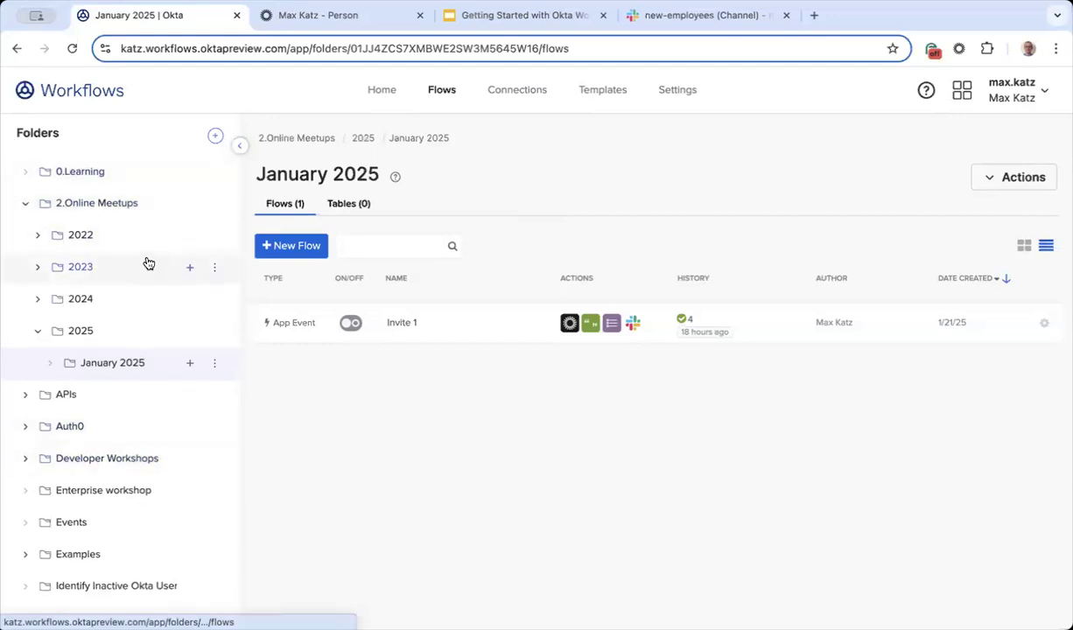
Step: Create a new flow from the January 2025 folder's Flows tab
scroll(146, 264, "down", 2)
scroll(148, 264, "up", 2)
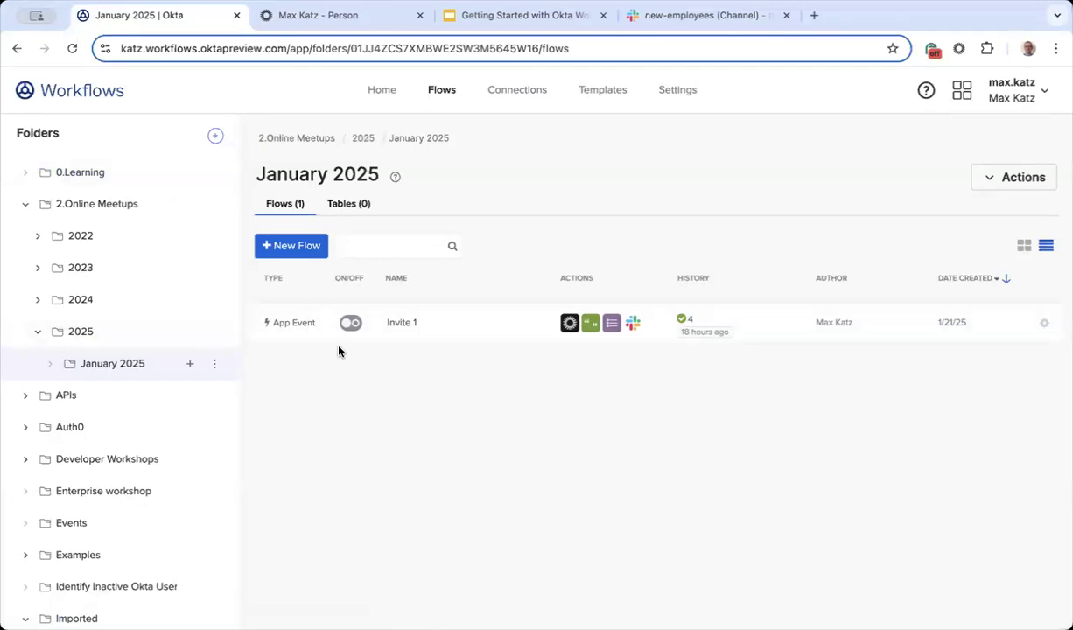
left_click(290, 247)
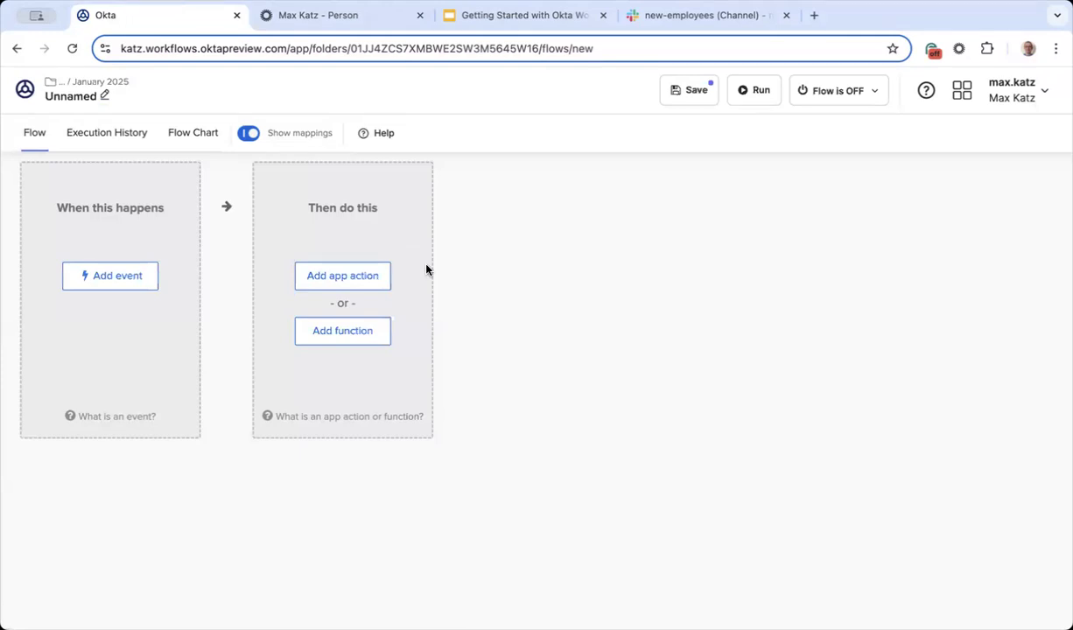
Step: Set the flow name and description to 'Invite user to Slack', enable saving all data, and save
left_click(103, 98)
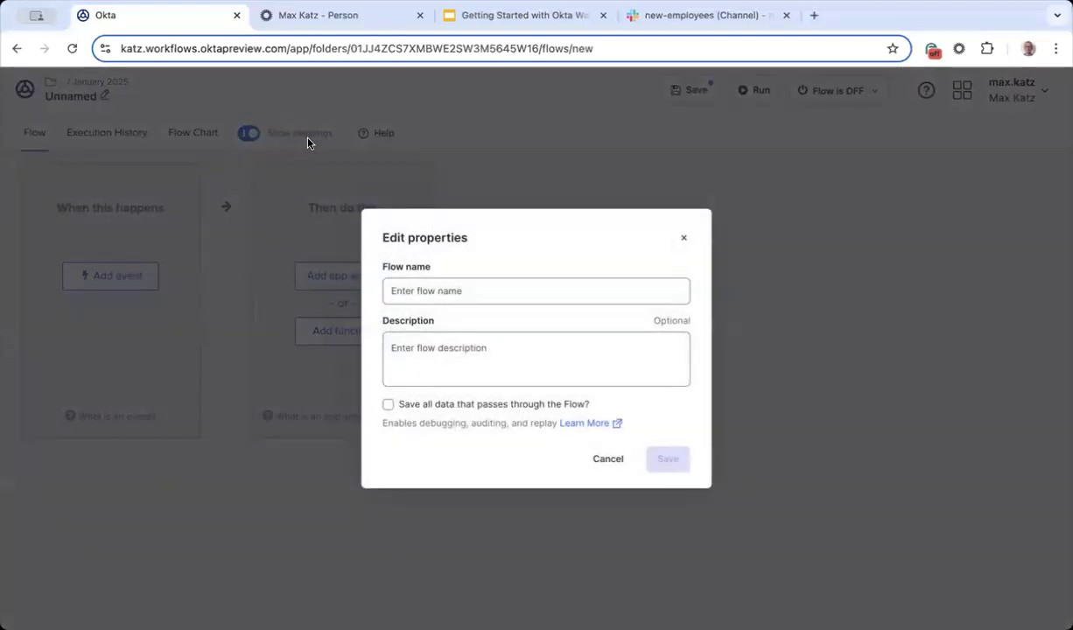
left_click(481, 285)
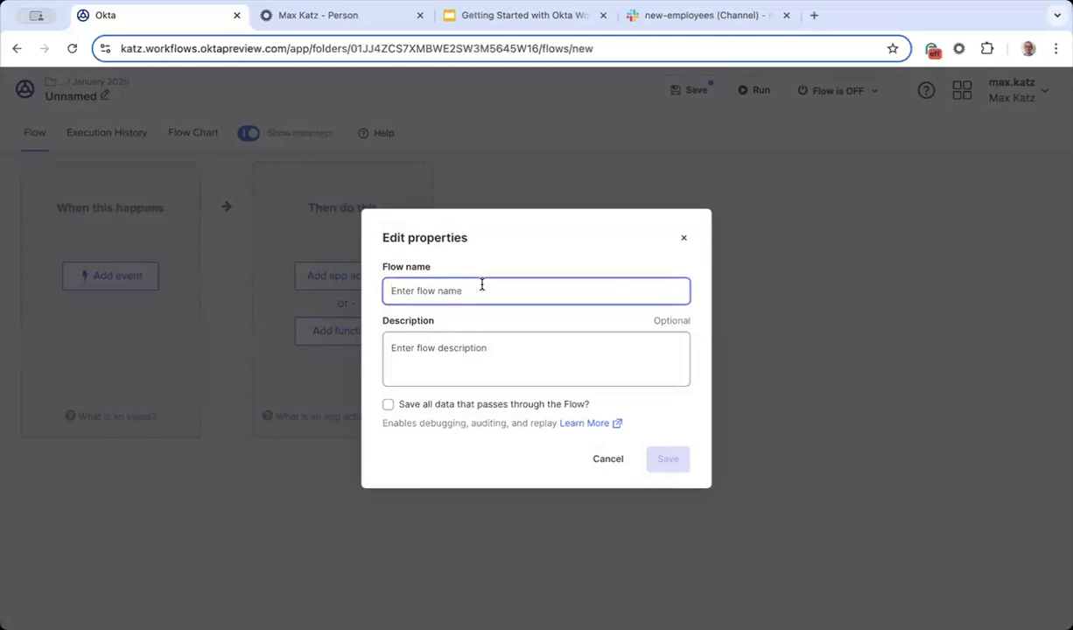
type("Invite")
key("BackSpace")
key("BackSpace")
key("BackSpace")
key("BackSpace")
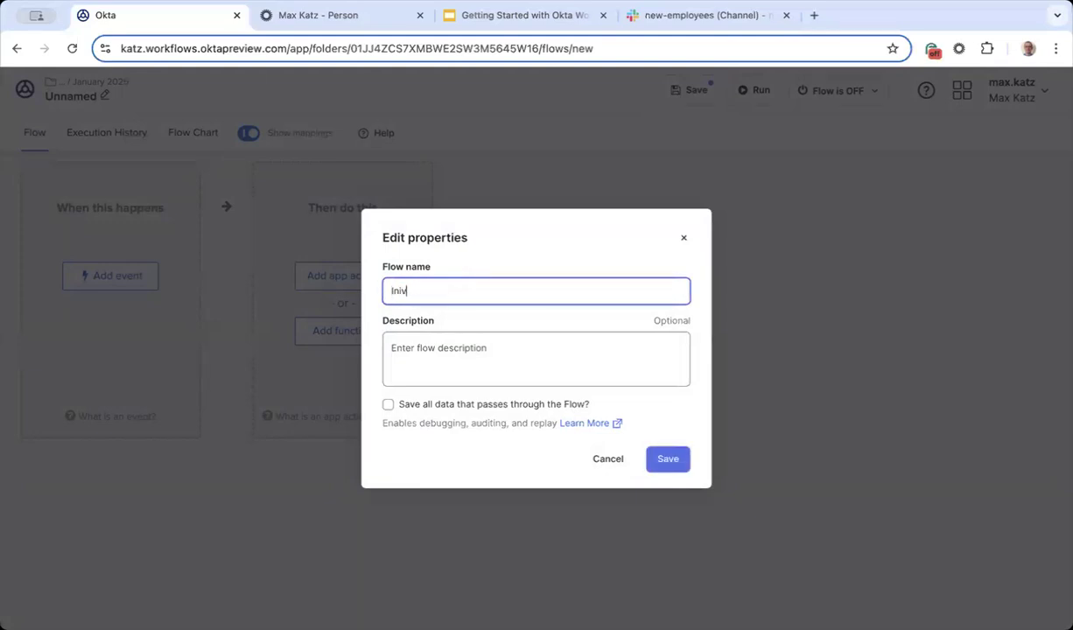
type("vite user to Slack")
left_click(497, 350)
triple_click(524, 289)
key("ctrl+c")
left_click(495, 355)
key("ctrl+v")
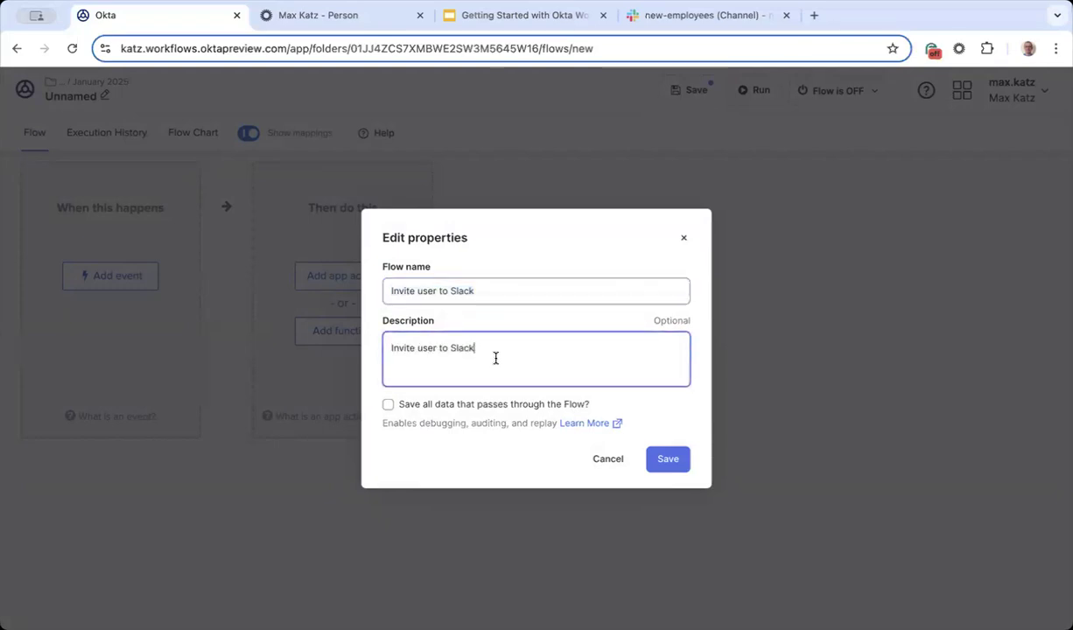
left_click(387, 408)
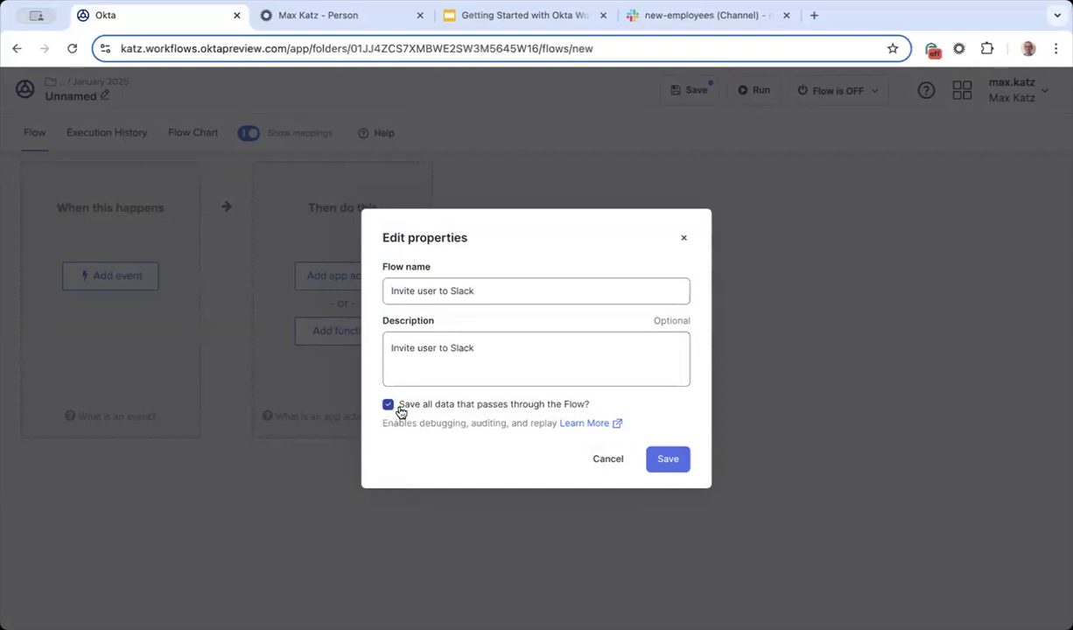
left_click(669, 456)
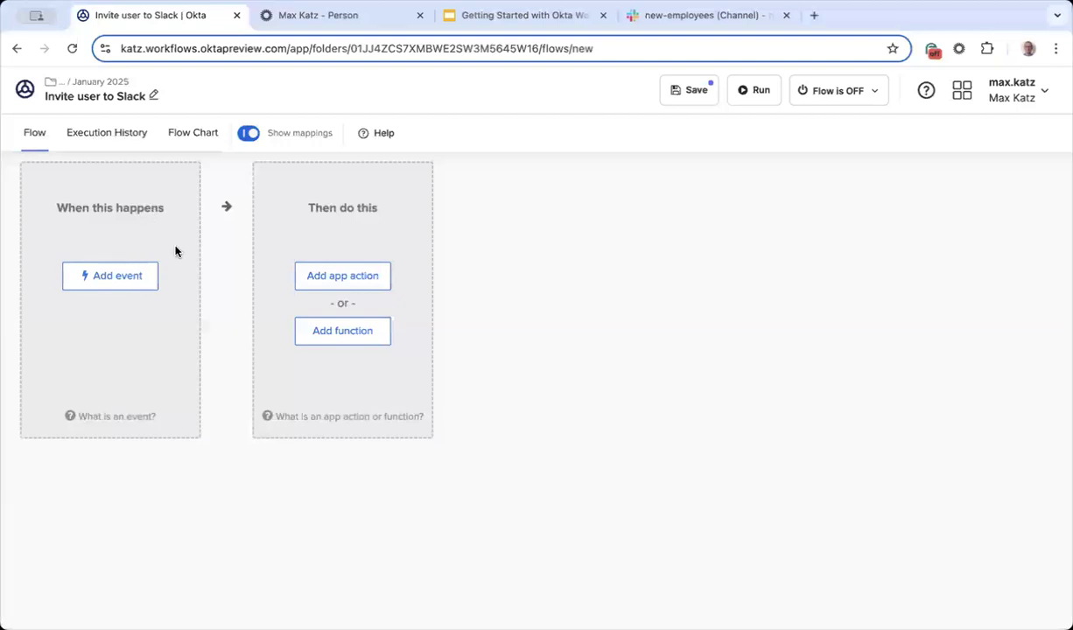
Step: Add a trigger event to the flow and pick Okta from the app grid
left_click(120, 278)
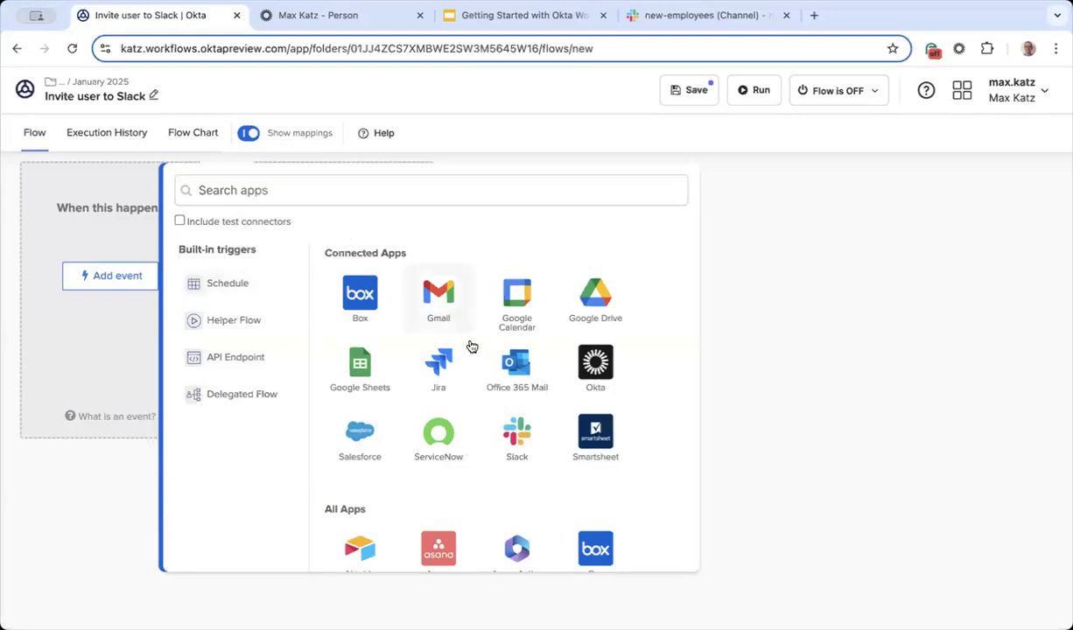
scroll(586, 304, "down", 2)
scroll(586, 303, "up", 2)
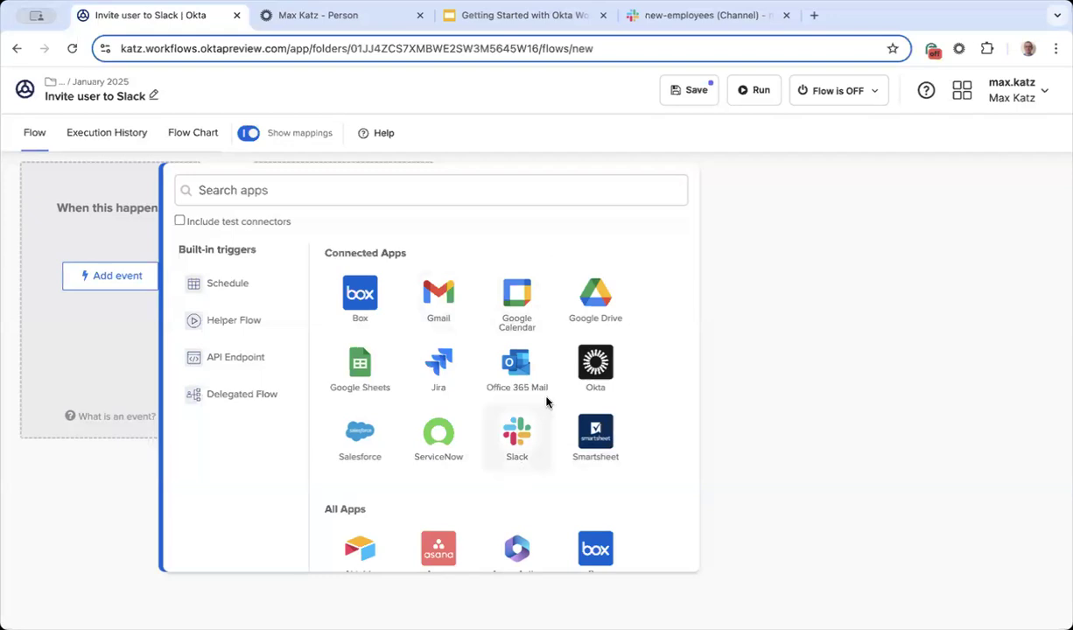
scroll(548, 400, "down", 3)
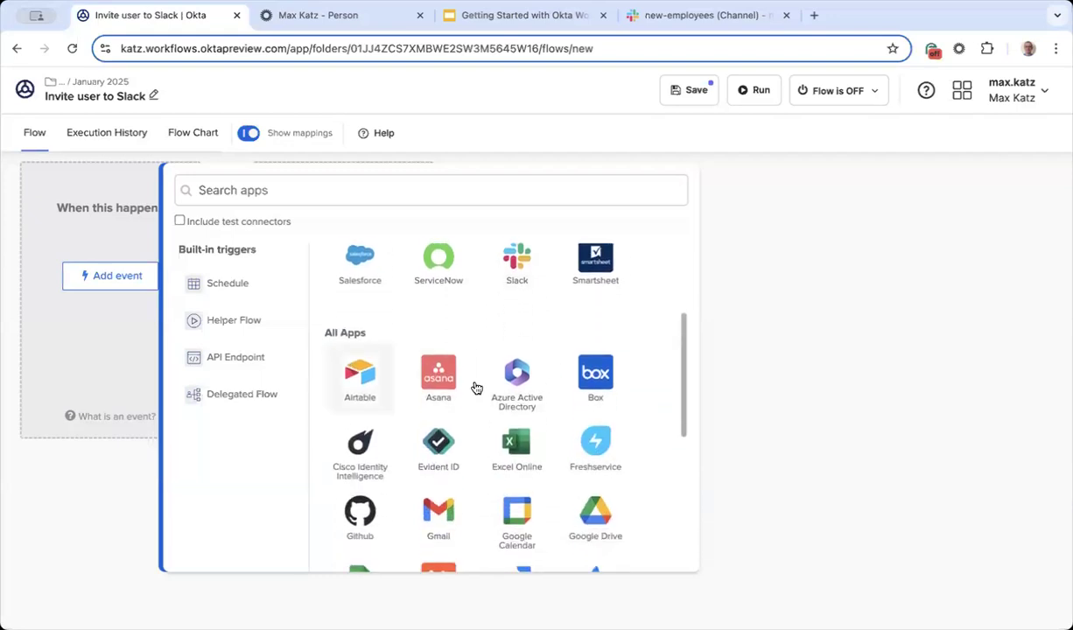
scroll(482, 390, "down", 1)
scroll(501, 396, "down", 1)
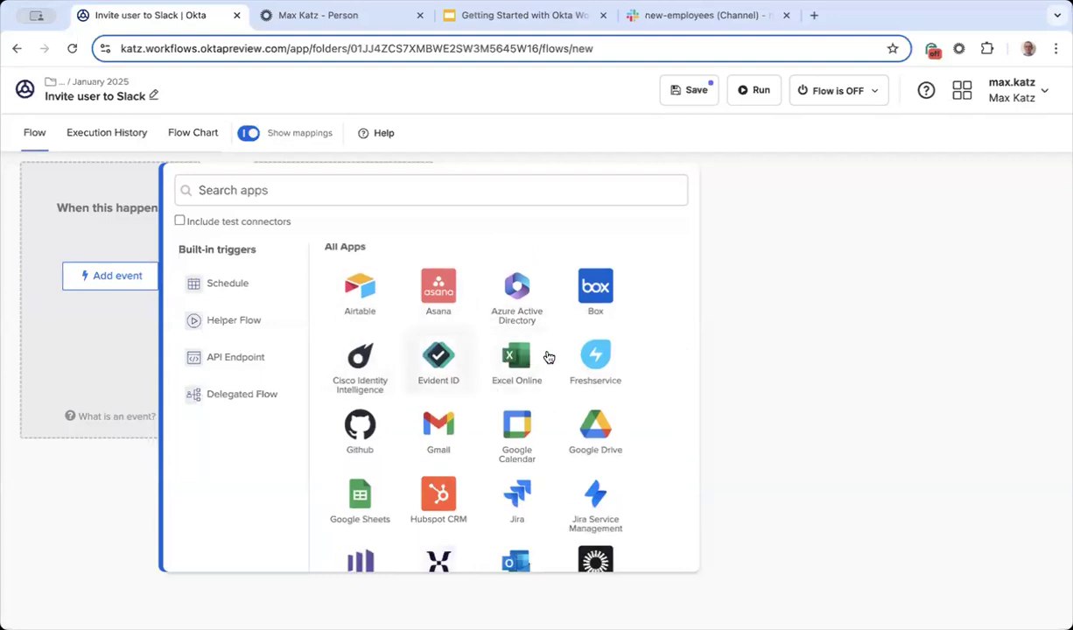
scroll(546, 354, "down", 5)
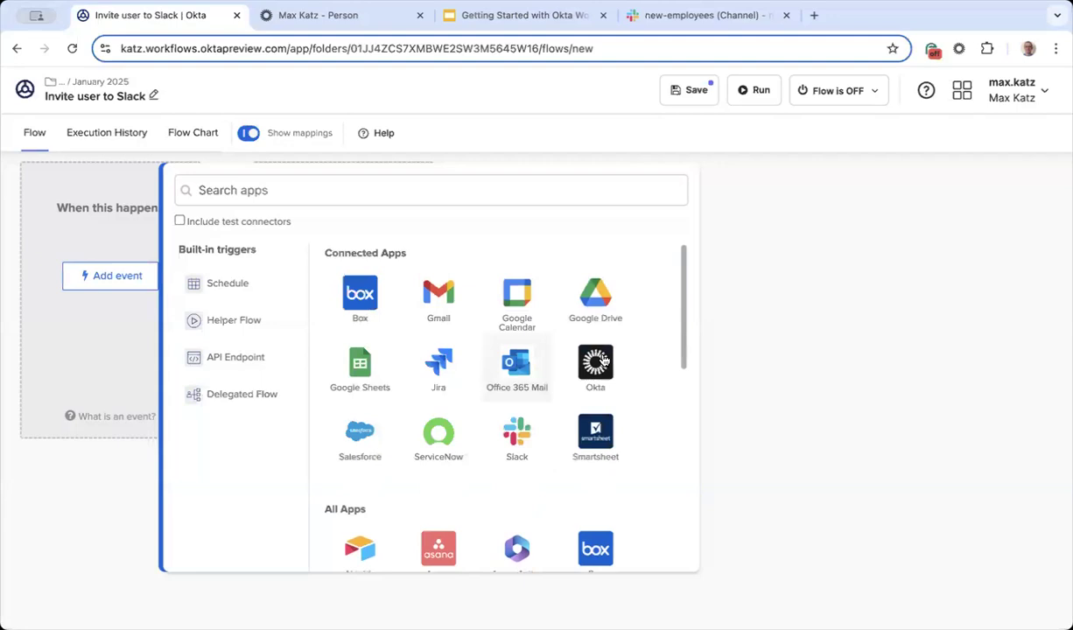
left_click(596, 360)
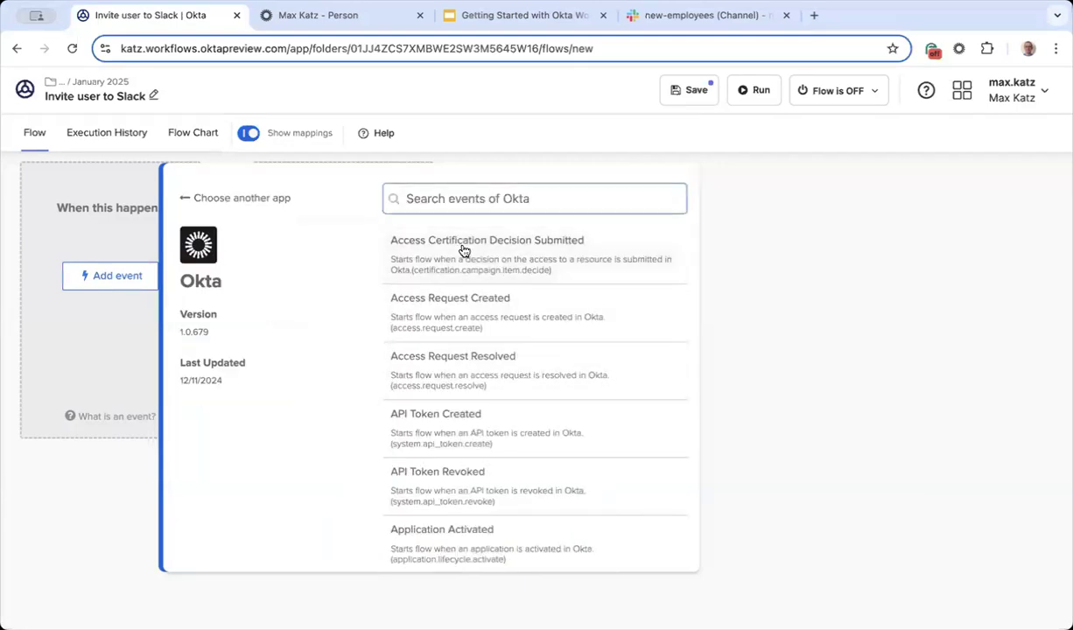
Step: Filter the Okta trigger events by searching 'user ac'
scroll(464, 251, "down", 1)
scroll(464, 251, "down", 5)
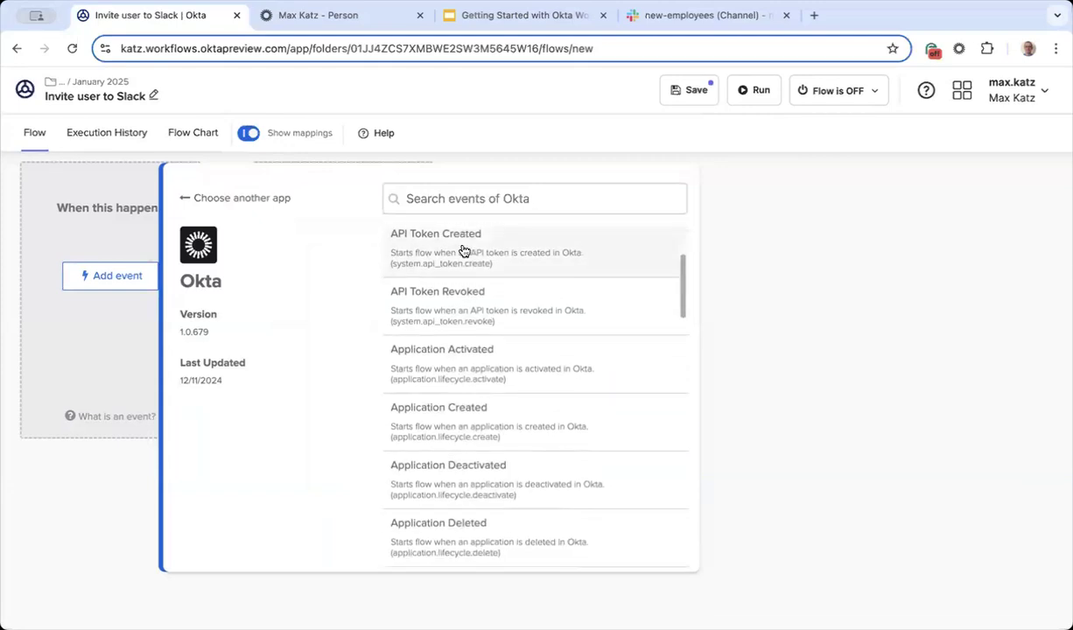
scroll(499, 384, "down", 3)
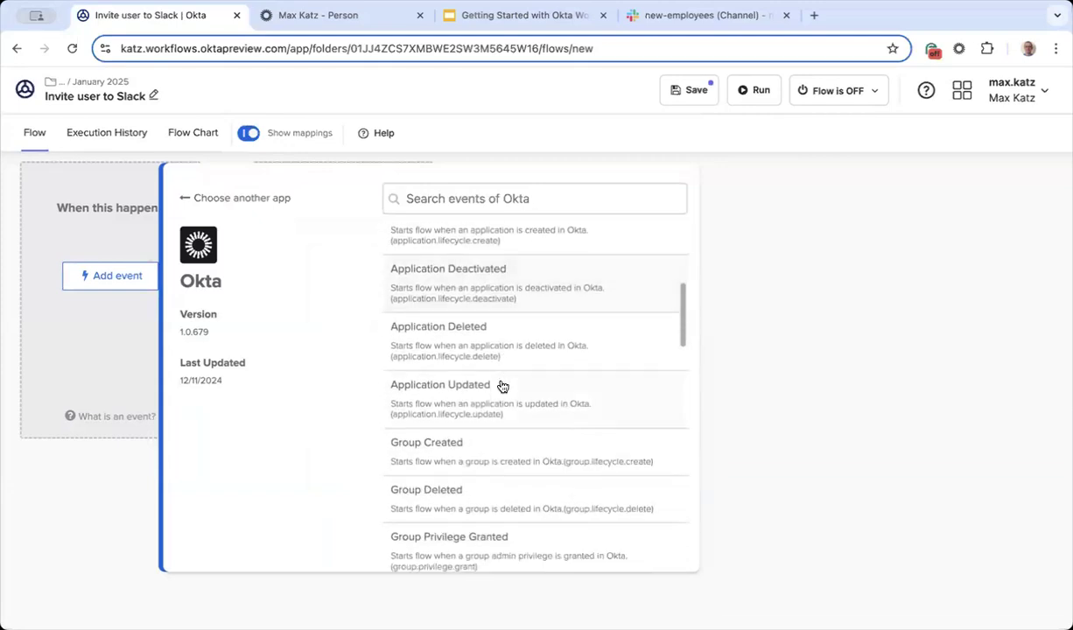
scroll(502, 386, "down", 2)
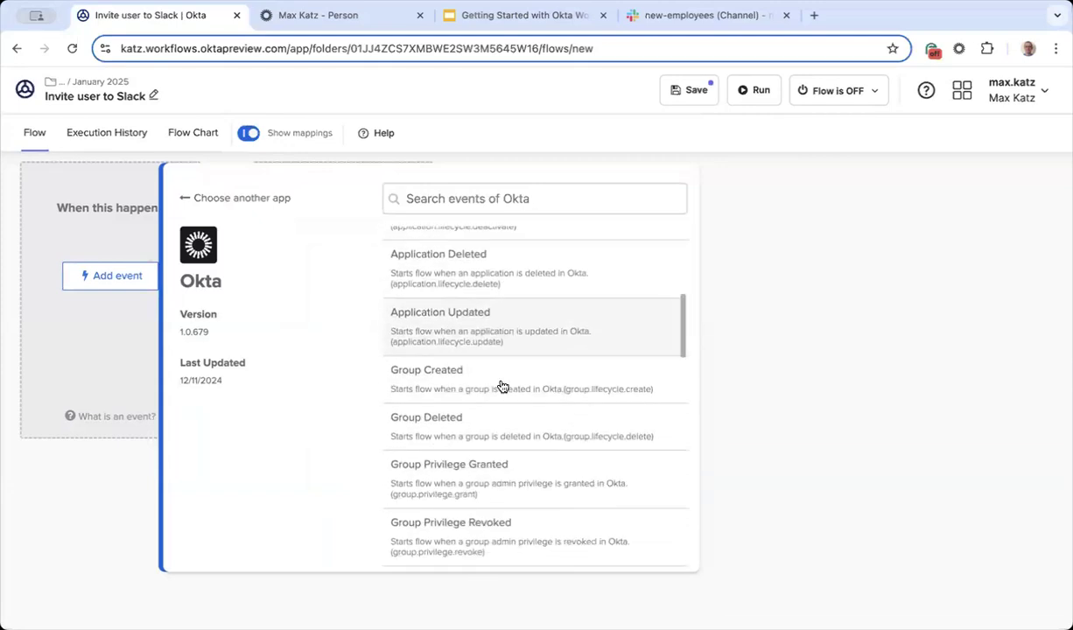
scroll(503, 386, "up", 9)
scroll(502, 386, "up", 1)
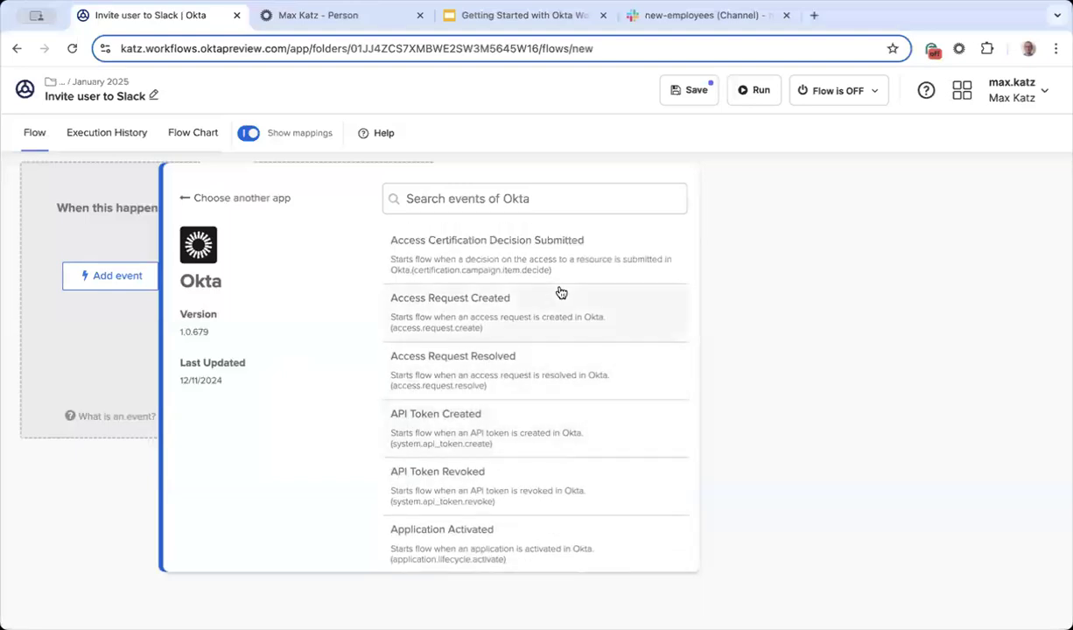
left_click(577, 199)
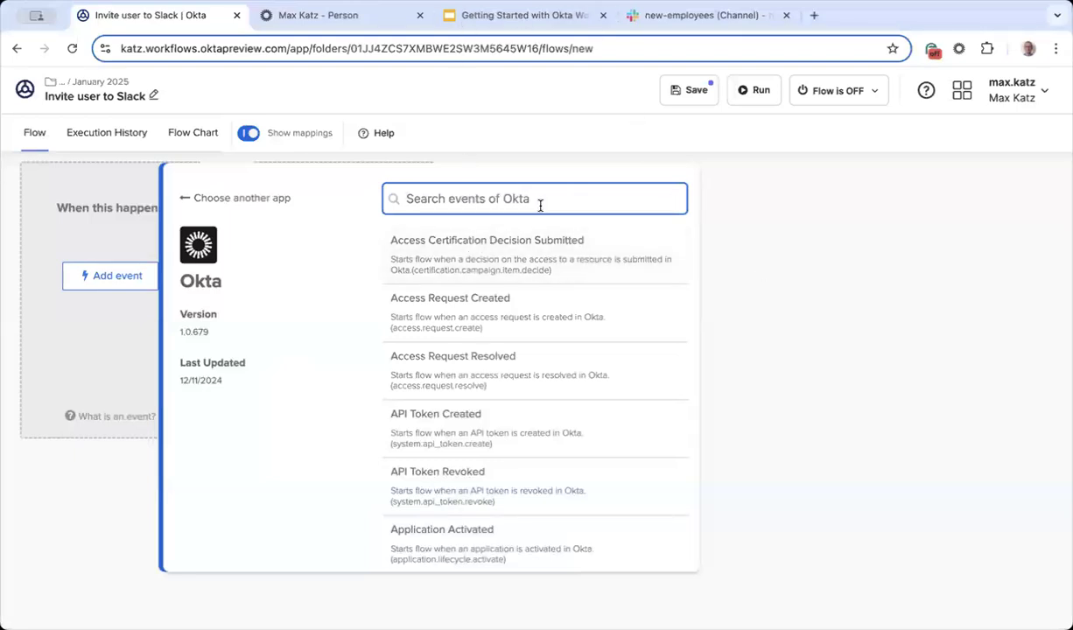
type("user ac")
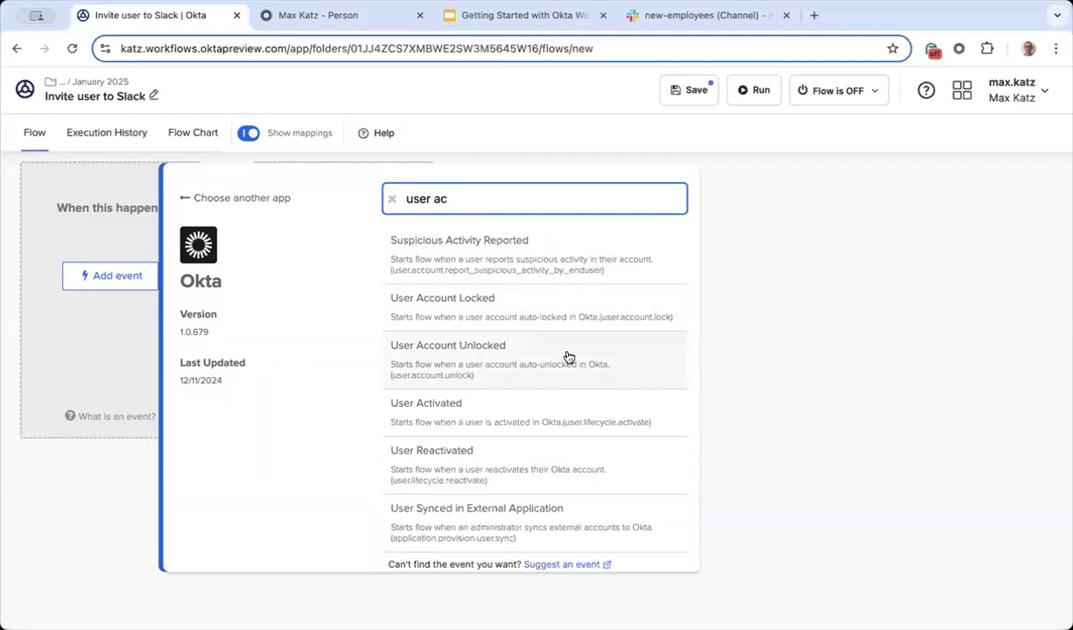
Step: Choose the Okta User Activated event as the flow's trigger
left_click(489, 412)
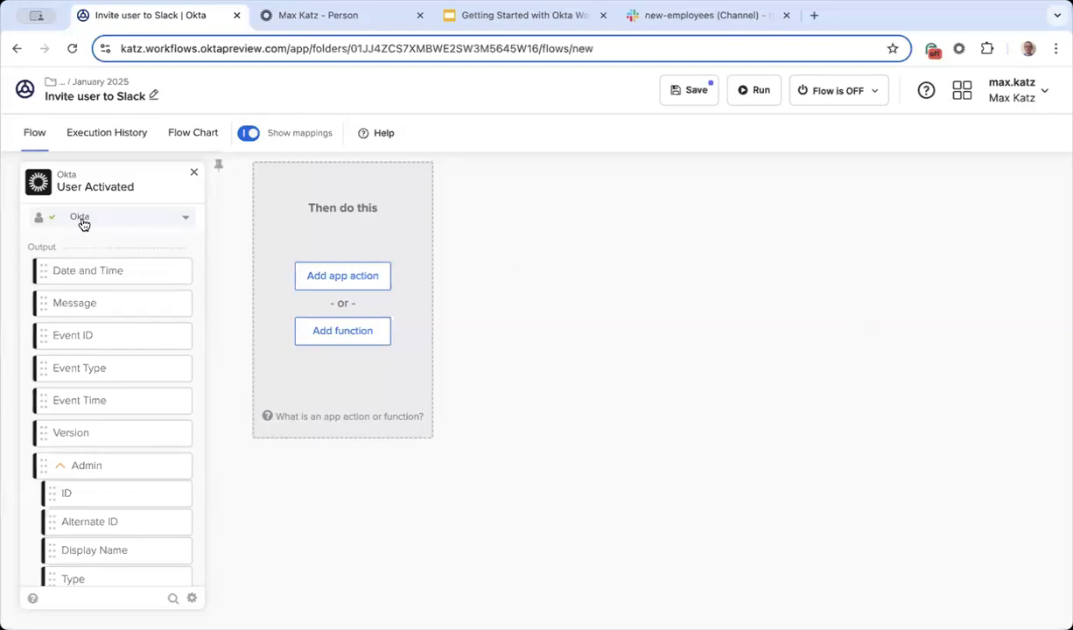
left_click(184, 221)
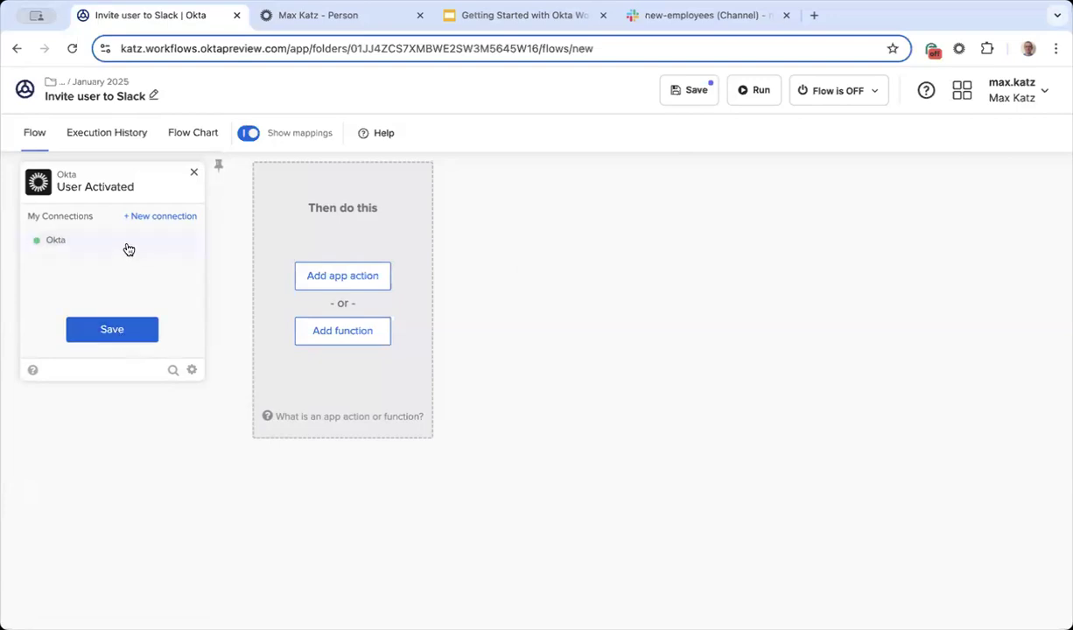
left_click(120, 333)
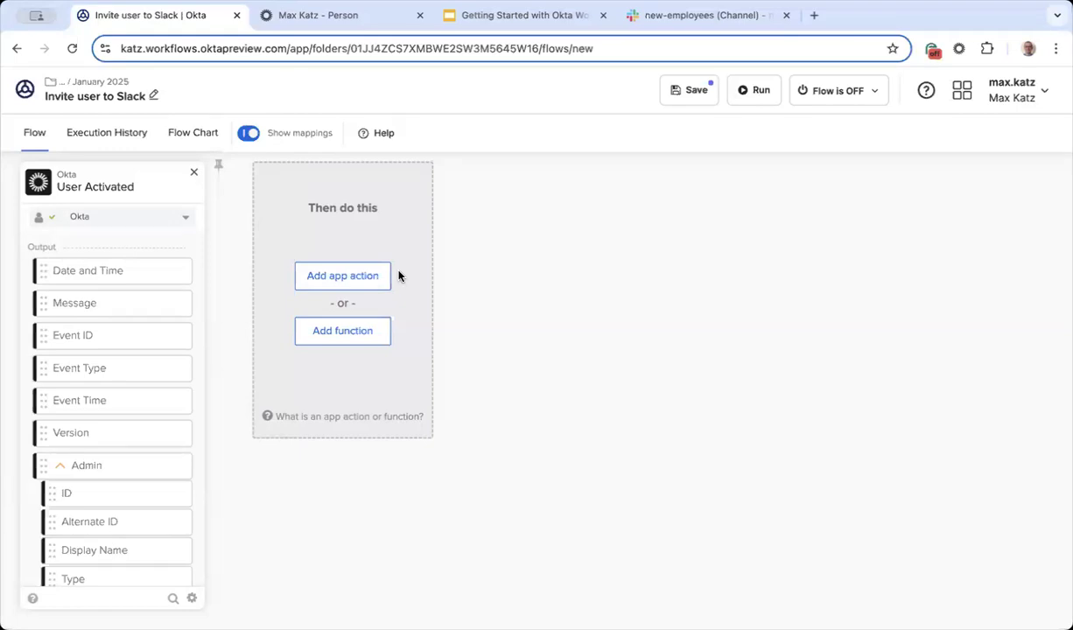
Step: Save the Invite user to Slack flow and switch it ON
left_click(688, 92)
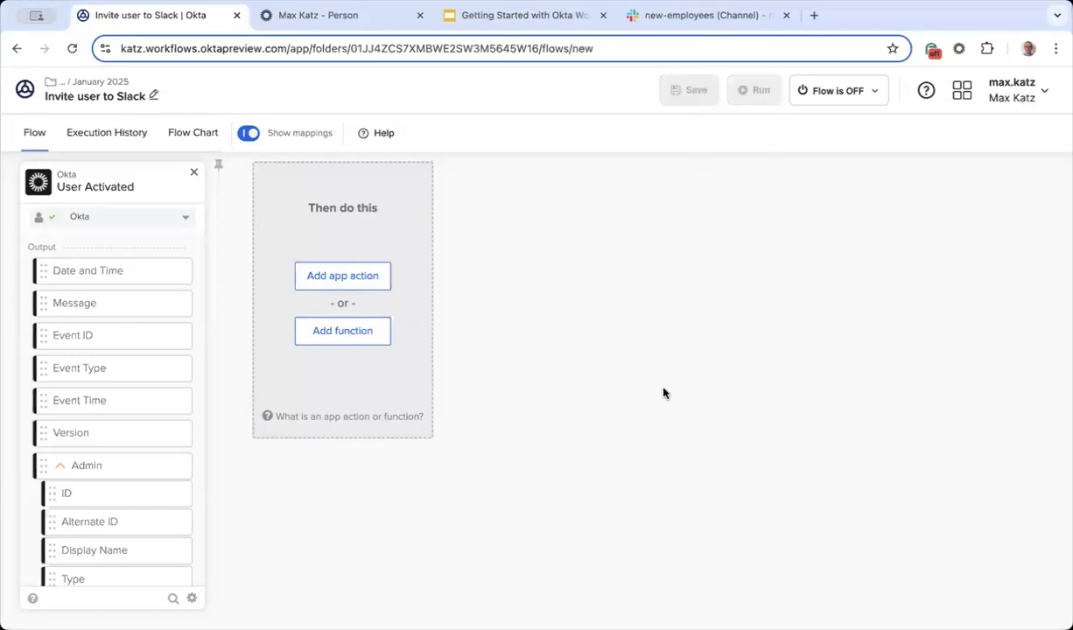
left_click(330, 332)
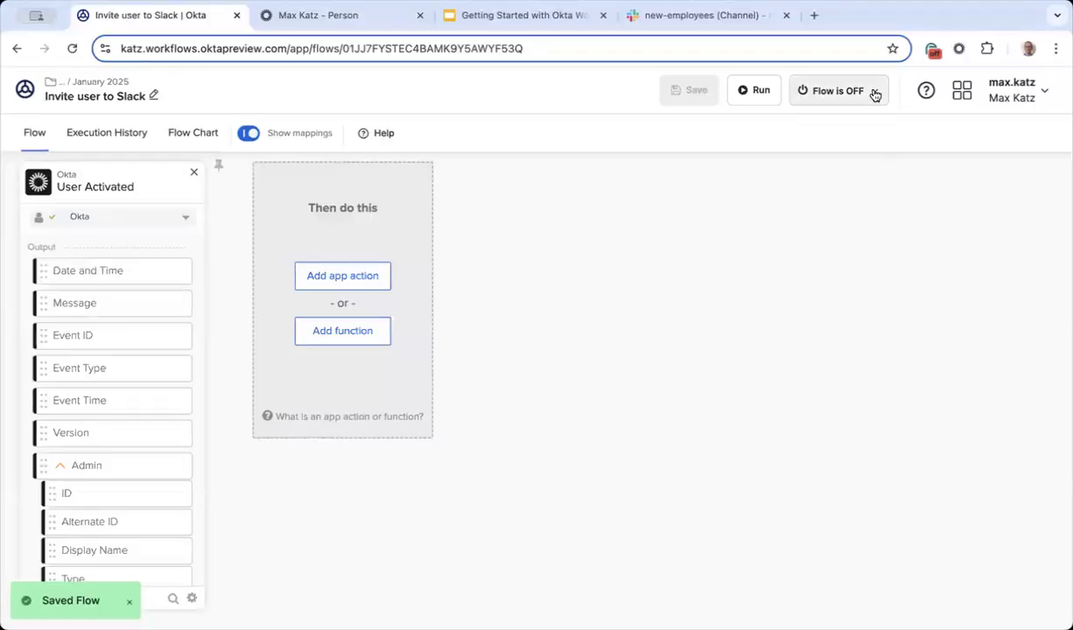
left_click(874, 94)
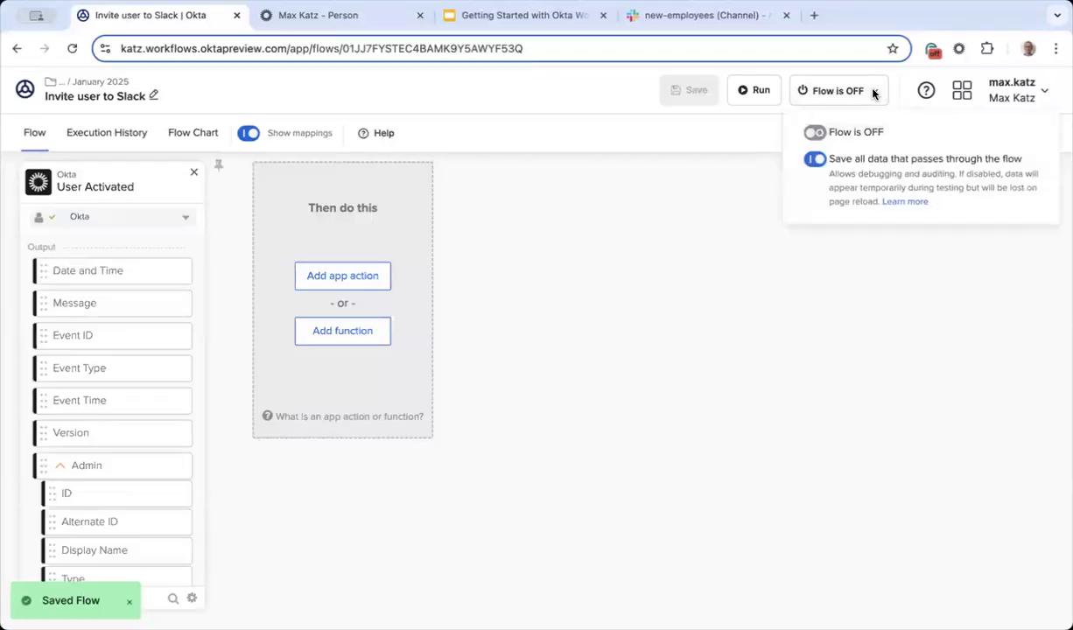
left_click(822, 135)
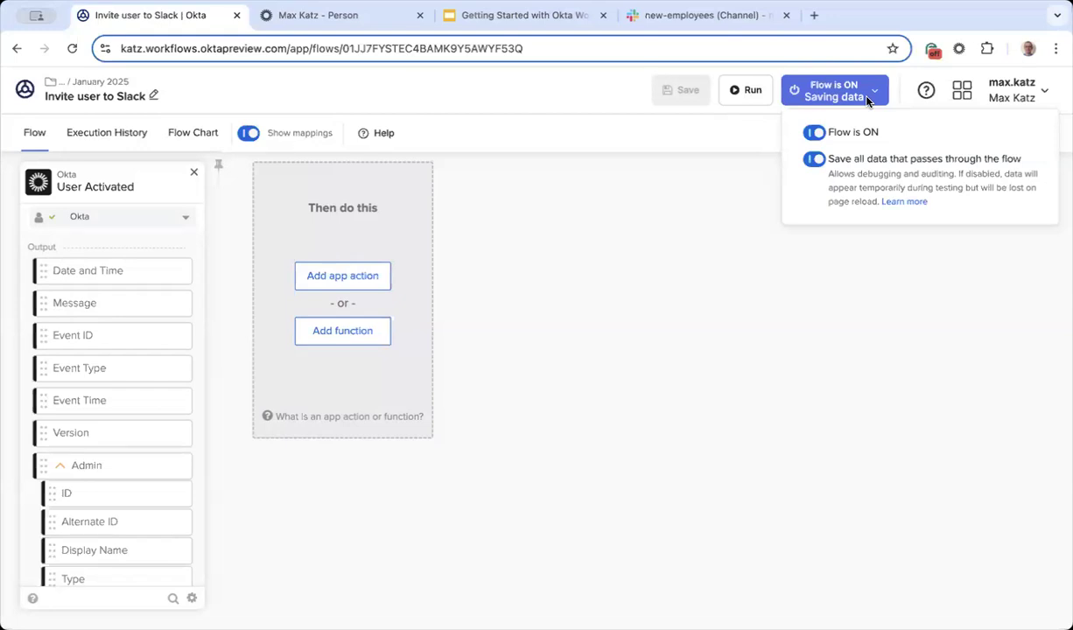
left_click(653, 334)
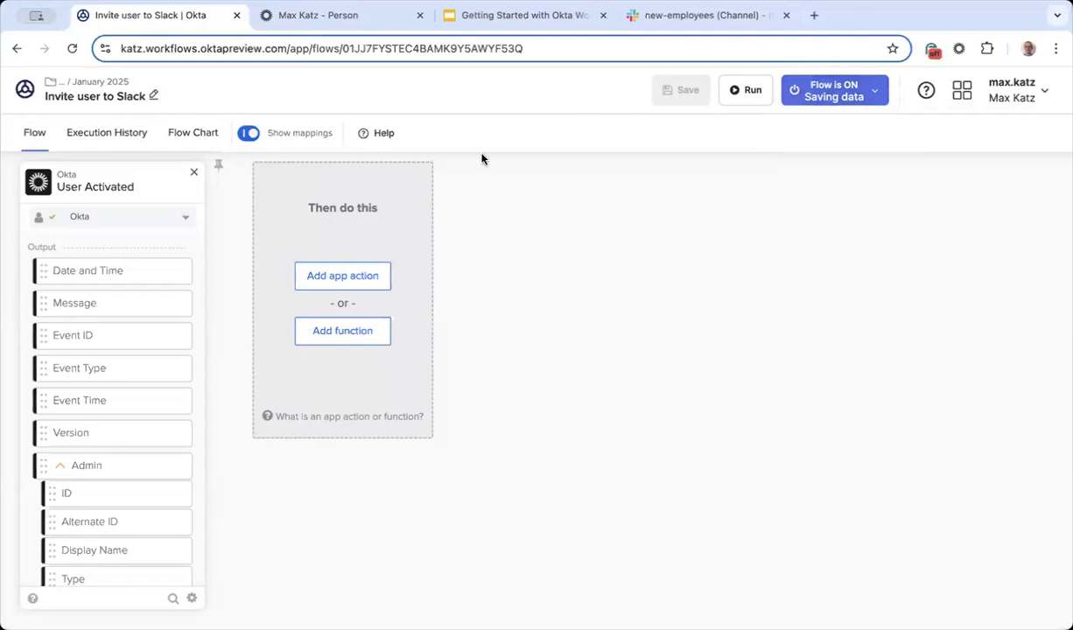
Step: Activate the deactivated test user from Admin Console Directory > People, then return to Workflows
left_click(306, 17)
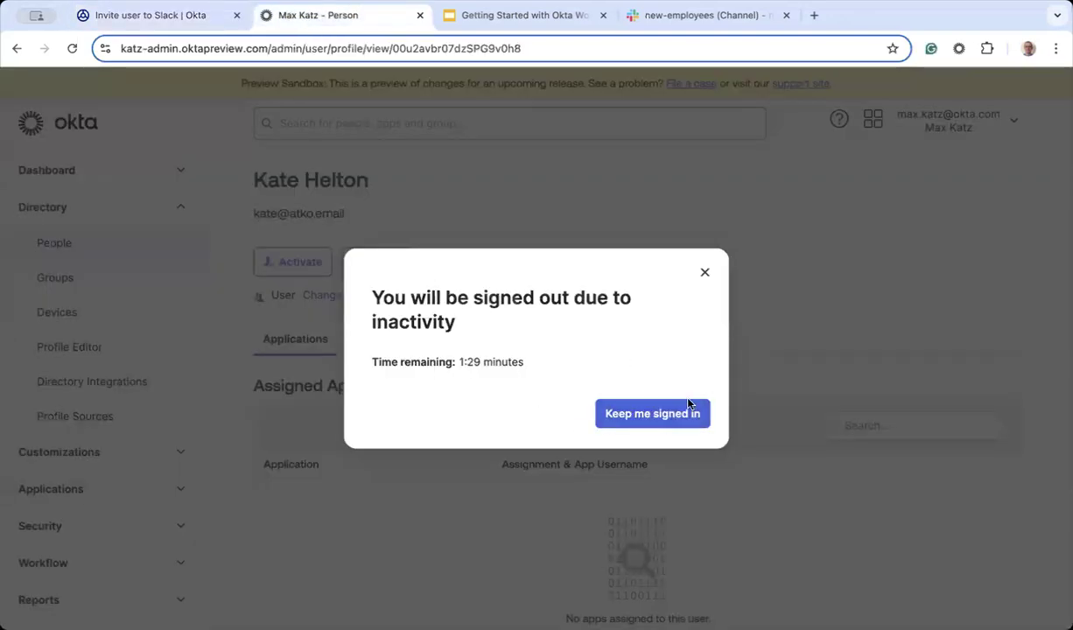
left_click(666, 415)
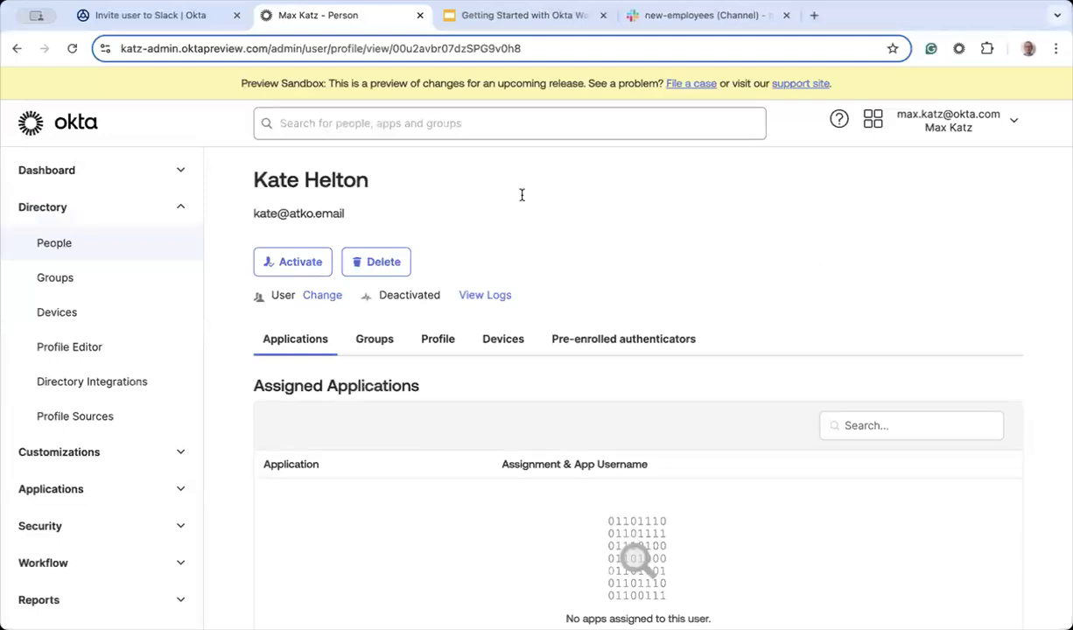
left_click(53, 242)
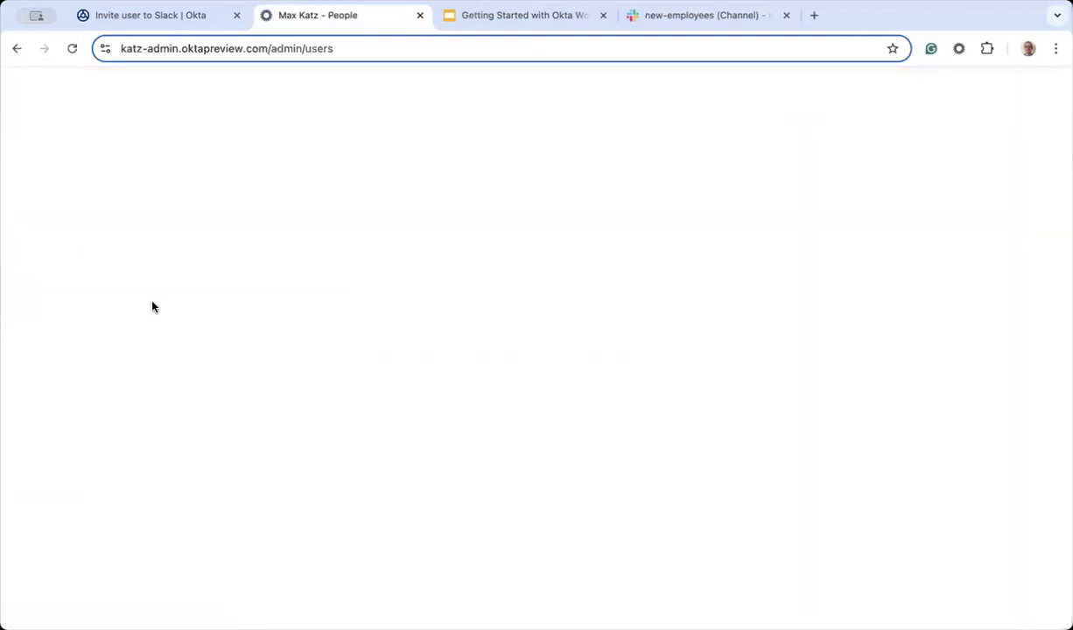
scroll(481, 354, "down", 1)
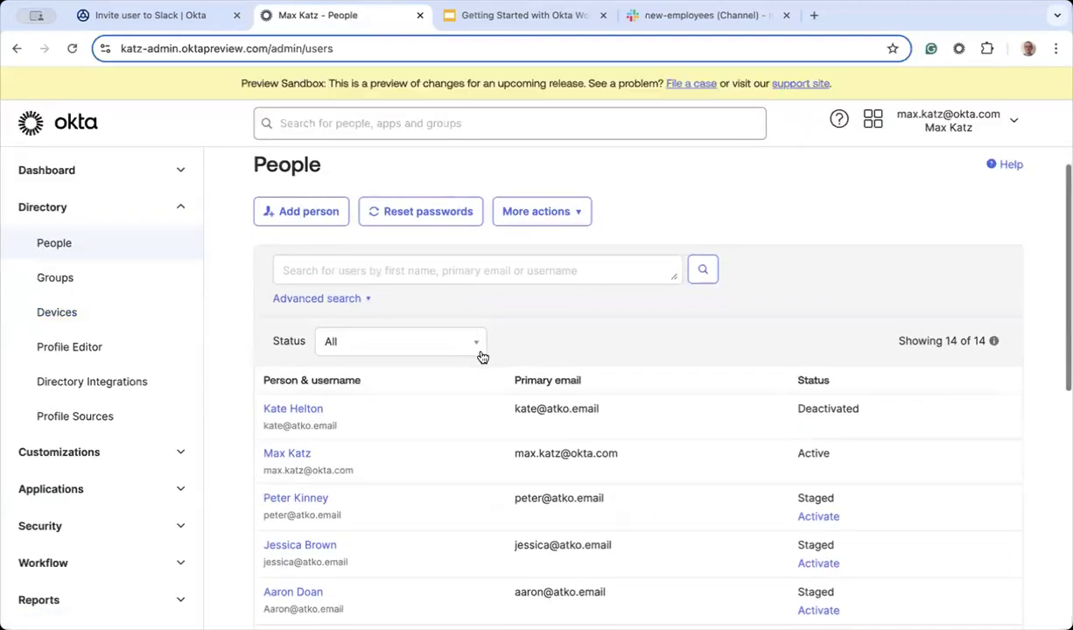
left_click(293, 411)
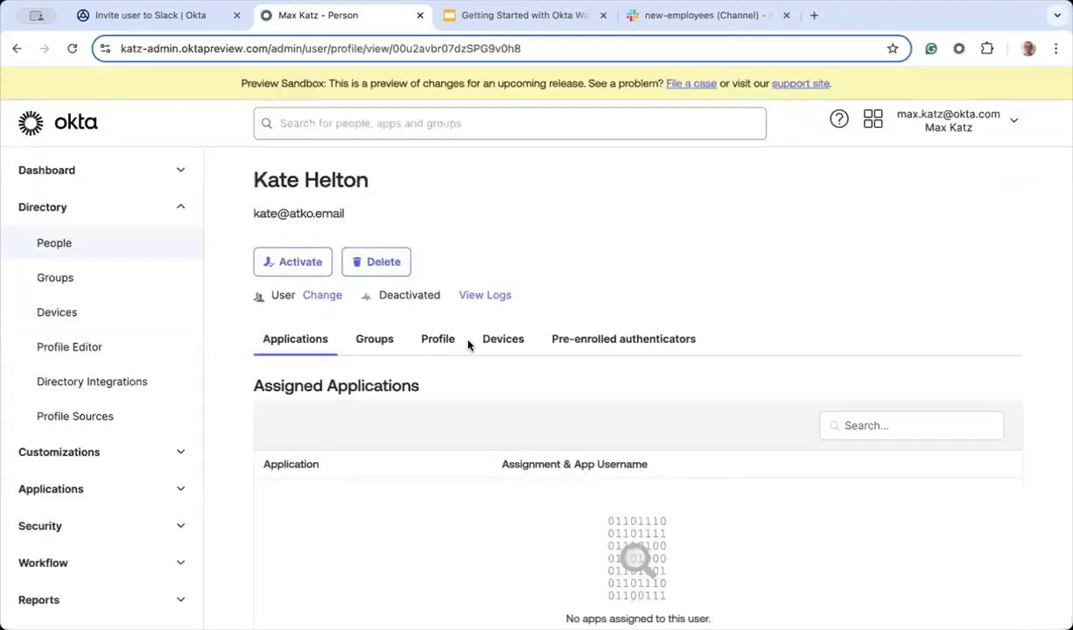
left_click(297, 263)
left_click(667, 423)
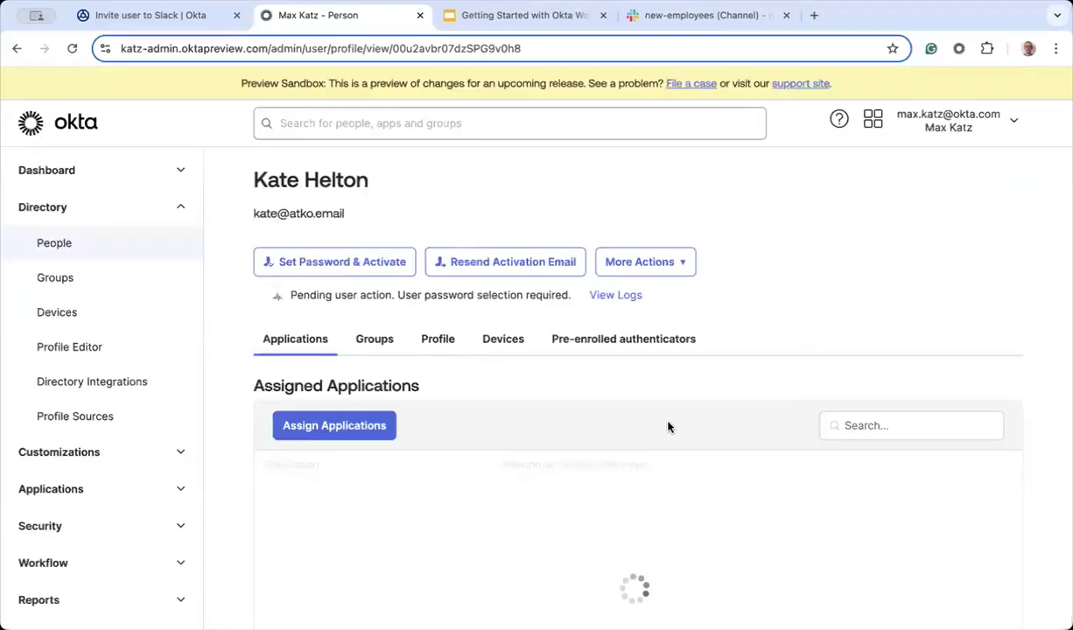
left_click(150, 19)
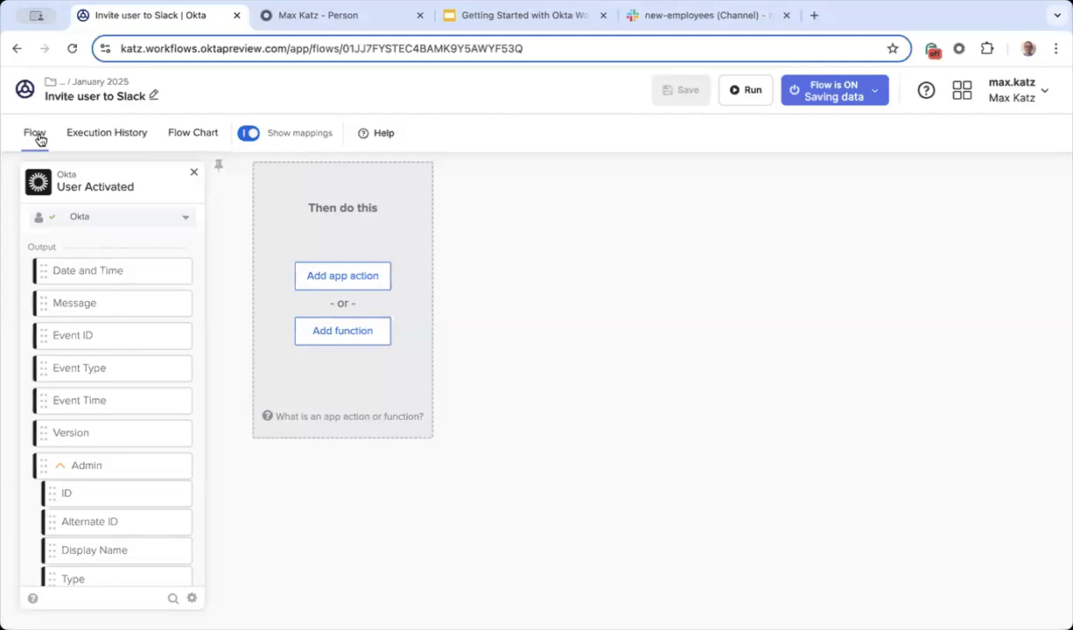
left_click(98, 136)
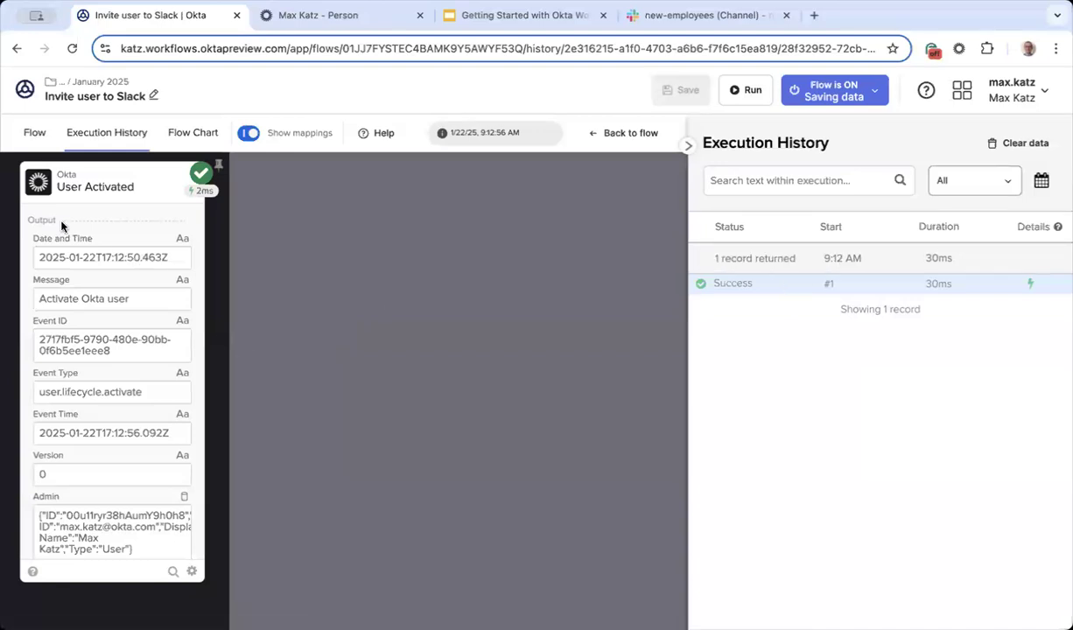
scroll(91, 326, "down", 3)
scroll(134, 243, "down", 3)
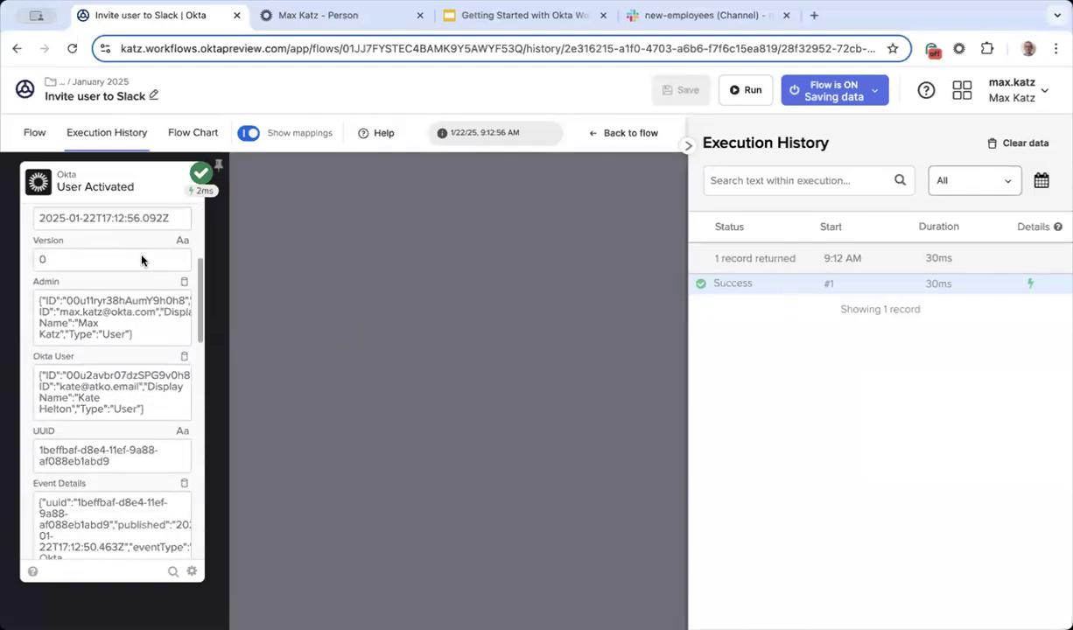
scroll(137, 243, "down", 5)
scroll(142, 254, "up", 7)
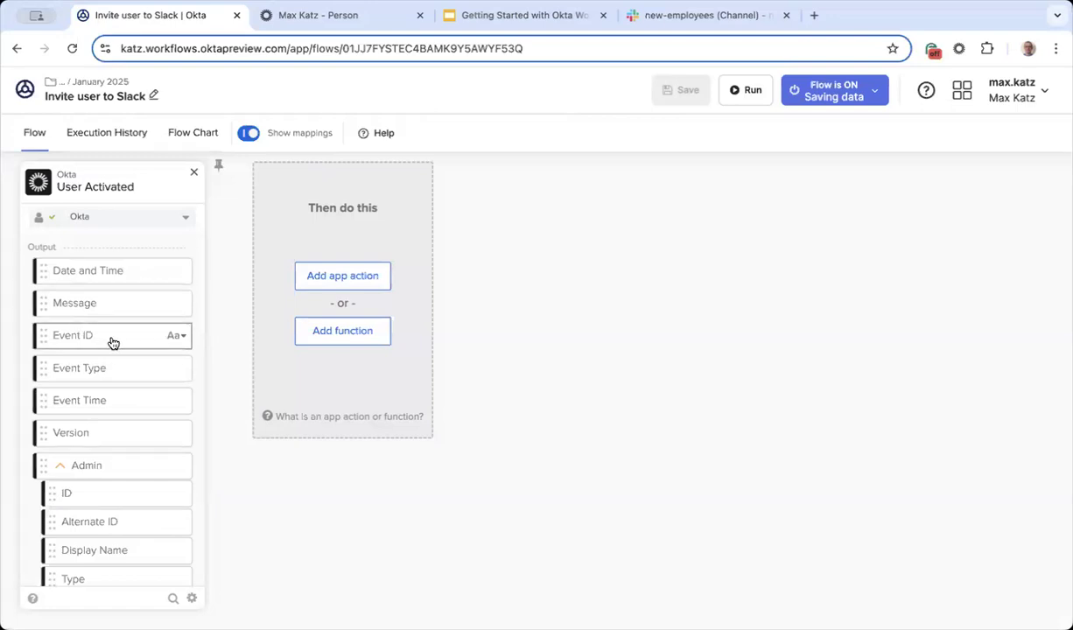
scroll(105, 385, "down", 1)
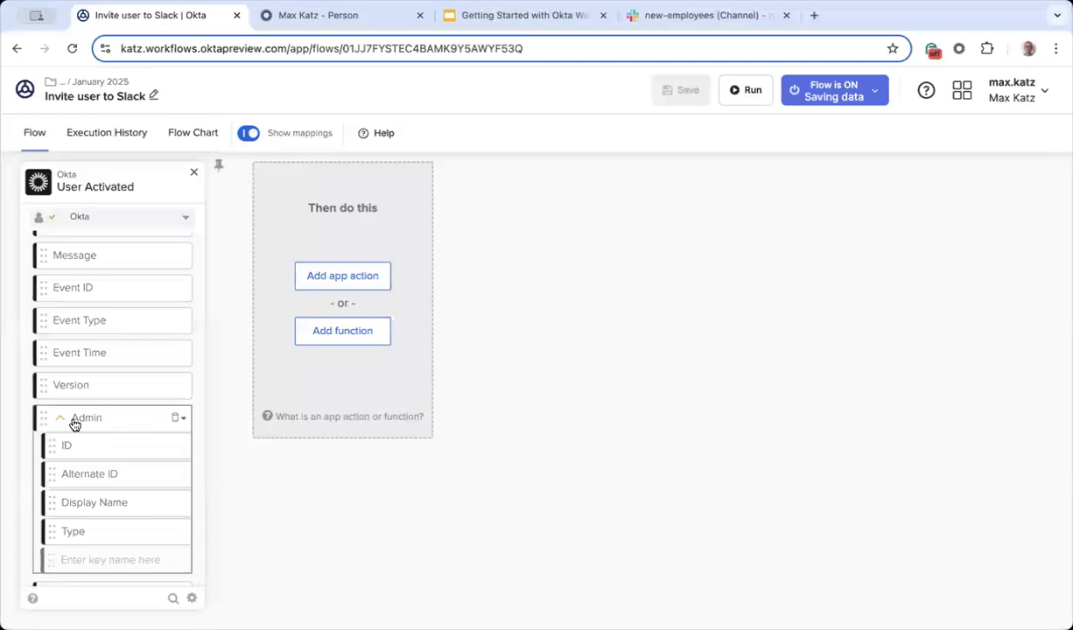
scroll(105, 402, "down", 5)
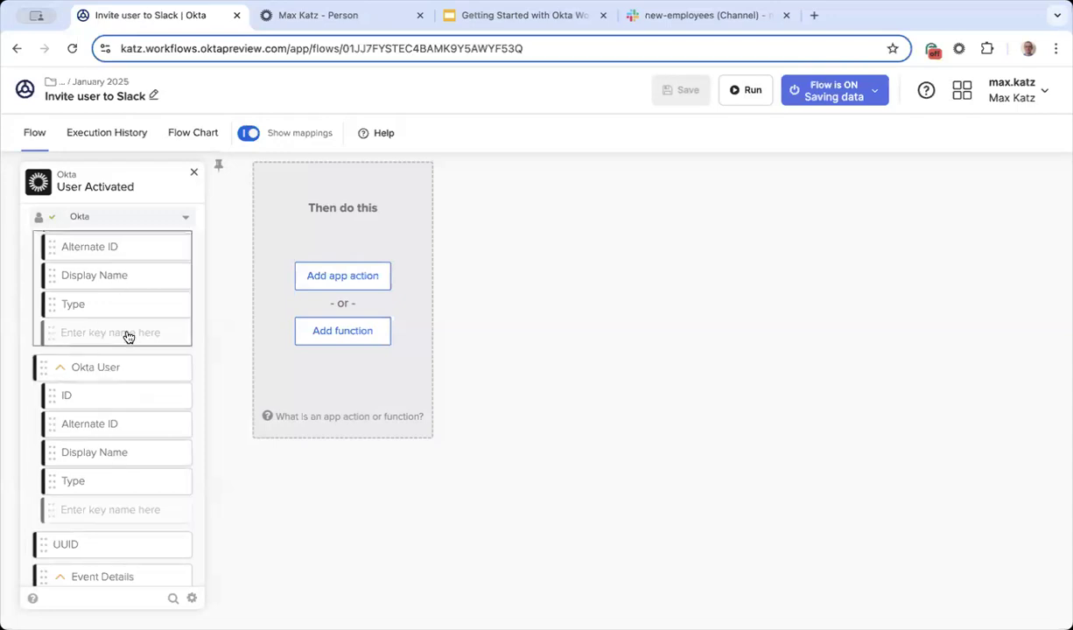
scroll(124, 412, "up", 2)
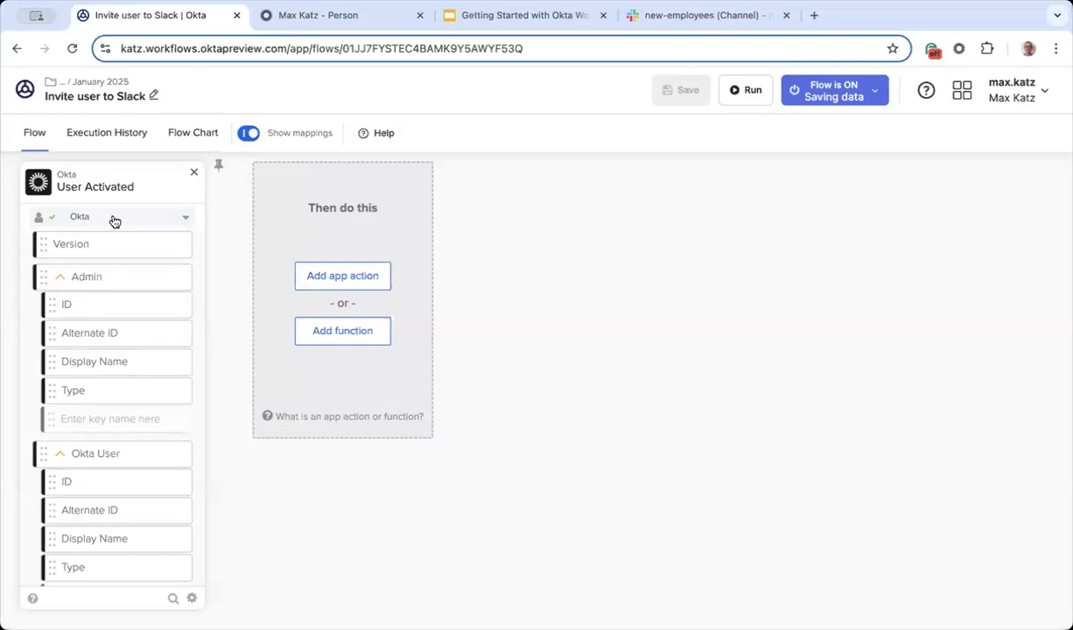
left_click(133, 135)
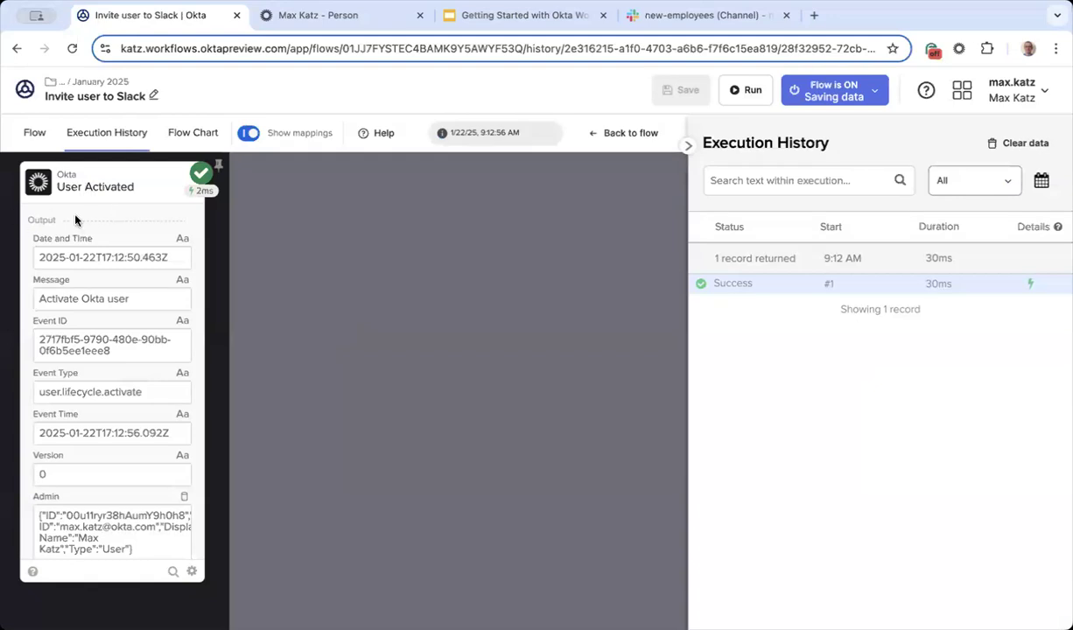
scroll(108, 310, "down", 5)
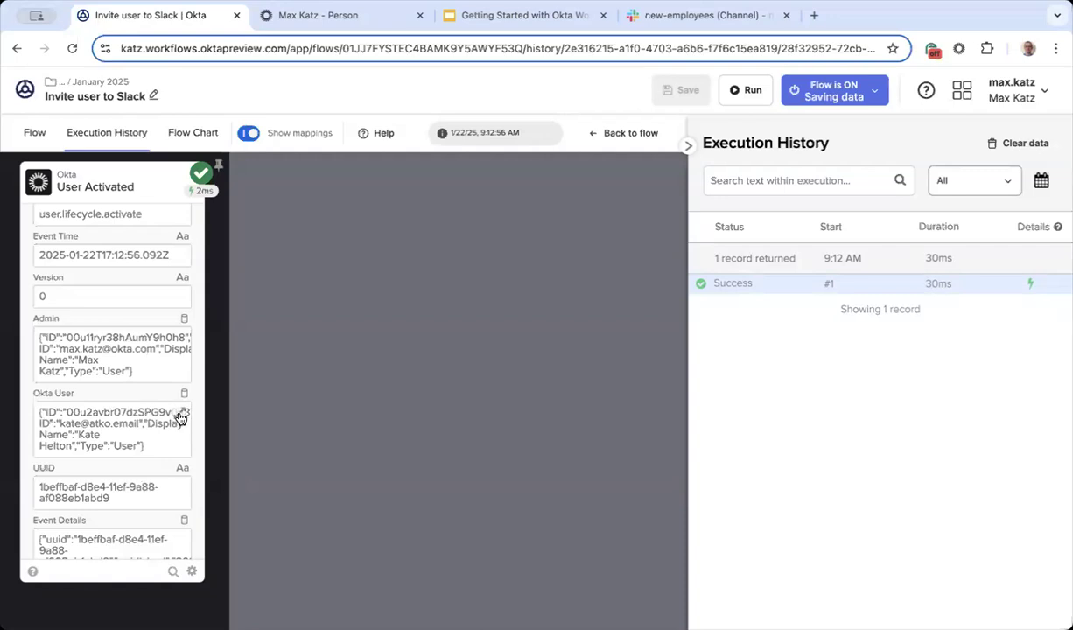
left_click(179, 414)
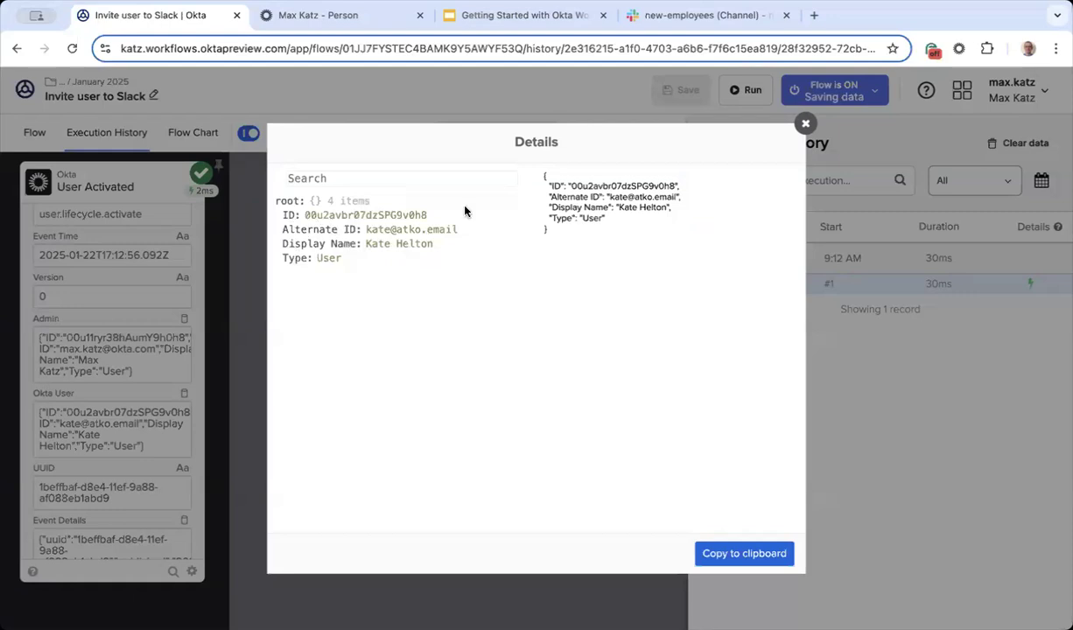
left_click(805, 124)
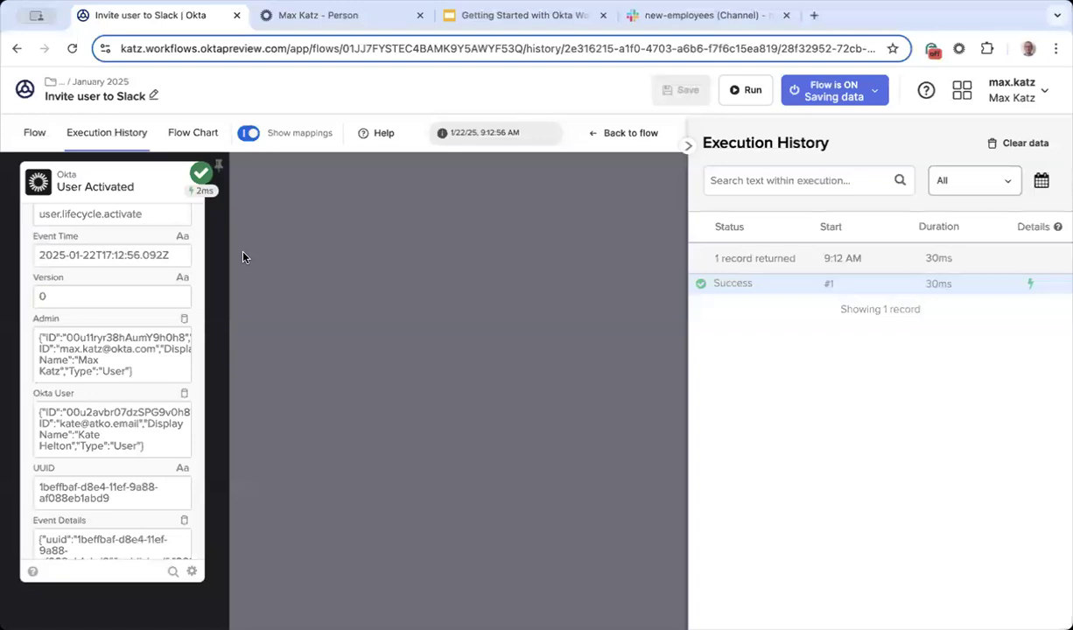
left_click(34, 133)
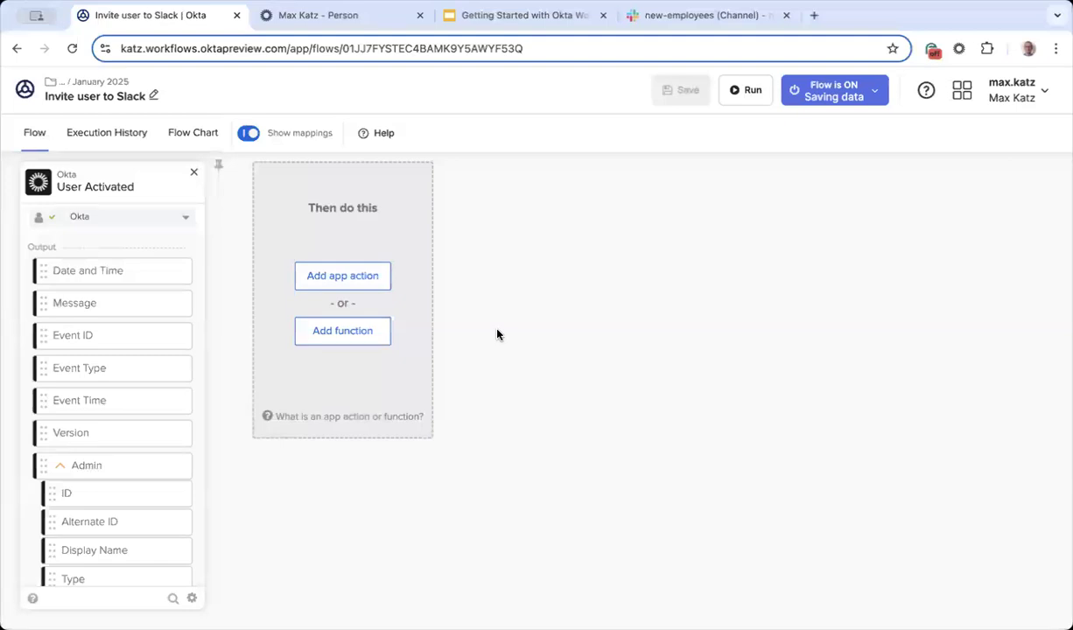
left_click(126, 134)
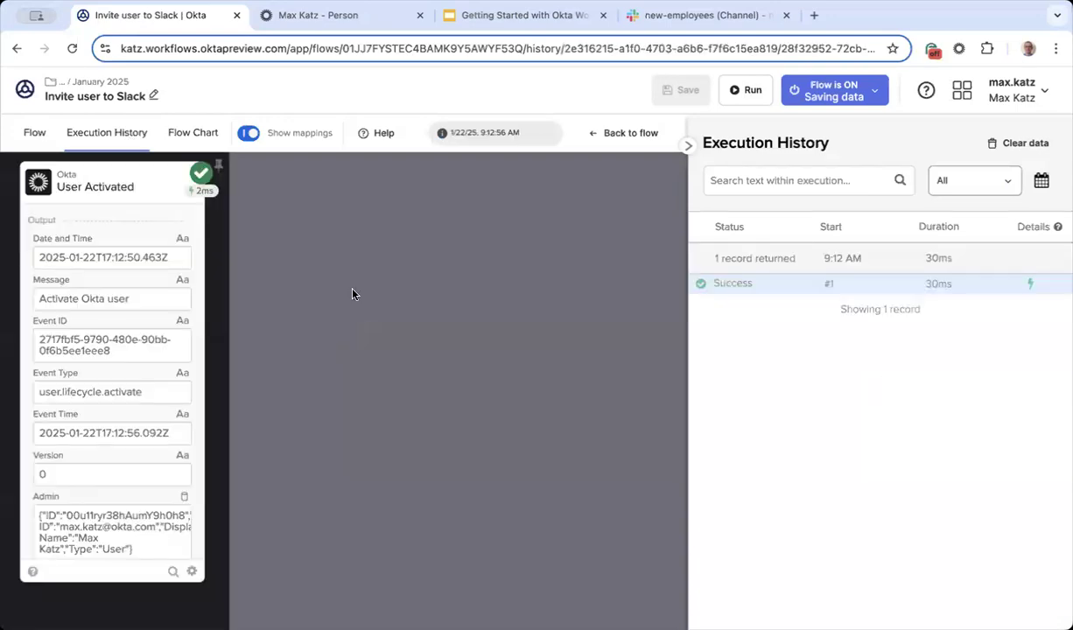
scroll(155, 455, "down", 3)
scroll(156, 460, "down", 2)
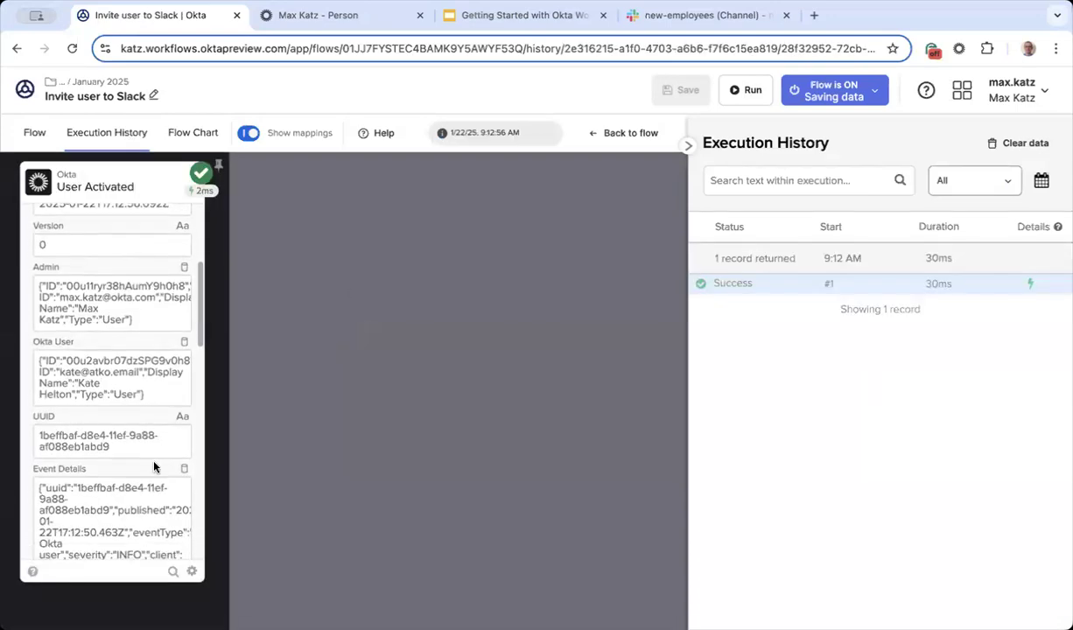
left_click(179, 355)
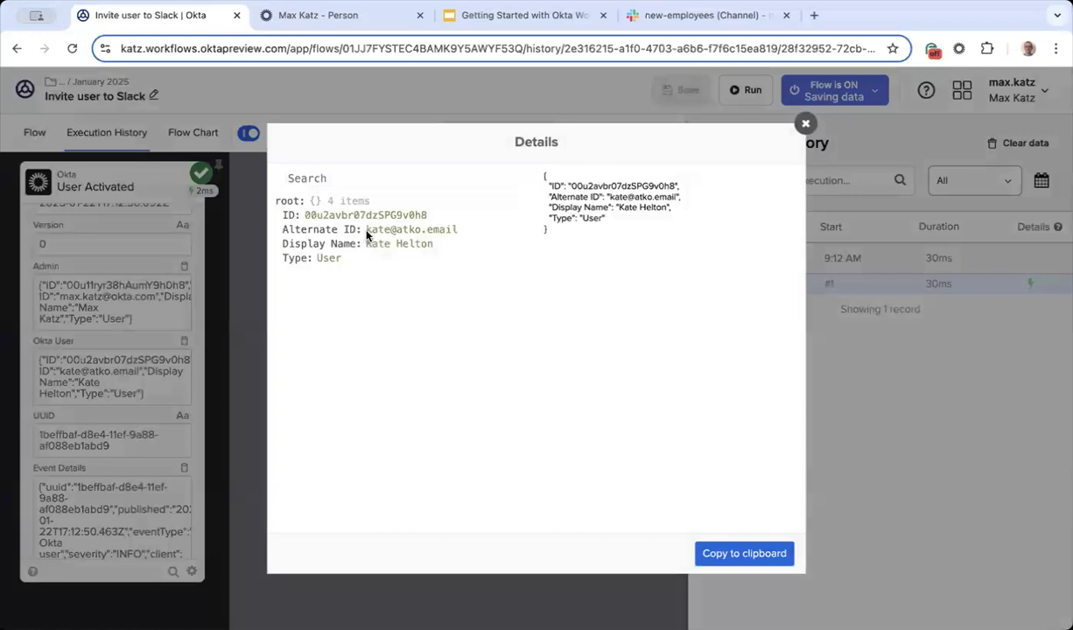
left_click_drag(363, 229, 462, 230)
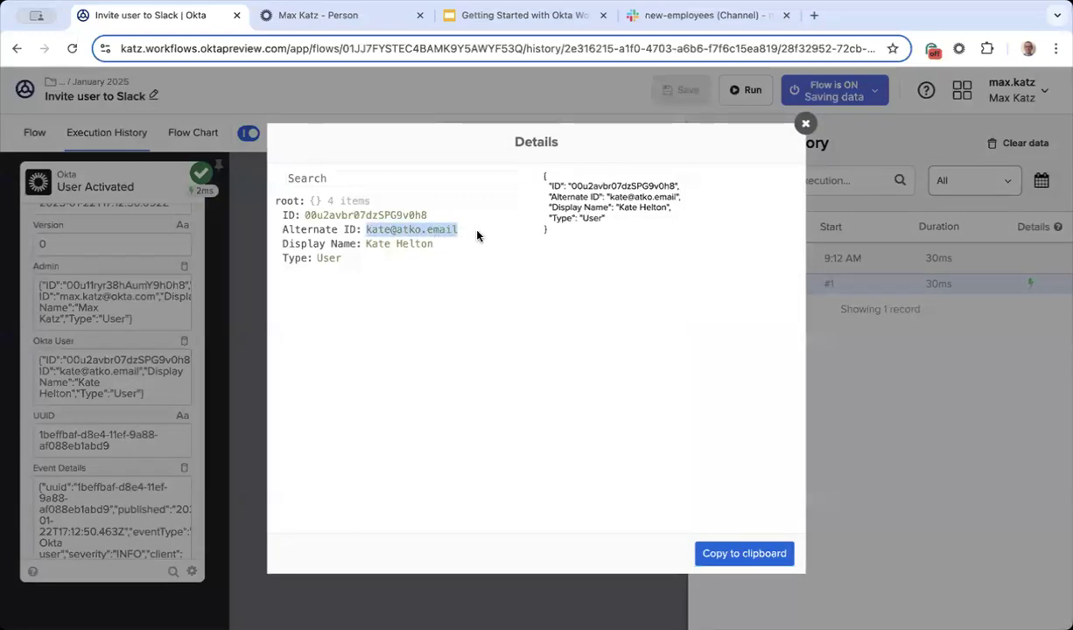
left_click(380, 243)
left_click_drag(367, 234, 386, 232)
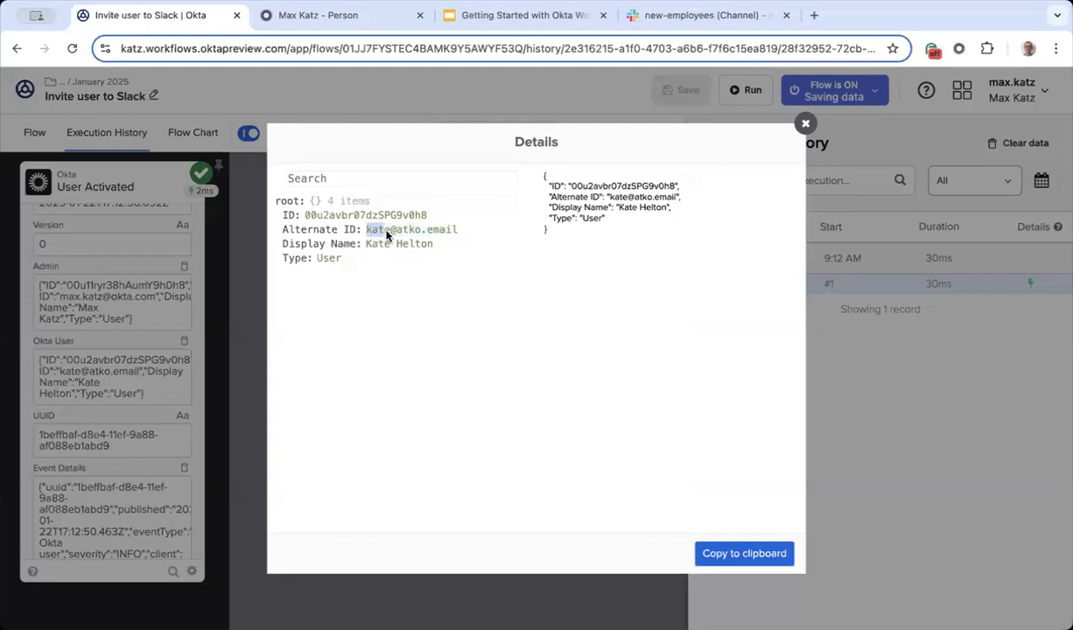
left_click(805, 123)
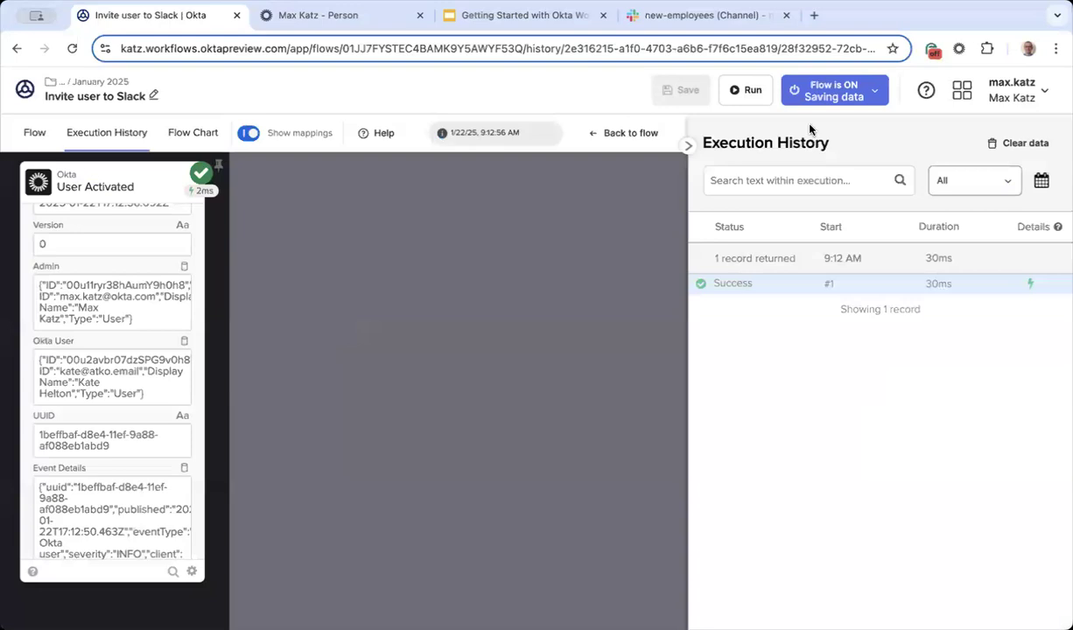
left_click(35, 134)
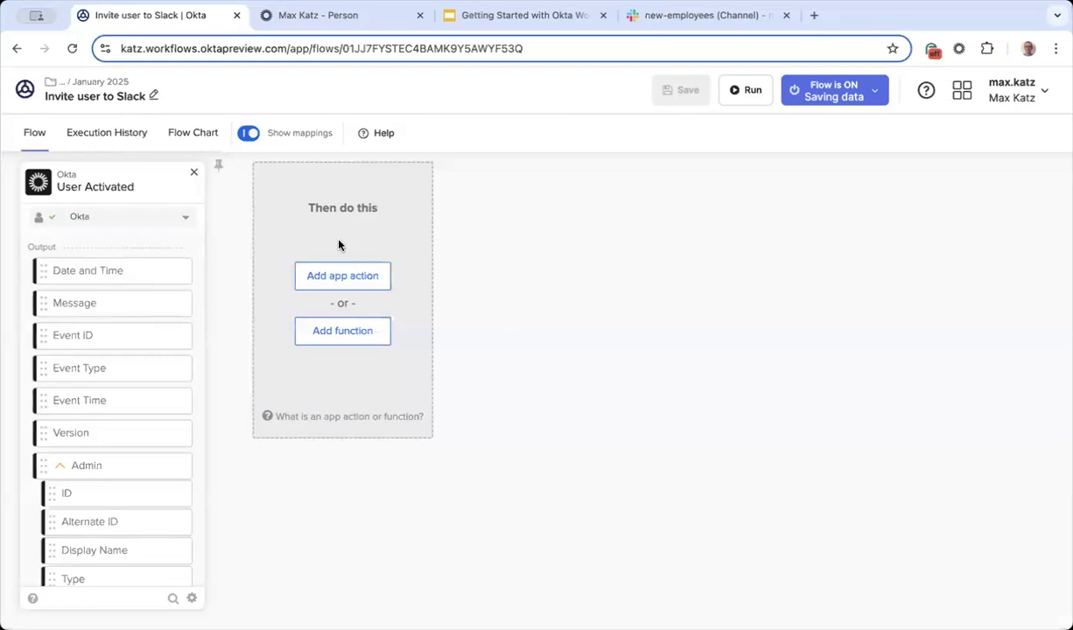
Step: In the Add function panel, browse Text, then Number, then back to Text functions
left_click(350, 339)
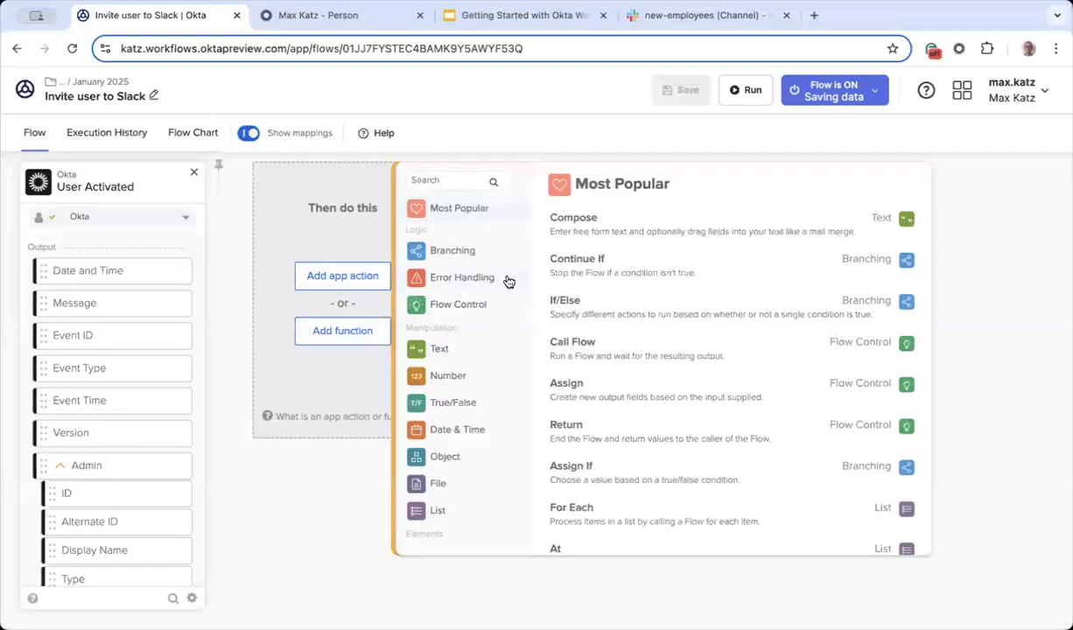
scroll(478, 240, "down", 1)
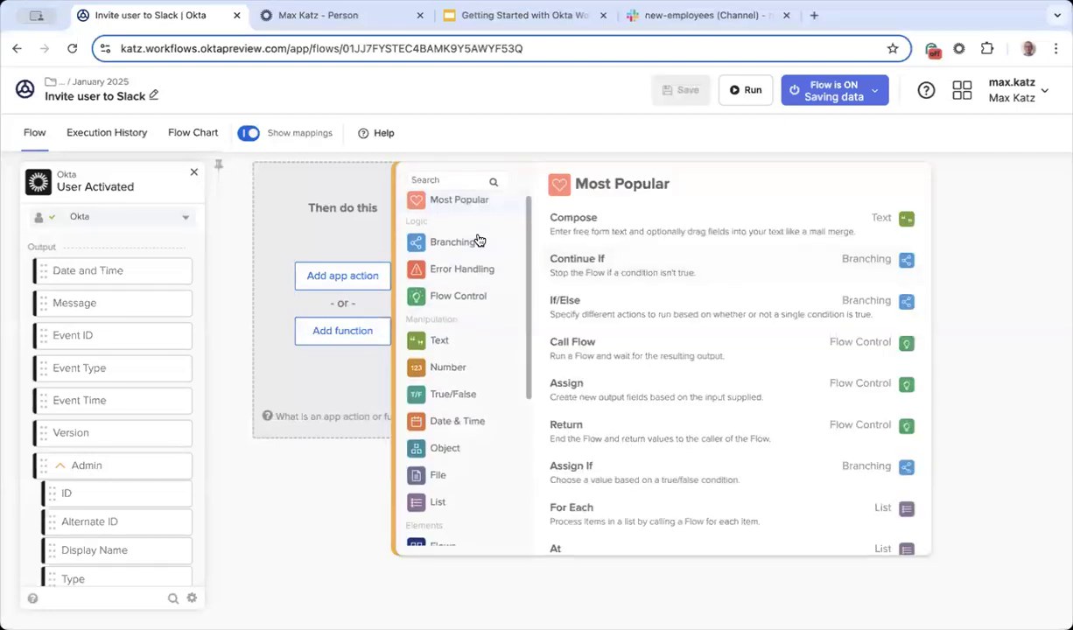
scroll(479, 240, "up", 1)
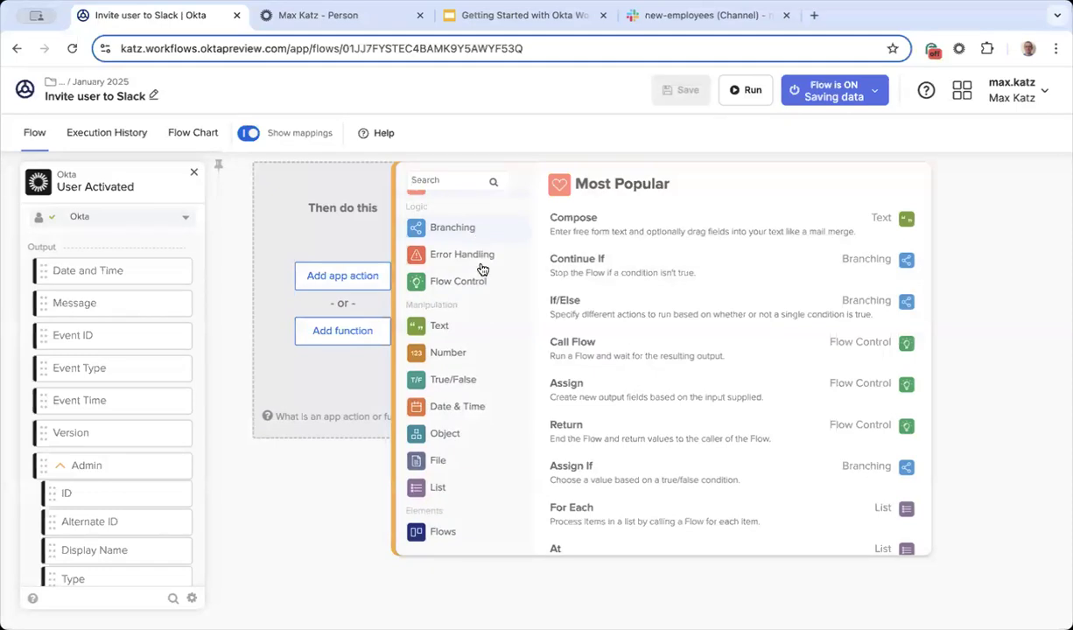
scroll(483, 294, "down", 1)
scroll(477, 315, "up", 2)
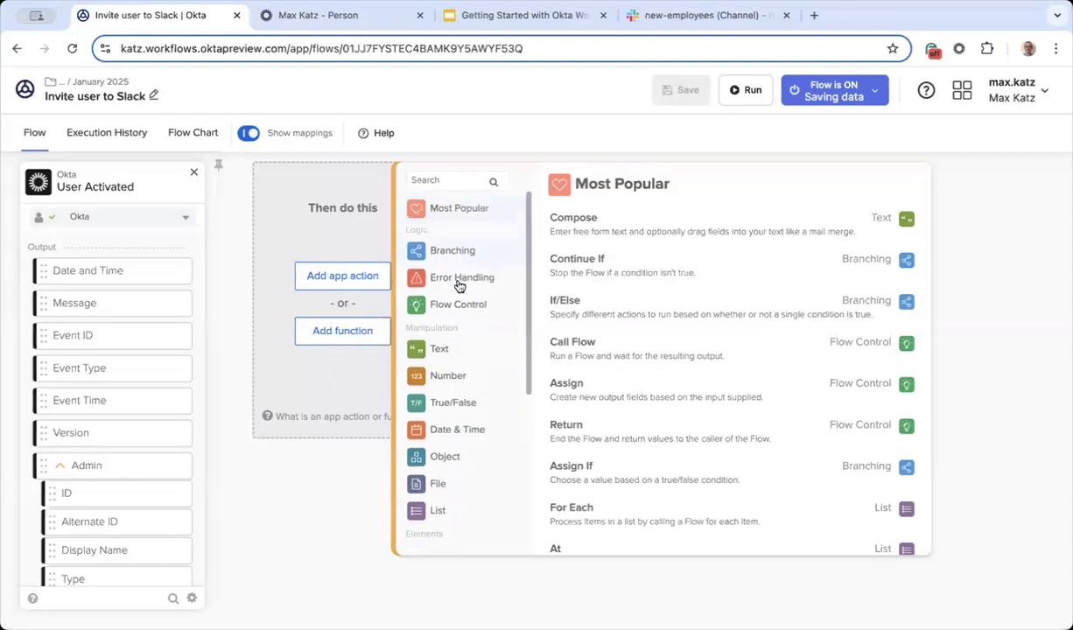
left_click(456, 352)
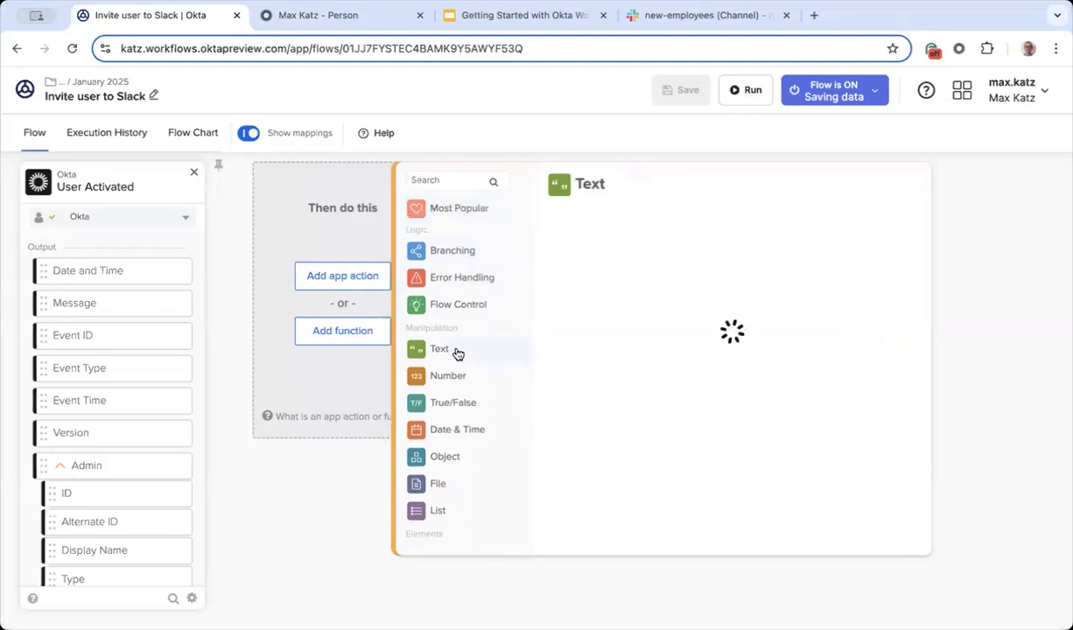
left_click(450, 381)
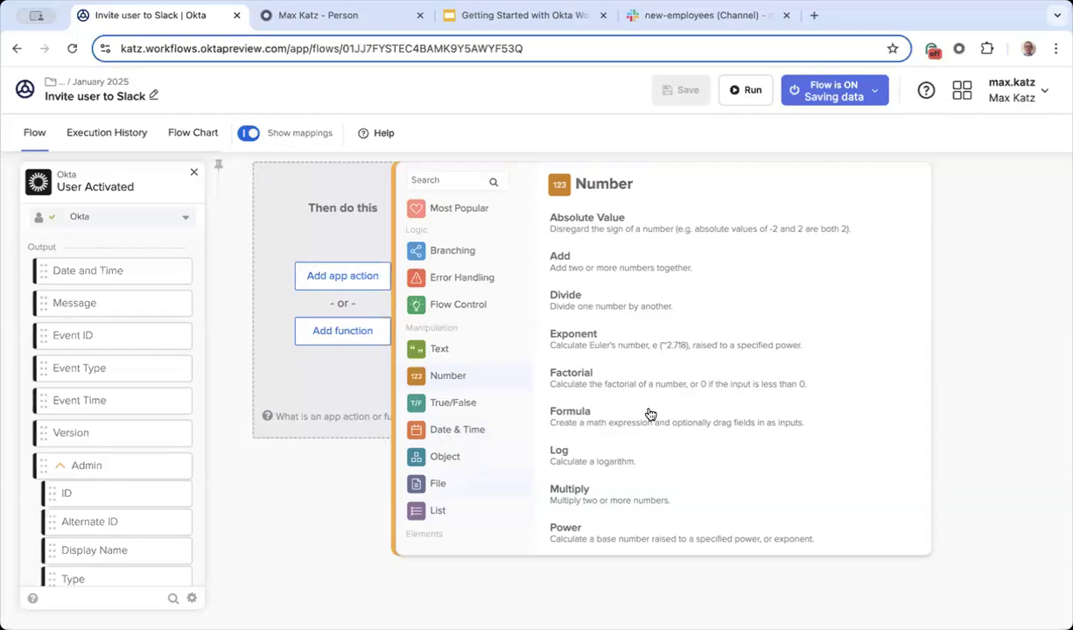
left_click(450, 348)
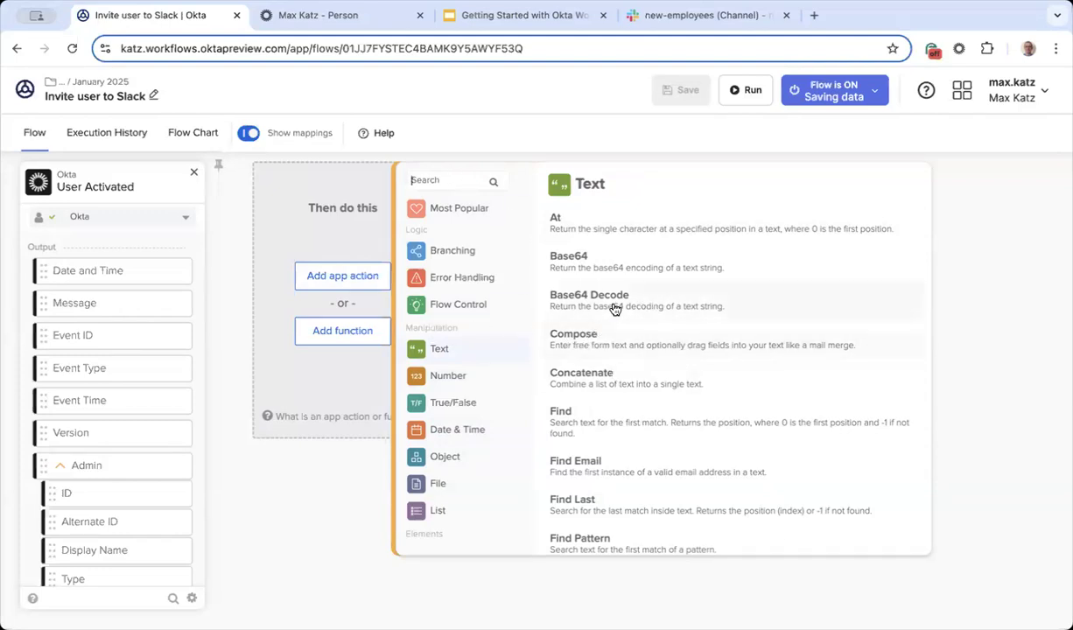
Step: Search functions for 'spl' and add the Text Split function after the trigger
type("spli")
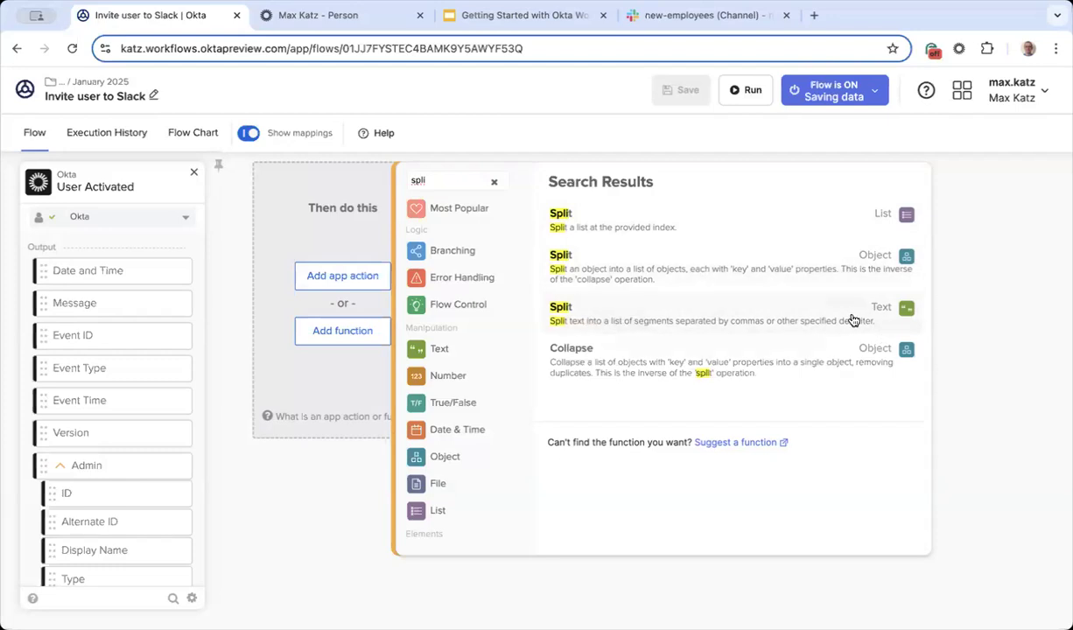
key("Escape")
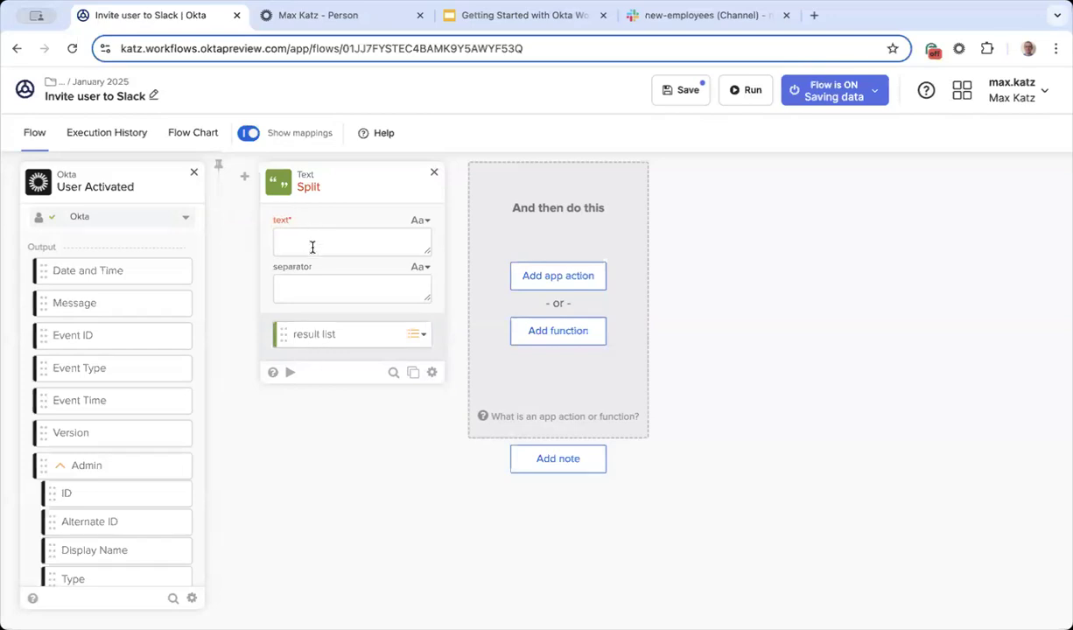
Step: Map the Okta User's Alternate ID into Split's text input and set '@' as separator
scroll(150, 333, "down", 2)
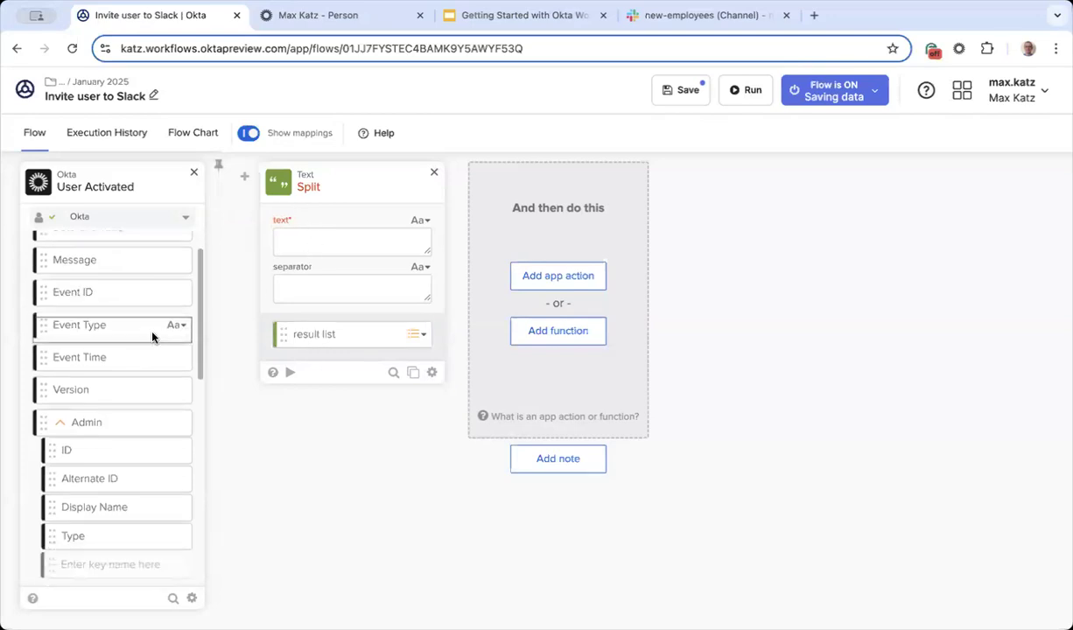
scroll(143, 323, "down", 1)
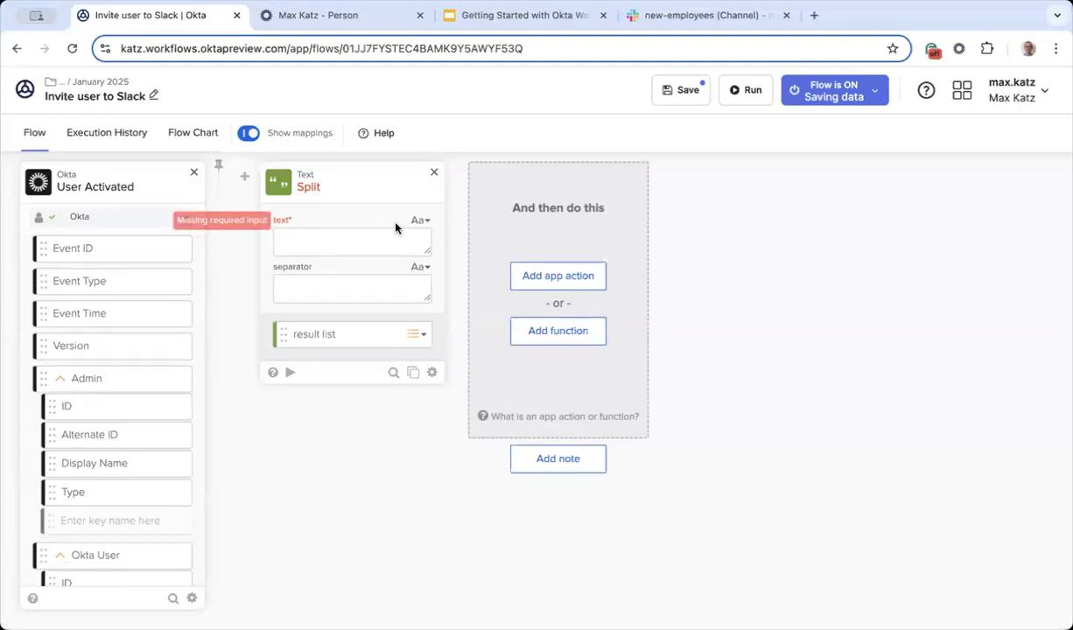
scroll(135, 340, "down", 7)
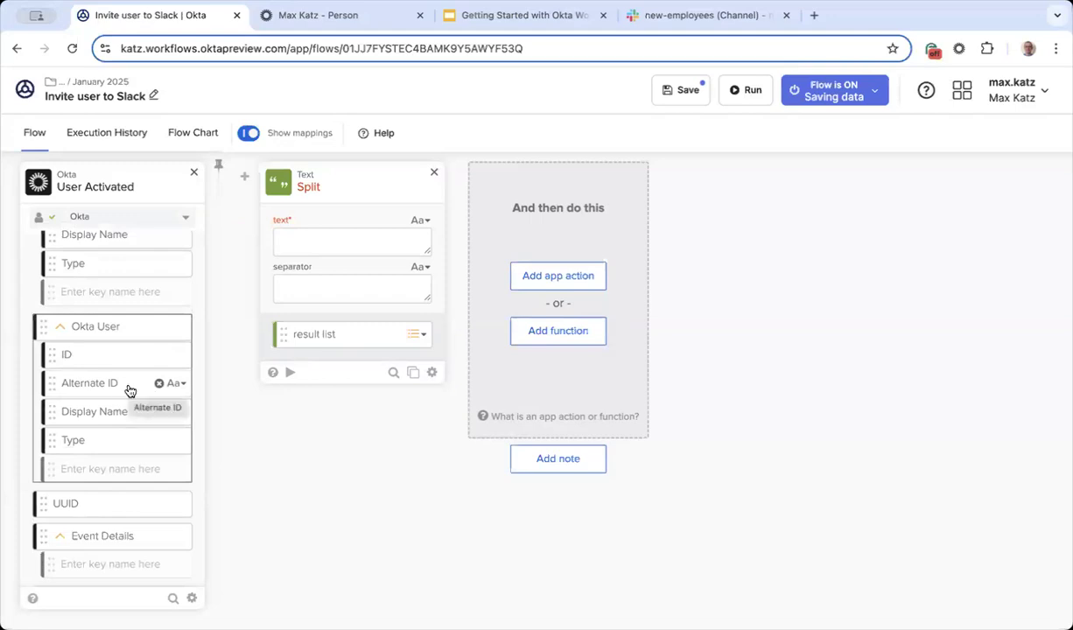
left_click_drag(269, 284, 326, 243)
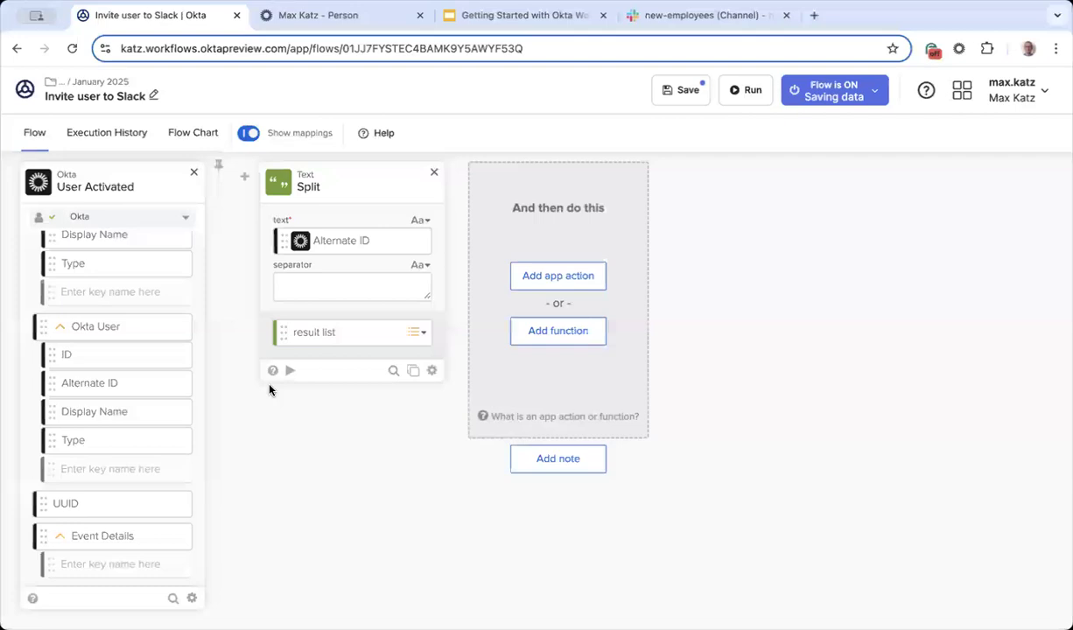
left_click(404, 245)
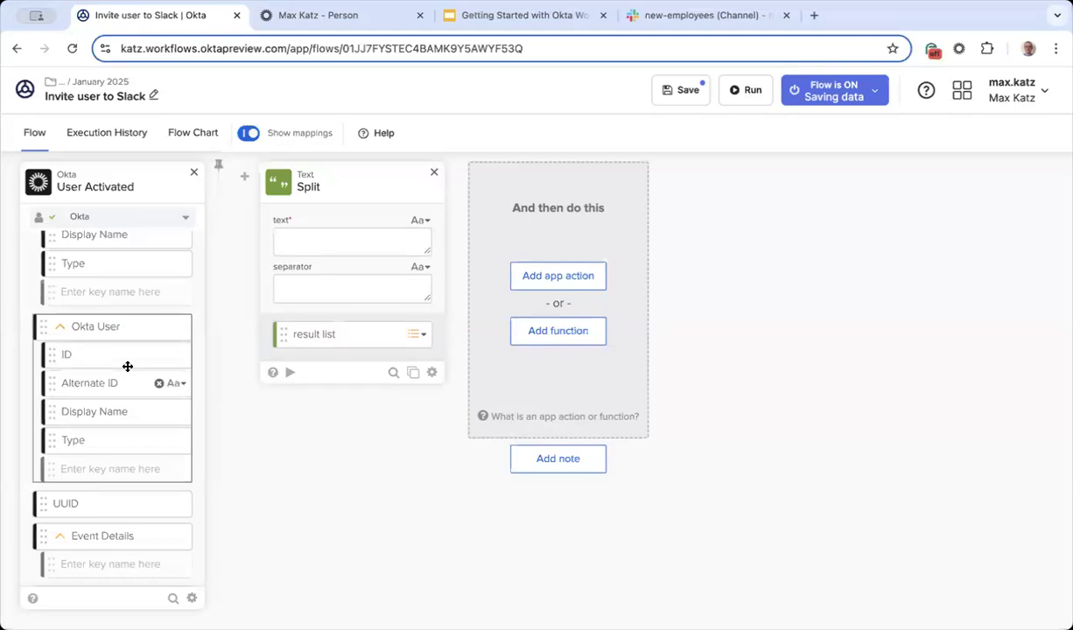
left_click_drag(112, 386, 348, 254)
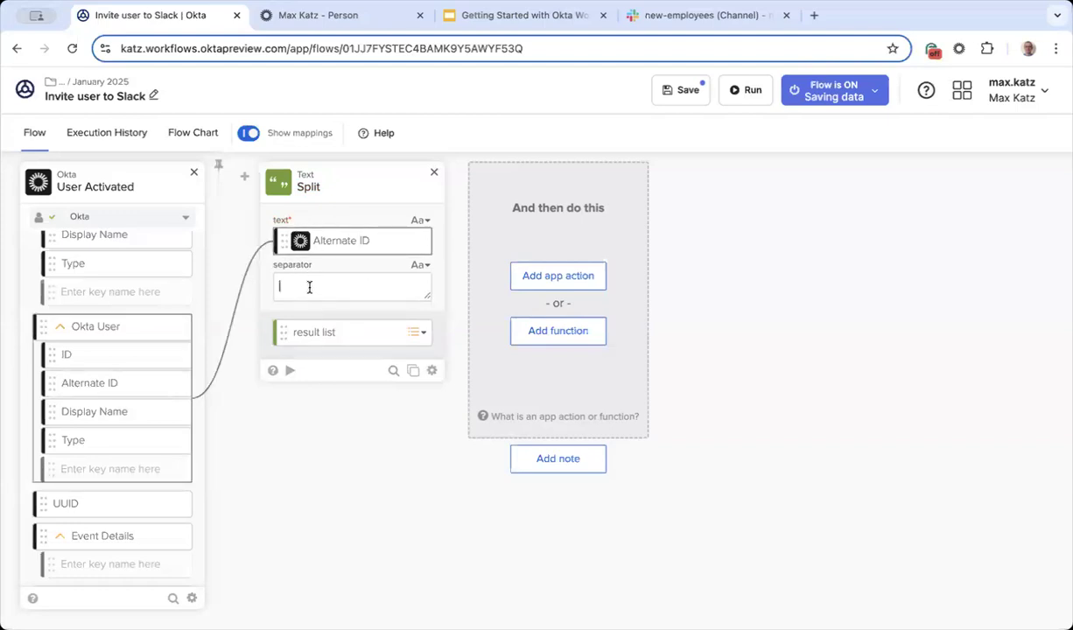
type("@")
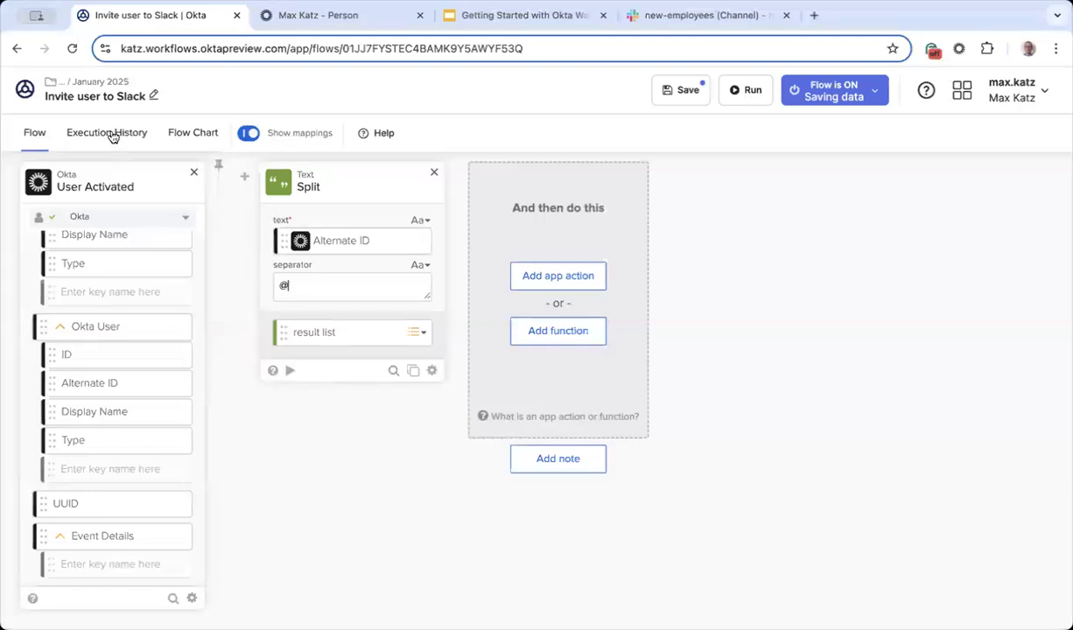
left_click(291, 370)
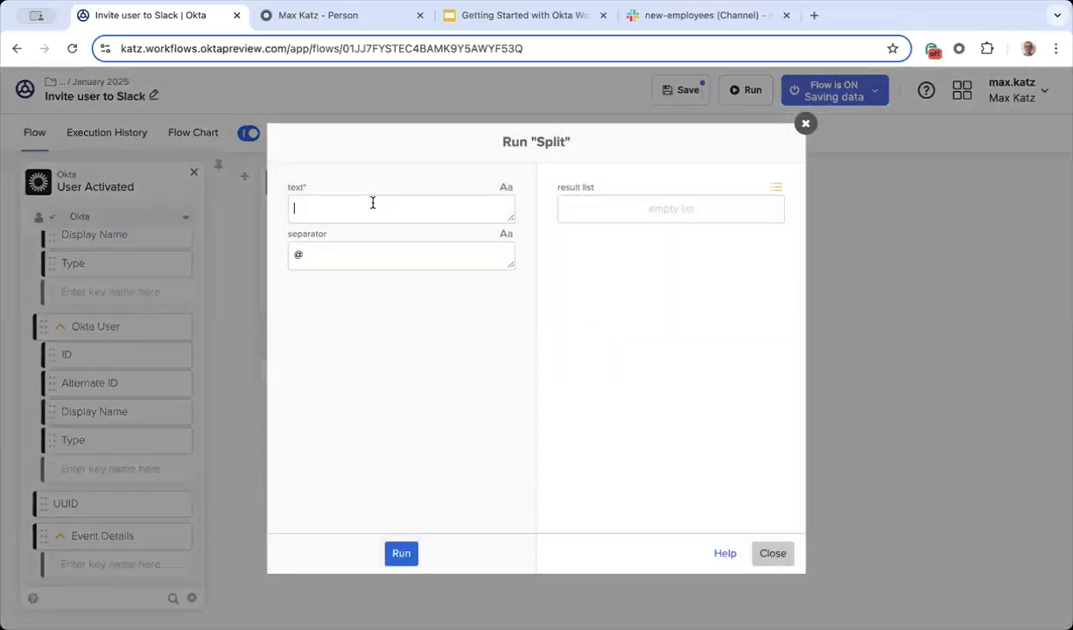
left_click(401, 554)
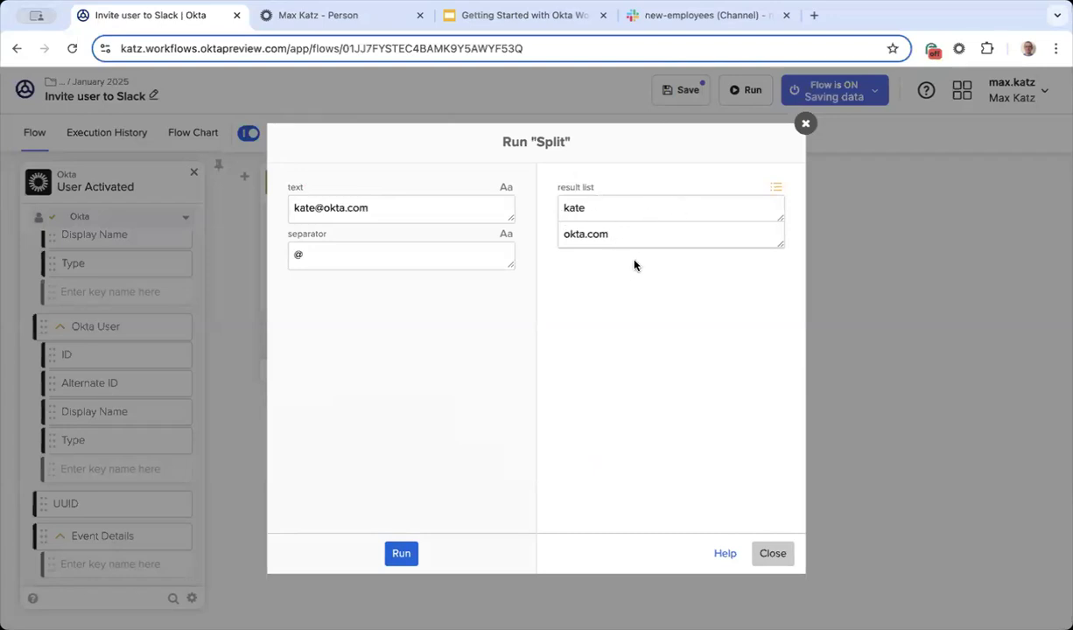
left_click(764, 551)
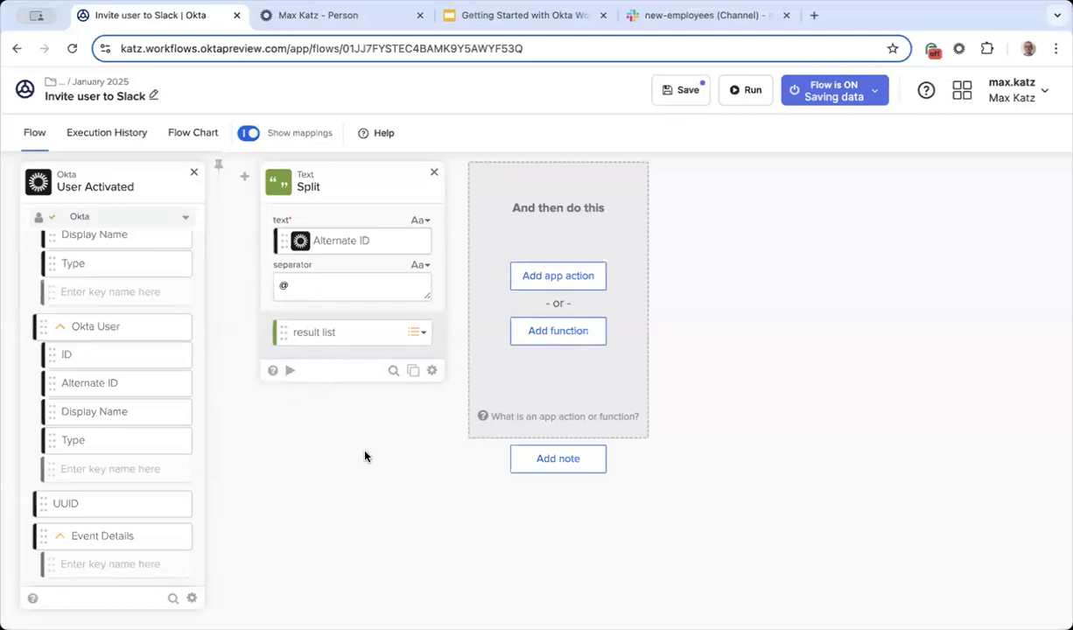
left_click(289, 370)
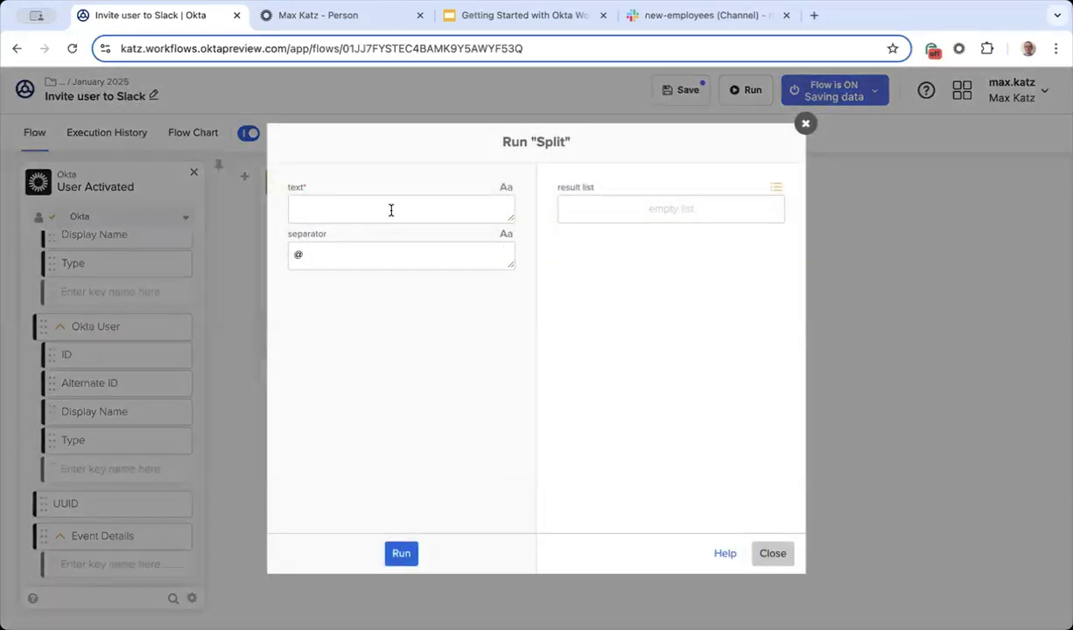
left_click(396, 553)
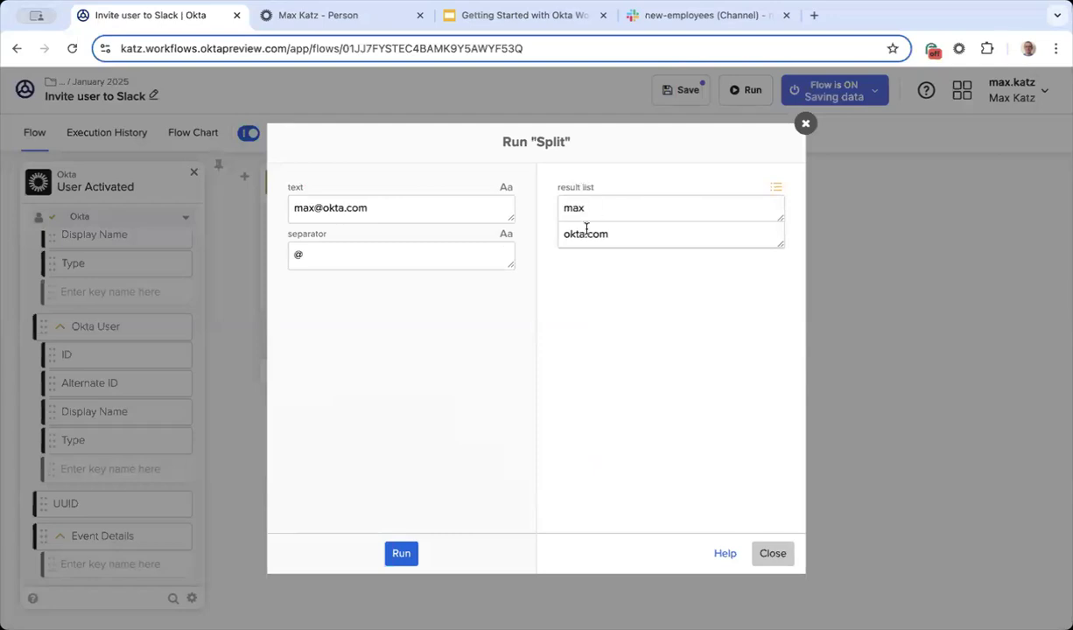
left_click_drag(601, 206, 555, 207)
left_click(774, 554)
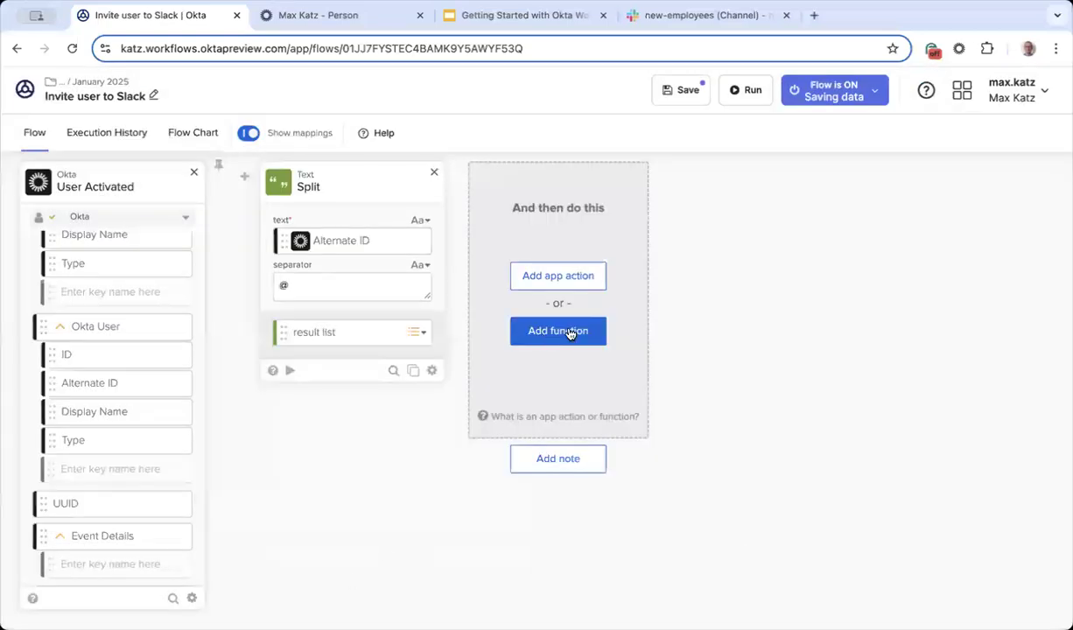
Step: Add a List At card after Split and drag Split's result list into its list input
left_click(564, 332)
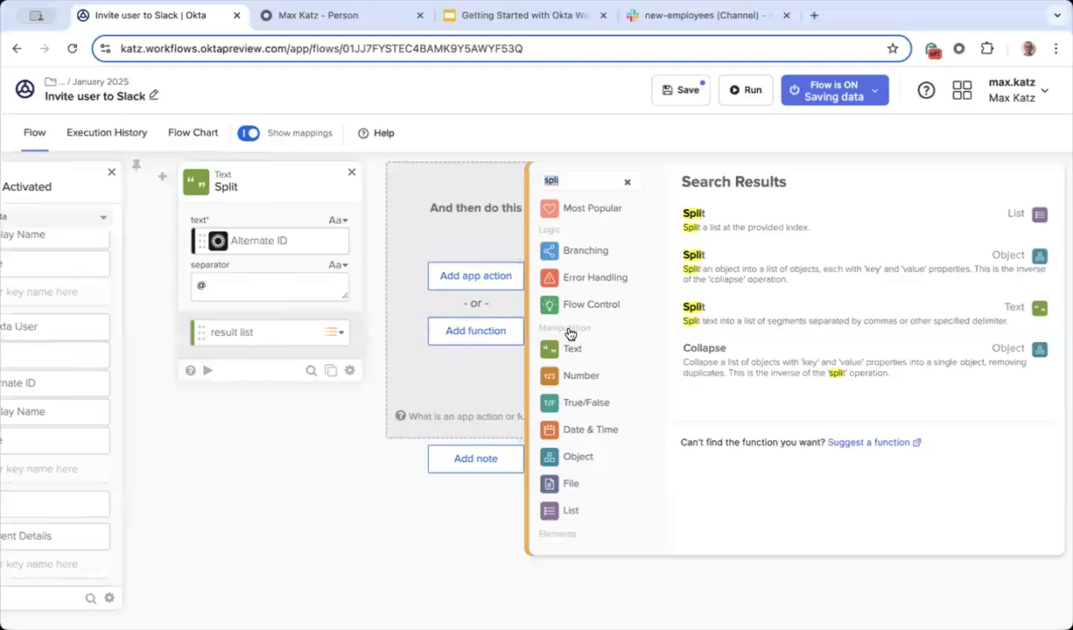
type("at")
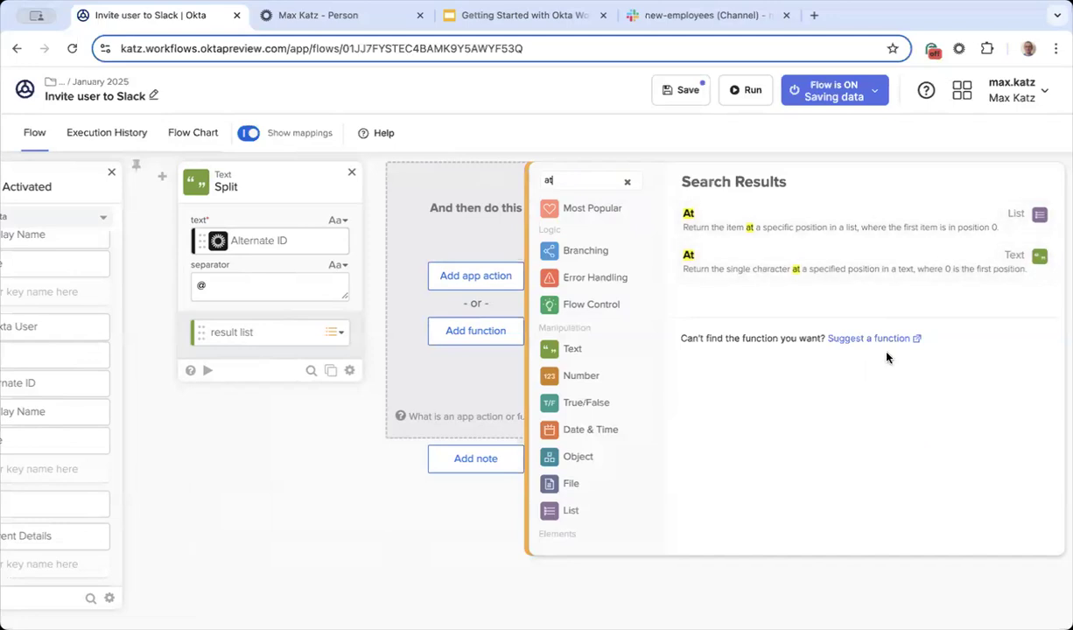
left_click(797, 225)
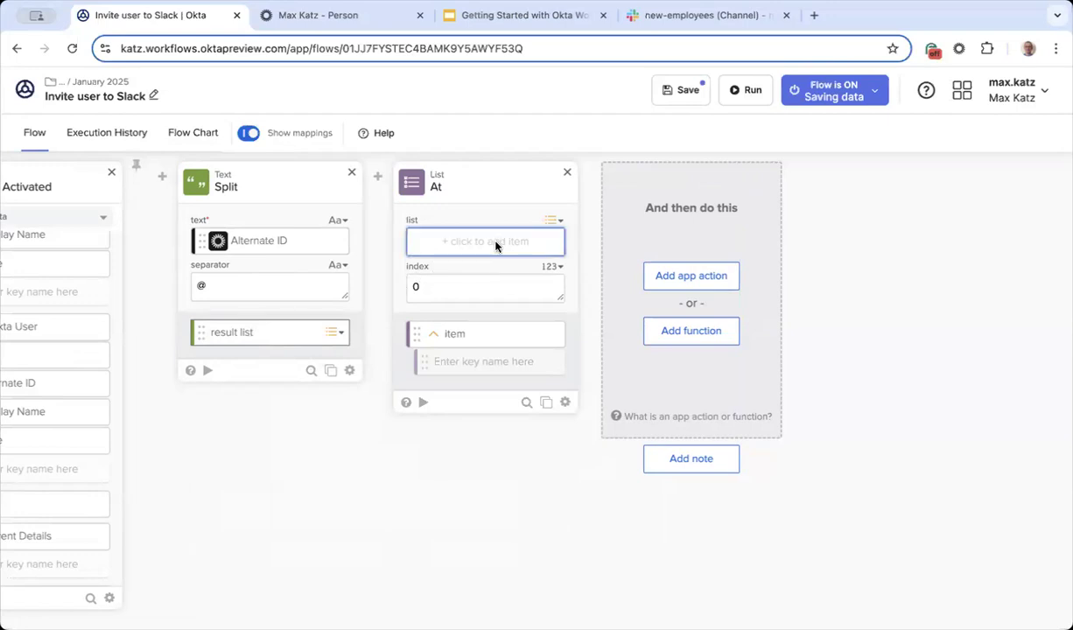
left_click_drag(496, 244, 496, 246)
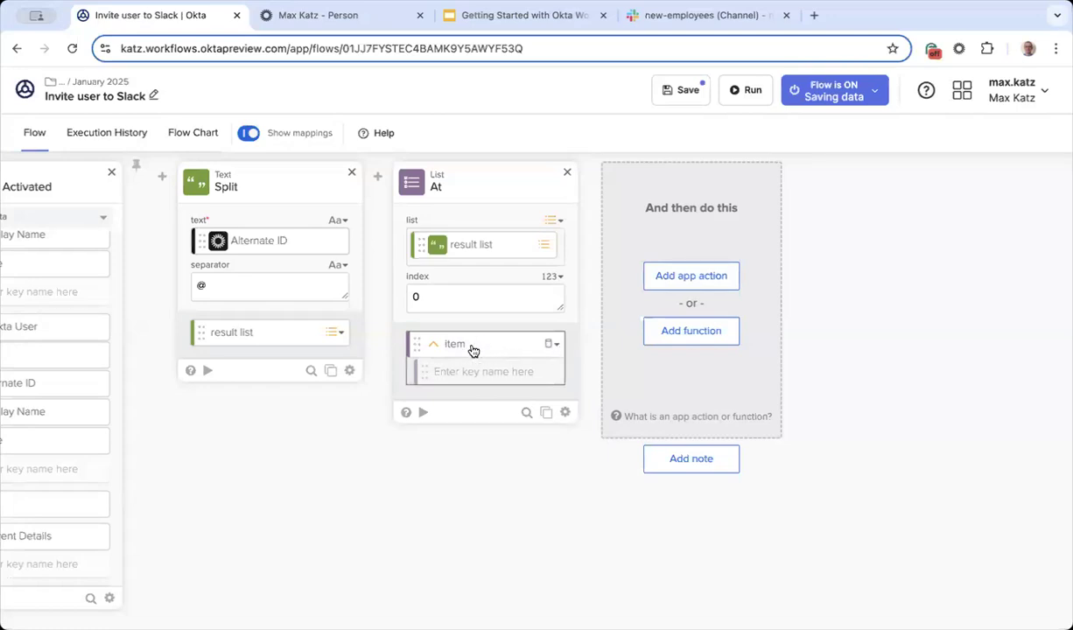
Step: Check the At and Split data types, set At's item output to Text, and open a test run
left_click(557, 348)
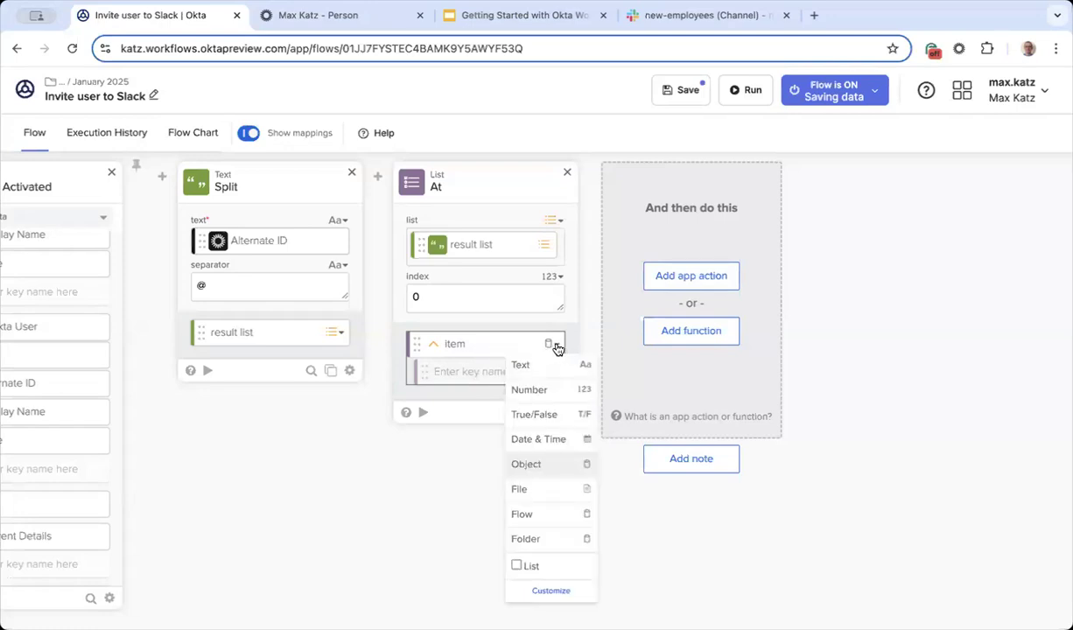
left_click(348, 455)
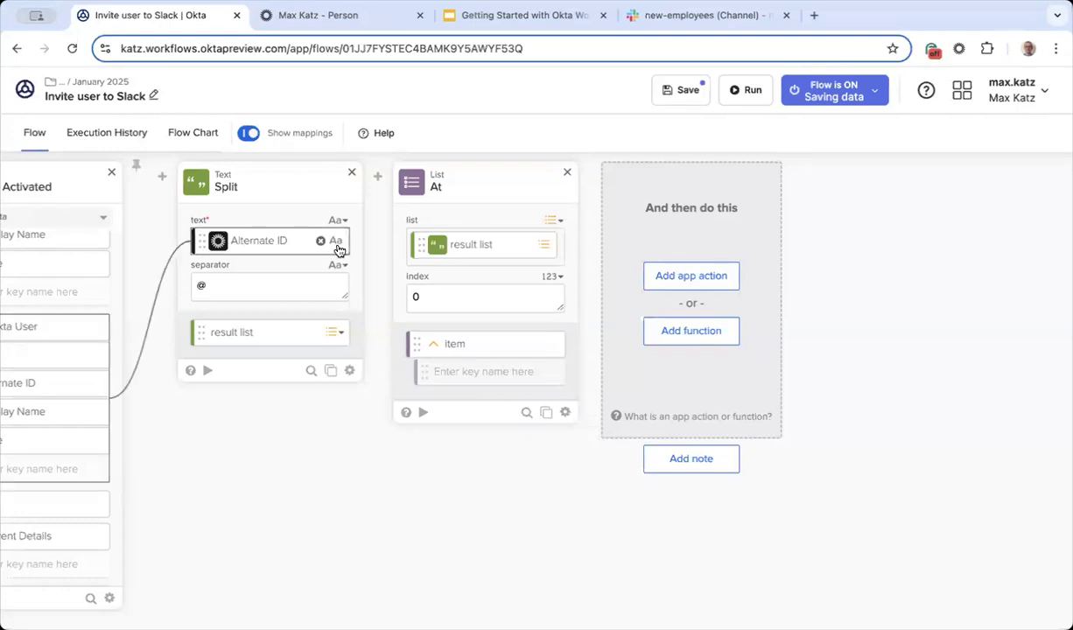
left_click(341, 224)
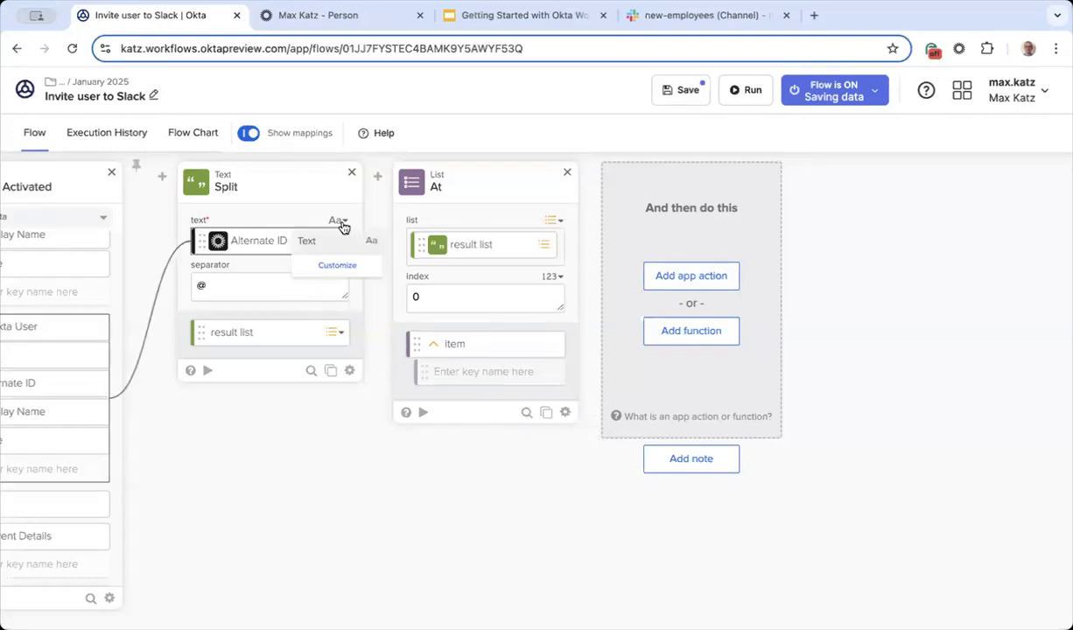
left_click(308, 175)
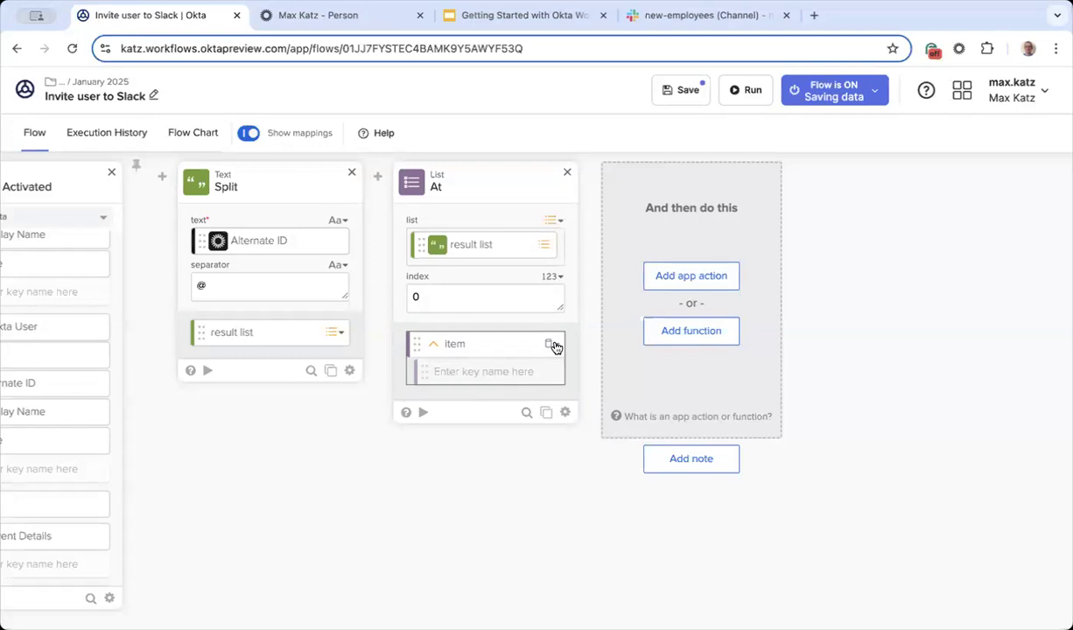
left_click(555, 346)
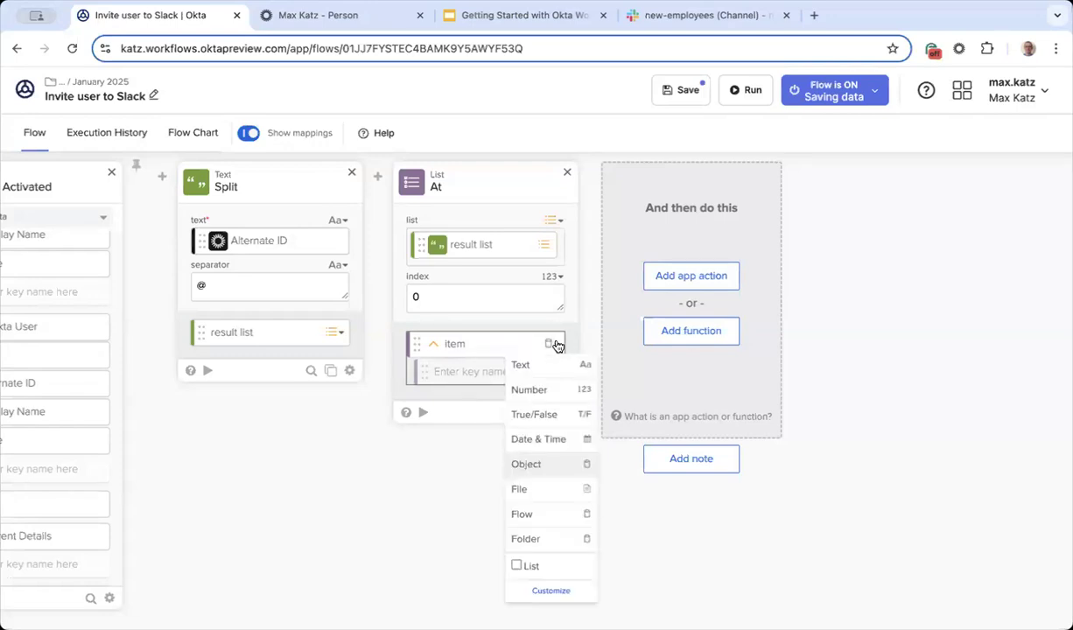
left_click(551, 369)
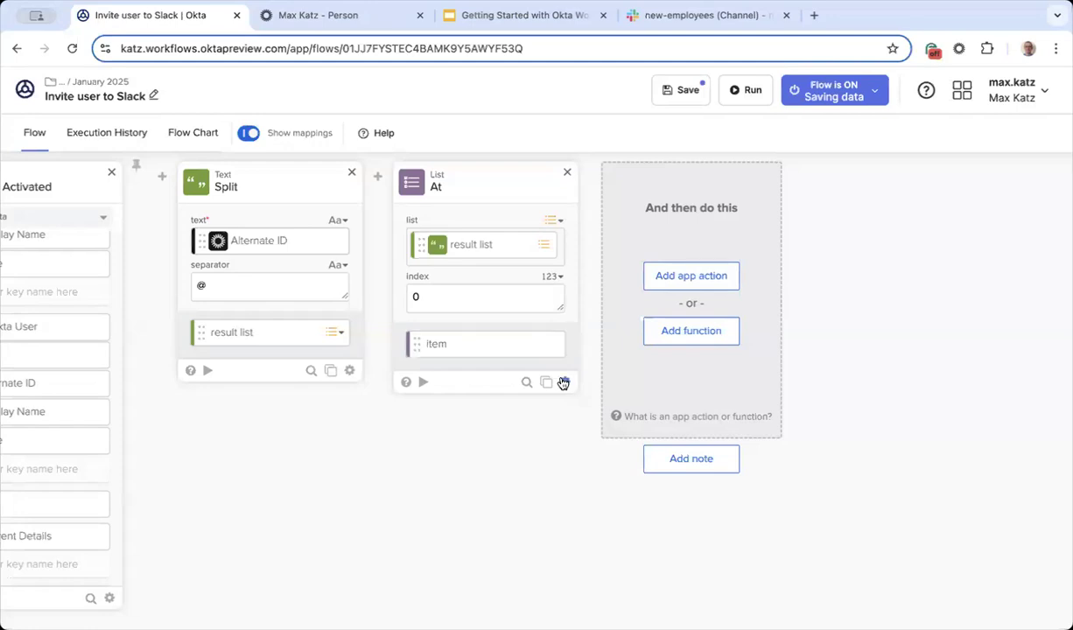
left_click(422, 385)
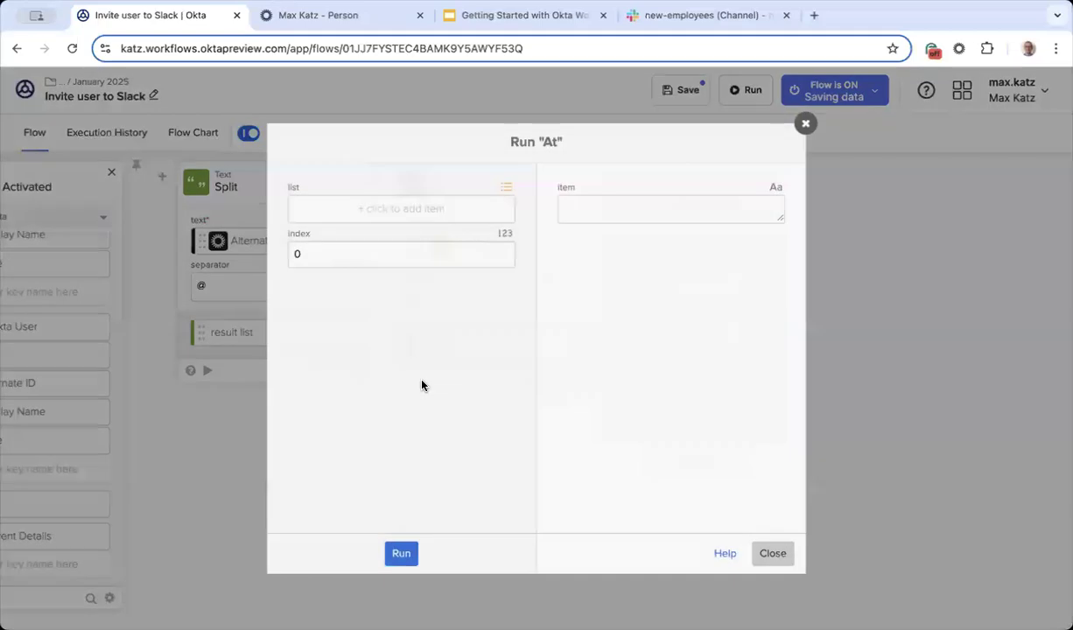
Step: Enter 'max' and 'okta.com' as the two entries of the At card's test list
left_click(415, 215)
type("max")
left_click(402, 234)
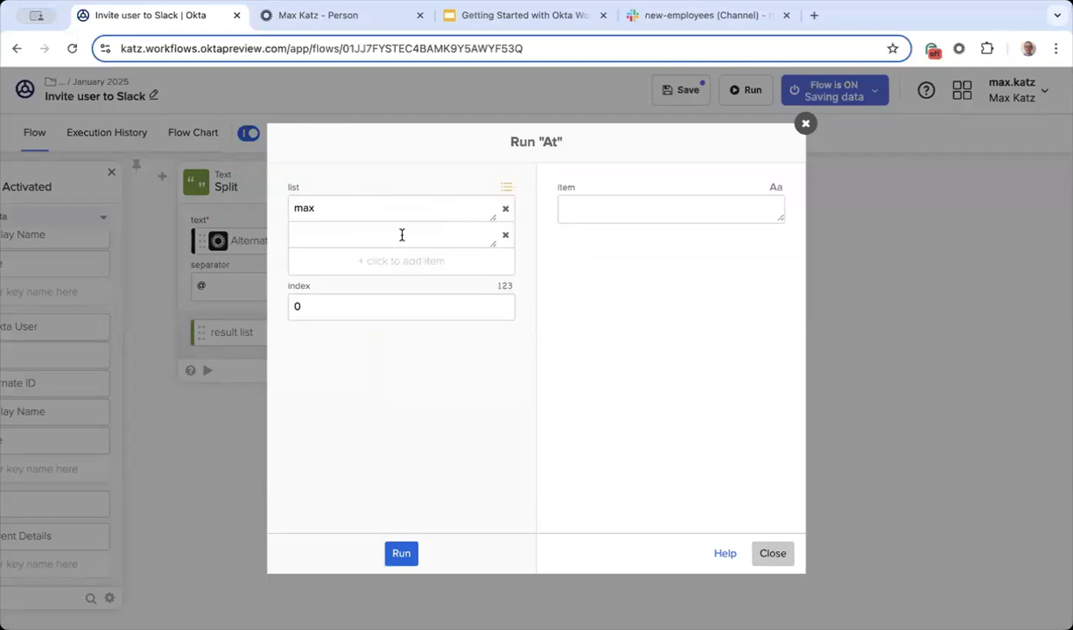
type("okta.com")
Step: Run the At test to get index 0's entry, close it, and save the flow
left_click(402, 555)
left_click(773, 553)
left_click(688, 89)
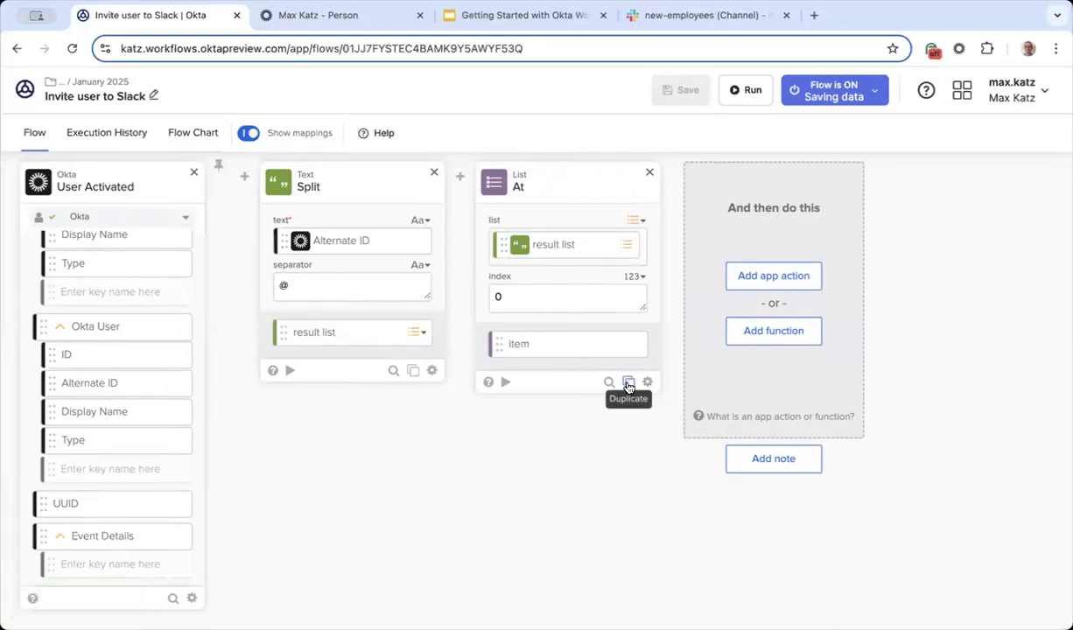
left_click(308, 21)
Step: Deactivate the test user via More Actions, reactivate them, and return to the Invite user to Slack flow
left_click(643, 261)
left_click(658, 347)
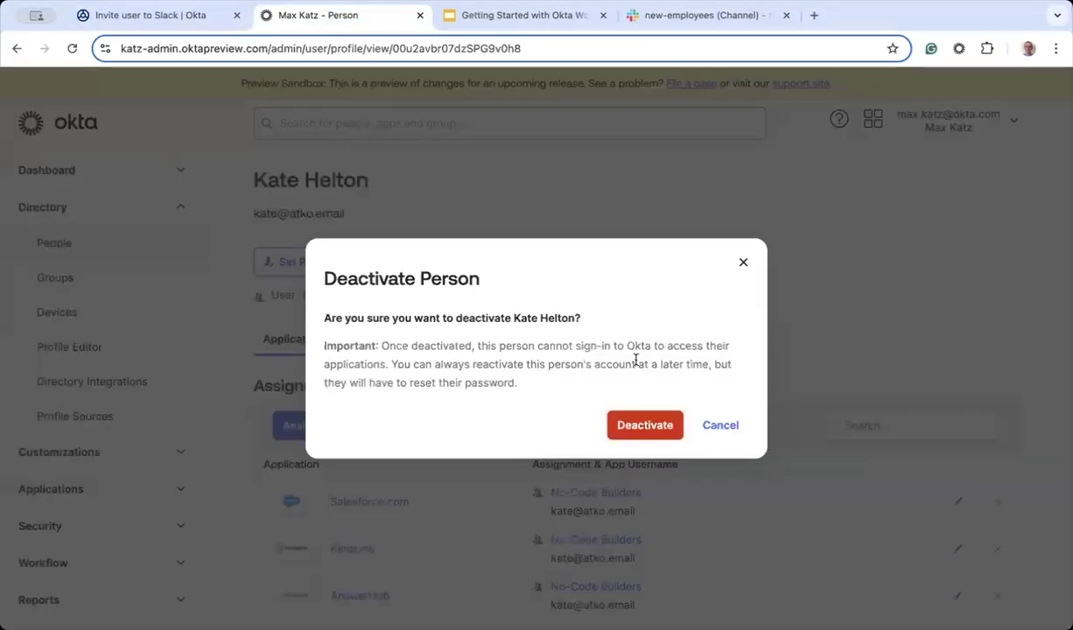
left_click(665, 425)
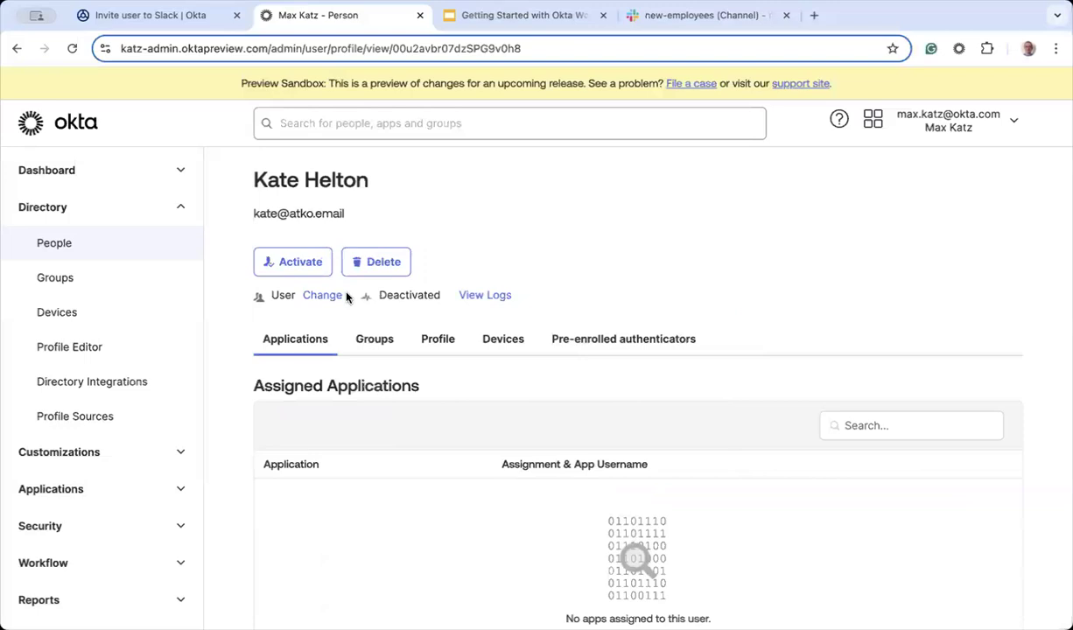
left_click(299, 264)
left_click(664, 417)
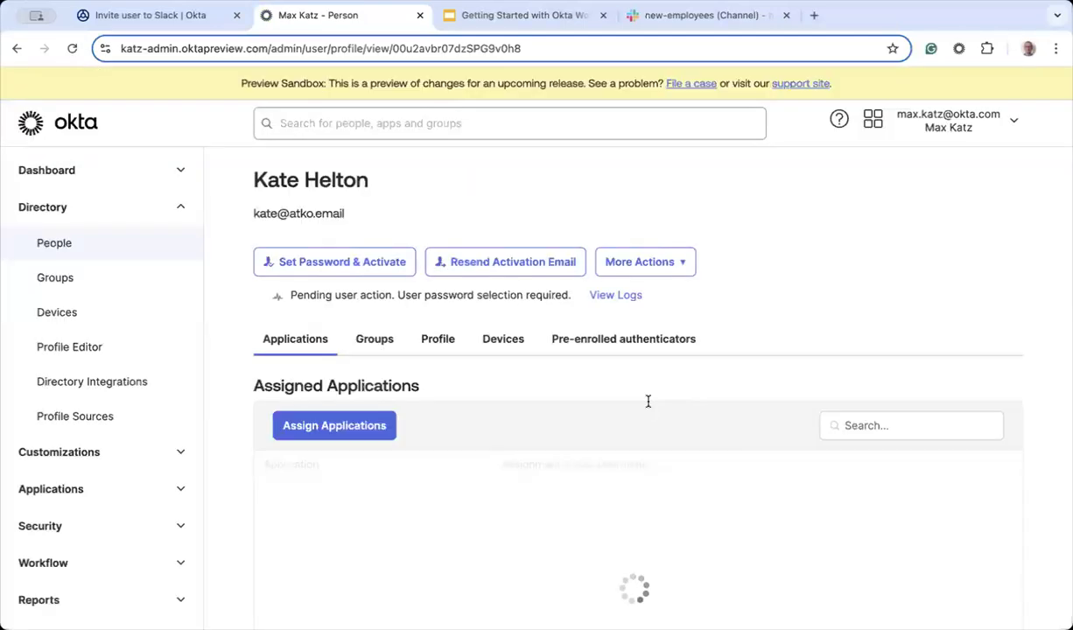
left_click(175, 14)
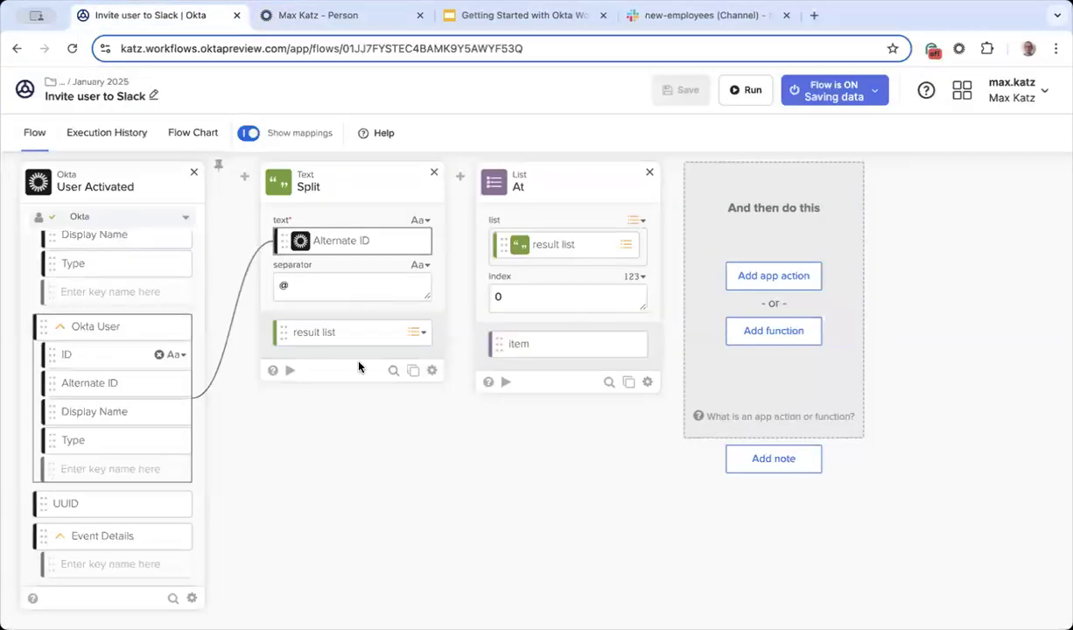
left_click(113, 134)
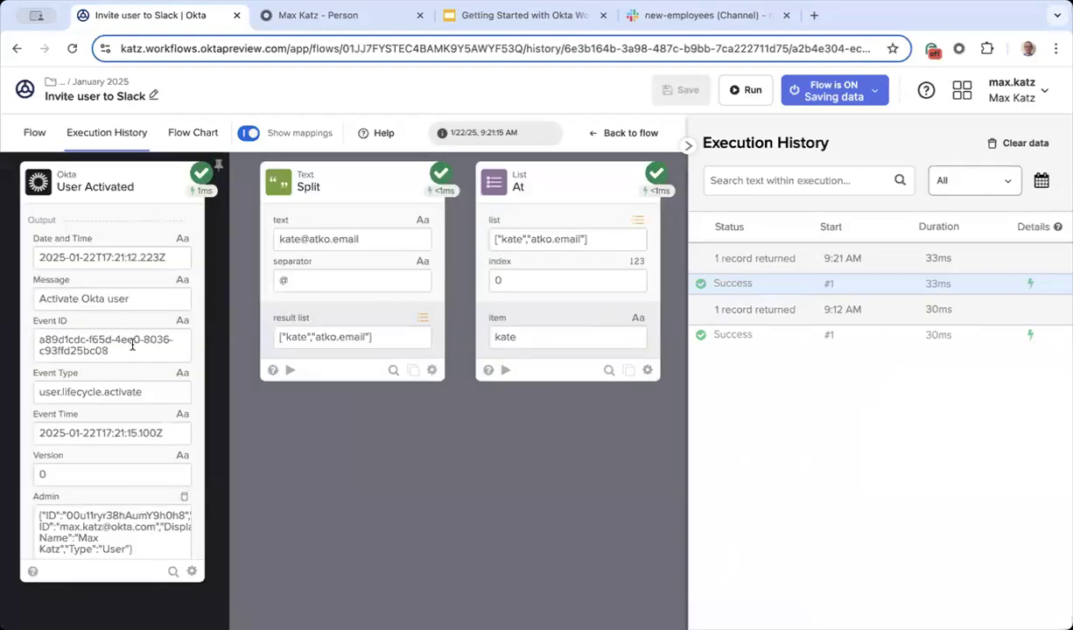
scroll(132, 346, "down", 10)
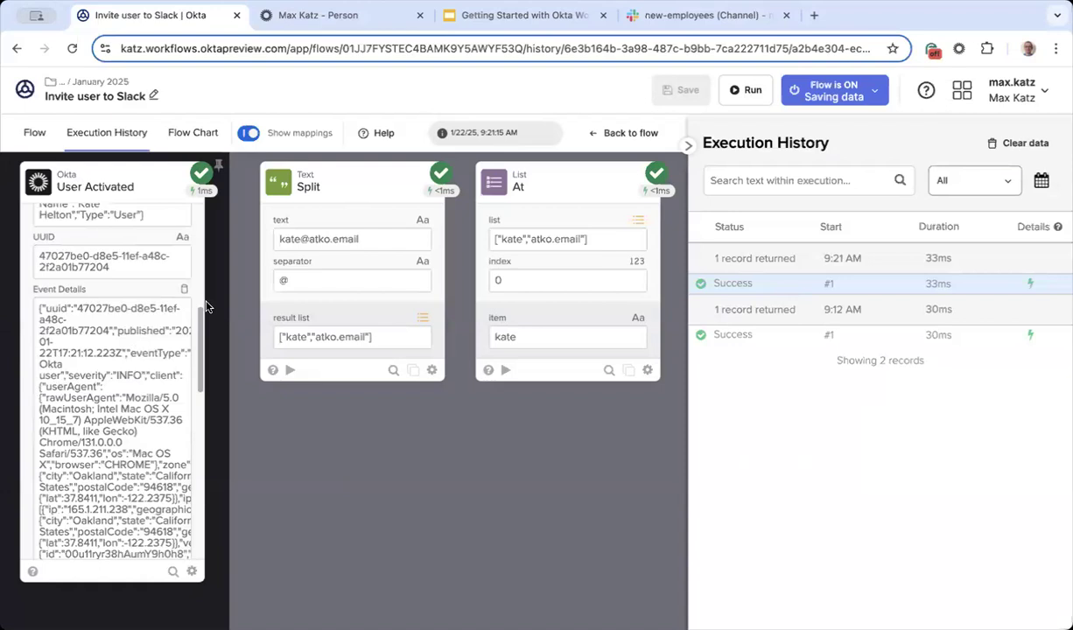
scroll(132, 366, "up", 5)
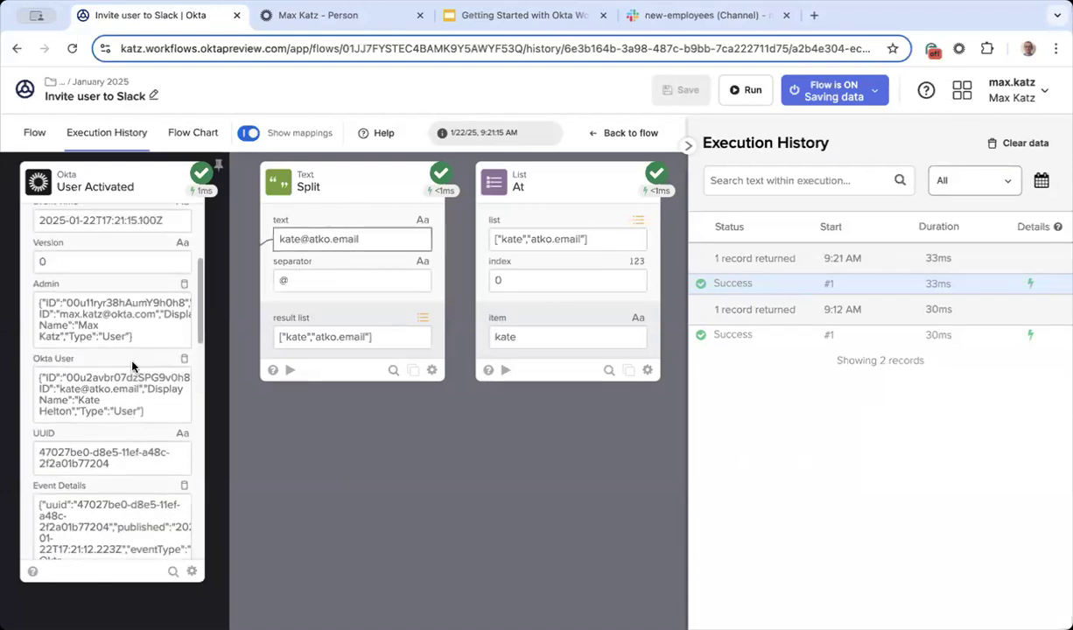
scroll(132, 366, "up", 5)
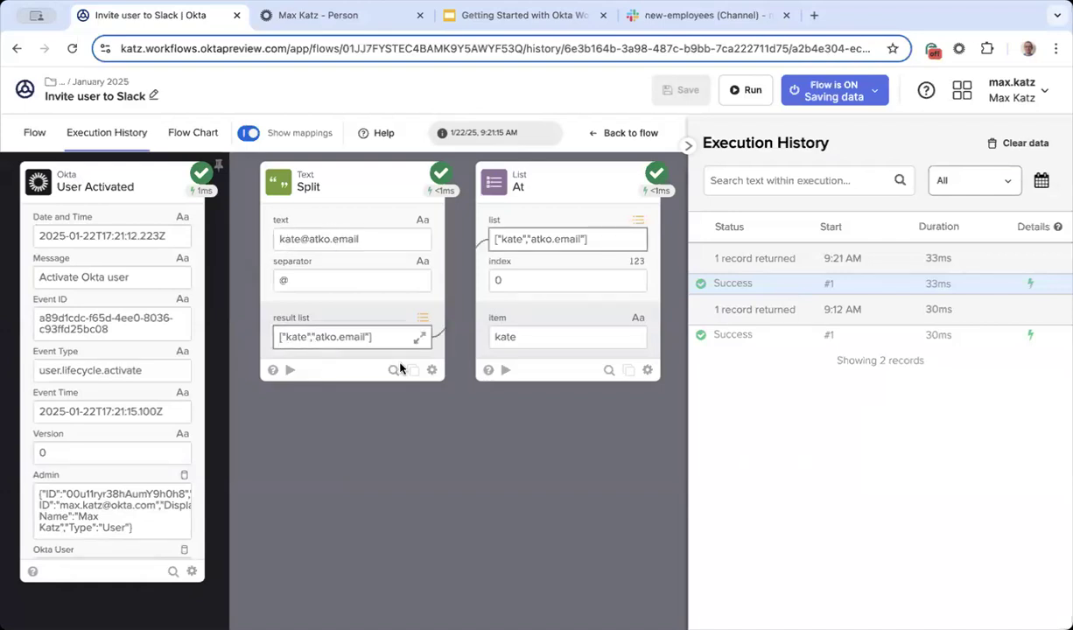
left_click_drag(373, 342, 276, 338)
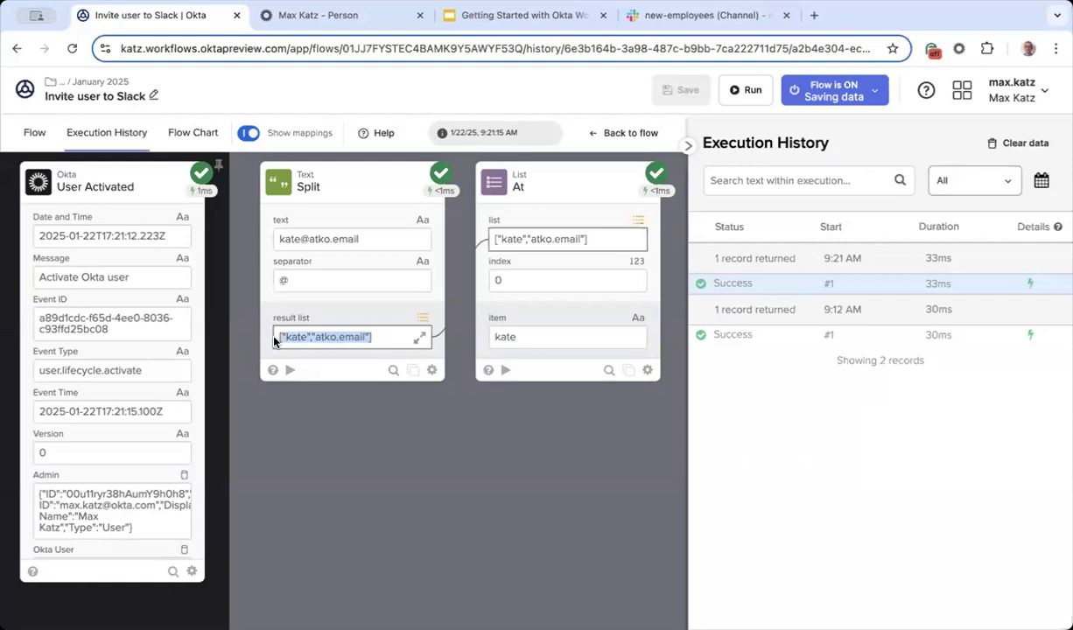
left_click(329, 347)
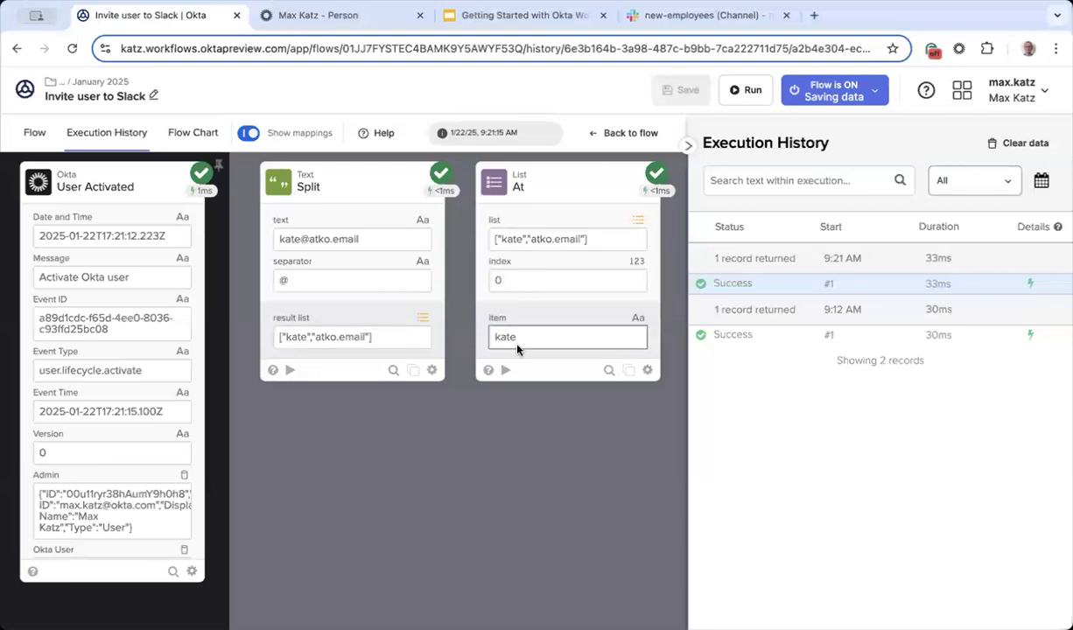
left_click_drag(529, 339, 493, 338)
left_click(534, 463)
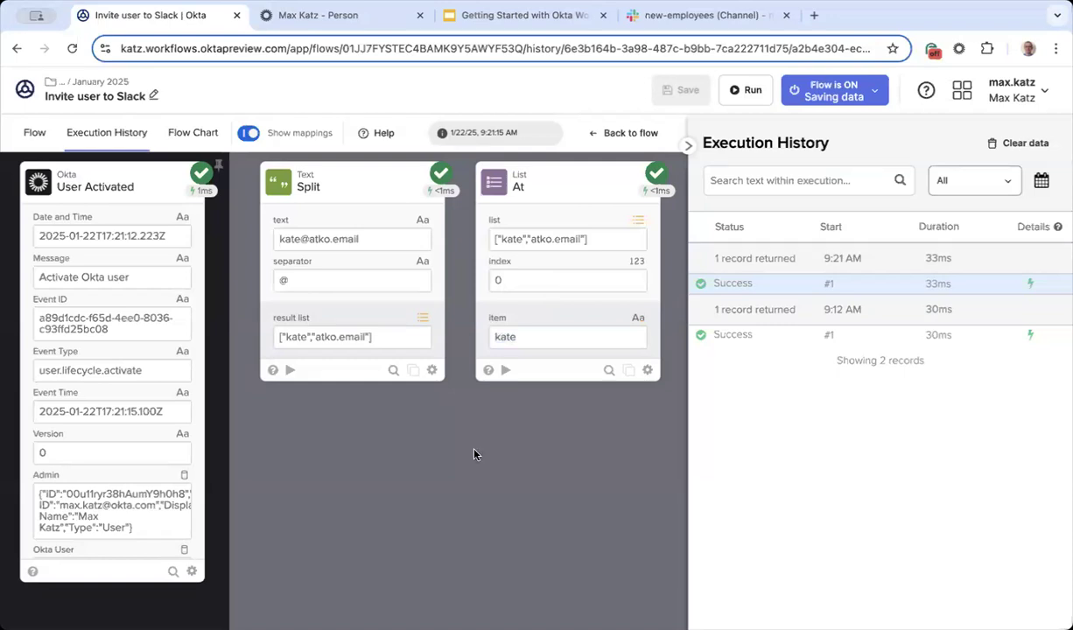
left_click(34, 132)
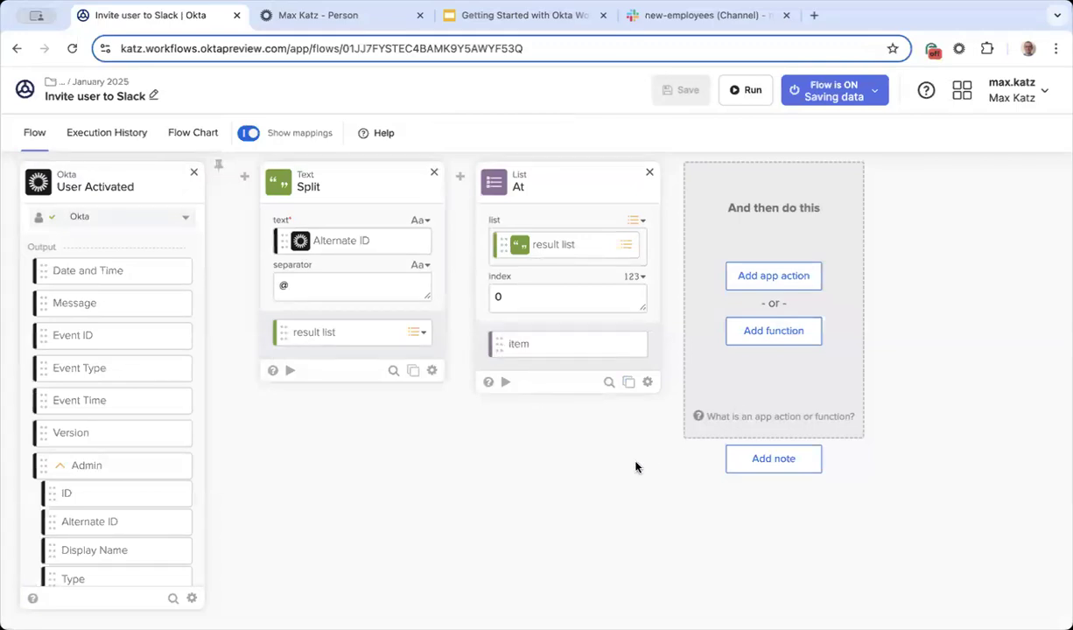
Step: Add an app action after the At card and browse the list of connected apps
scroll(635, 467, "right", 3)
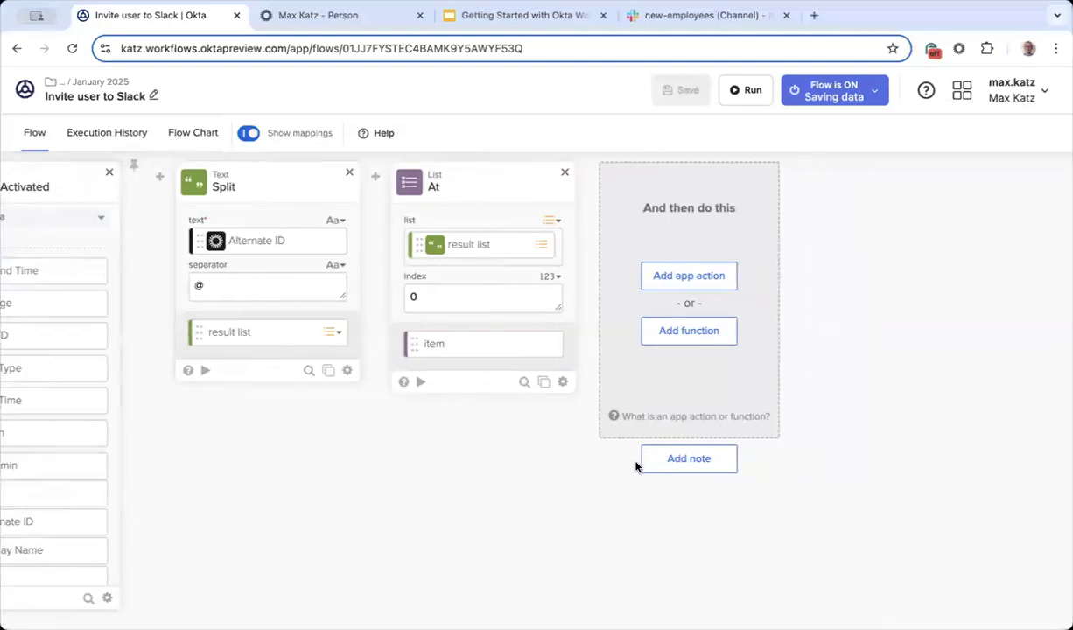
scroll(635, 467, "left", 1)
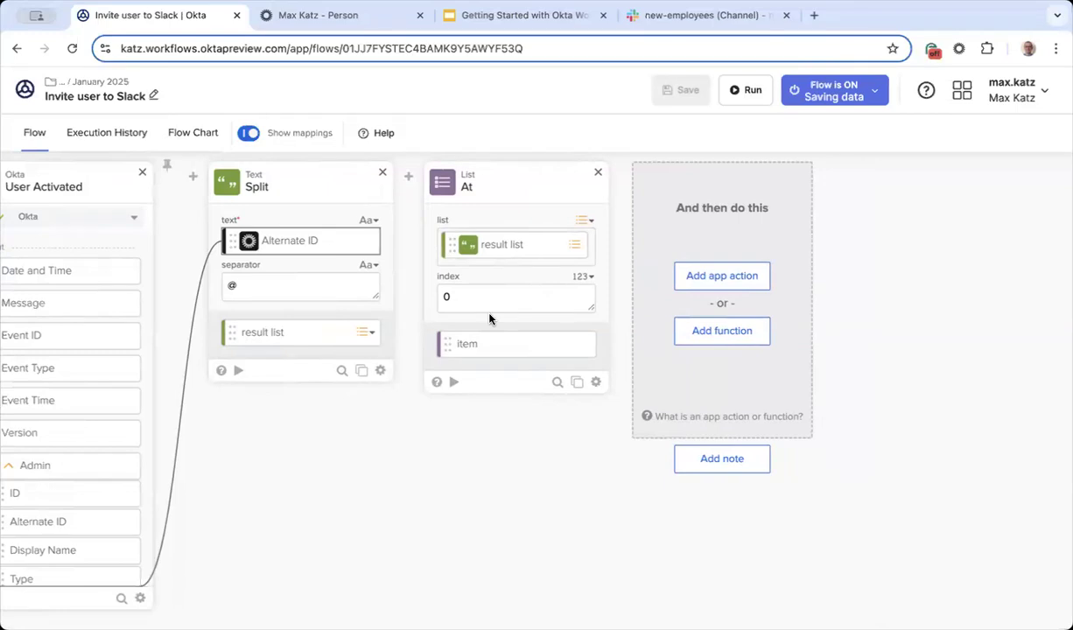
scroll(512, 427, "right", 2)
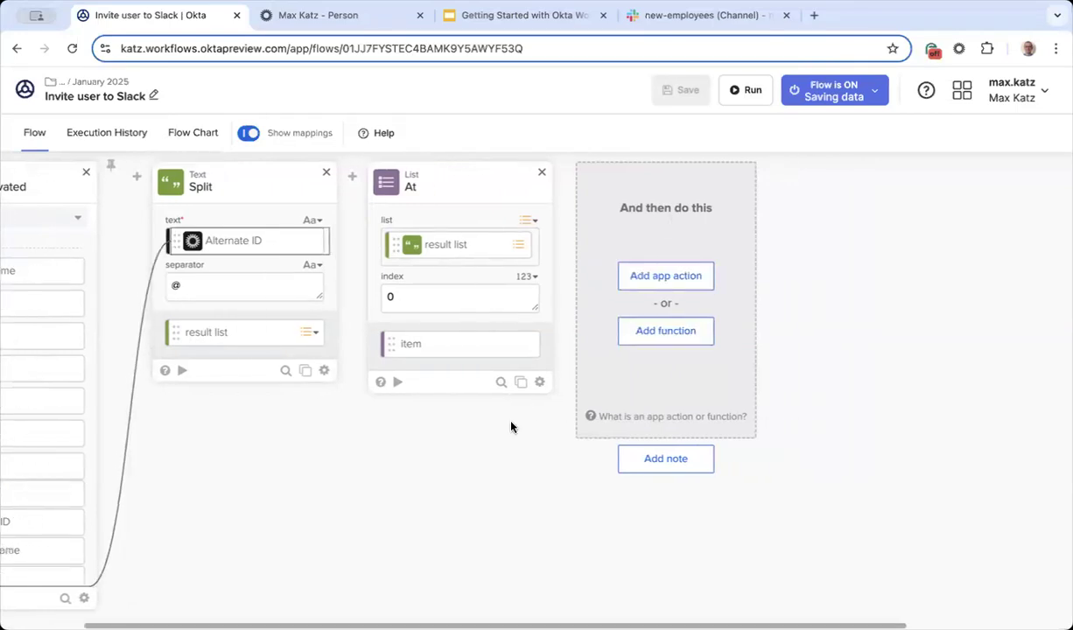
left_click(584, 277)
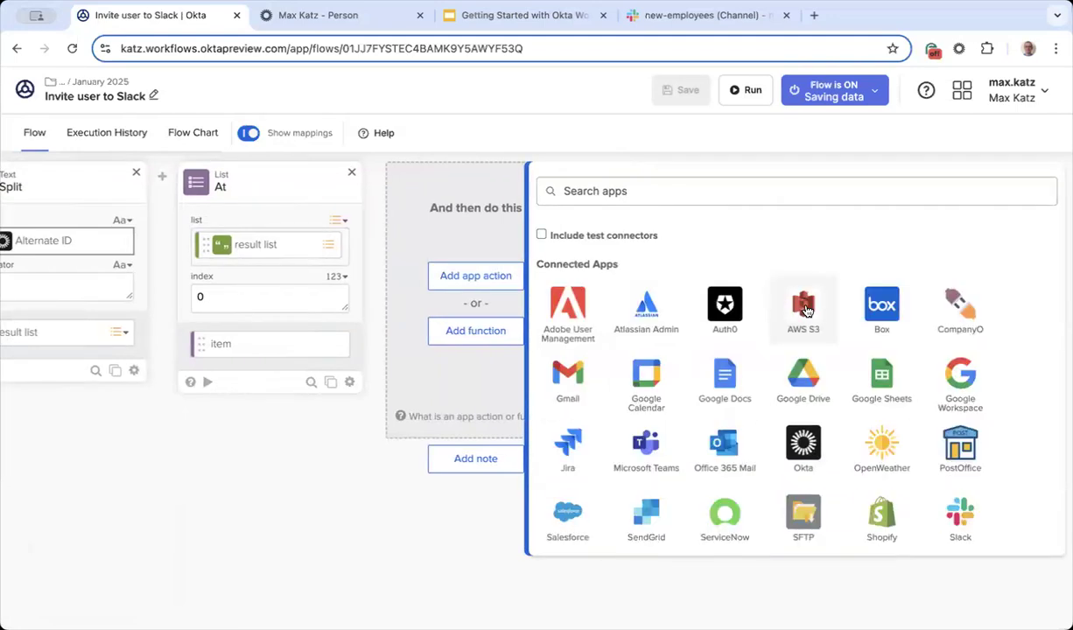
scroll(805, 310, "down", 2)
scroll(806, 310, "up", 2)
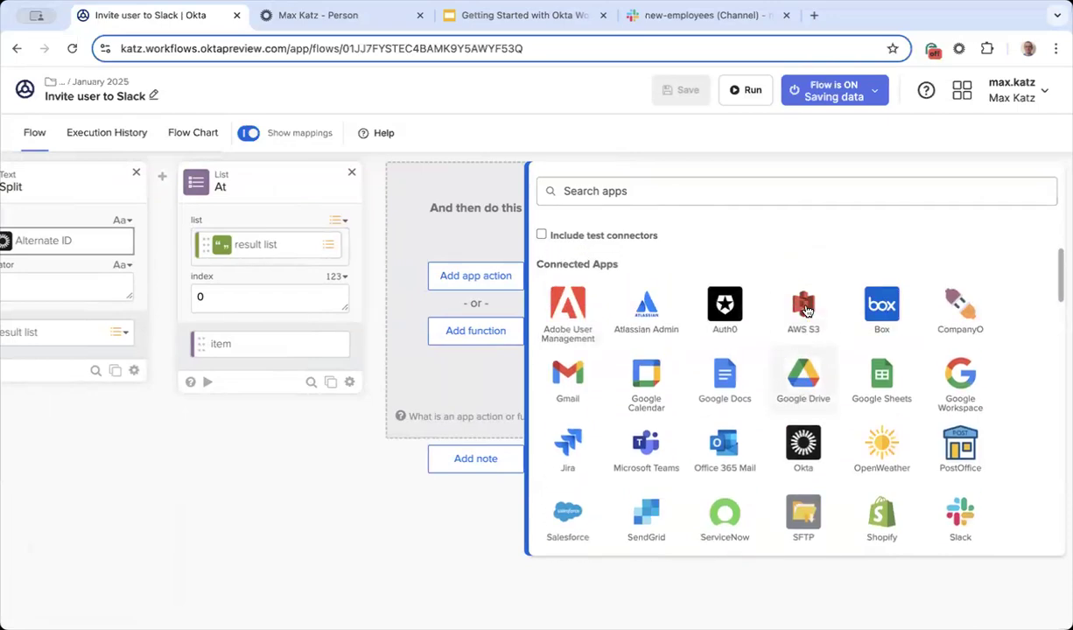
scroll(805, 310, "down", 10)
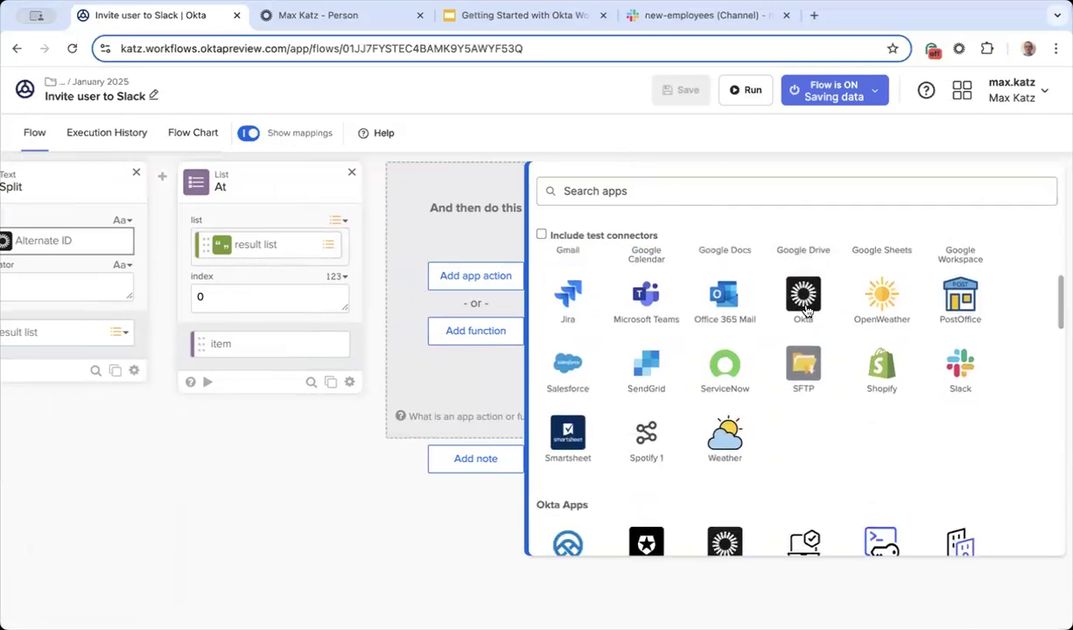
scroll(805, 310, "down", 6)
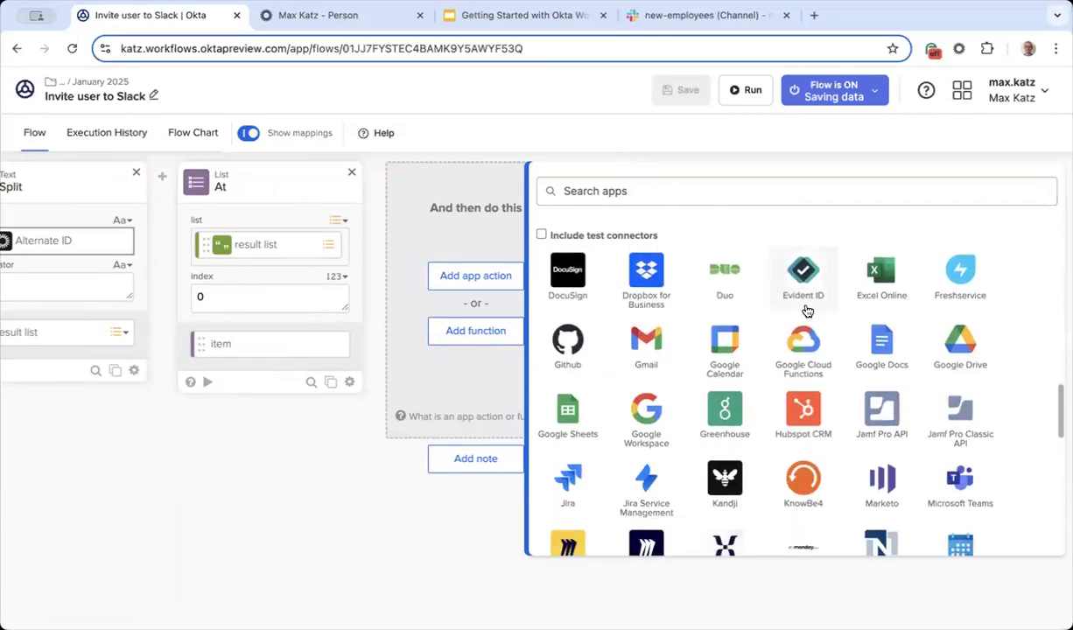
scroll(806, 311, "up", 15)
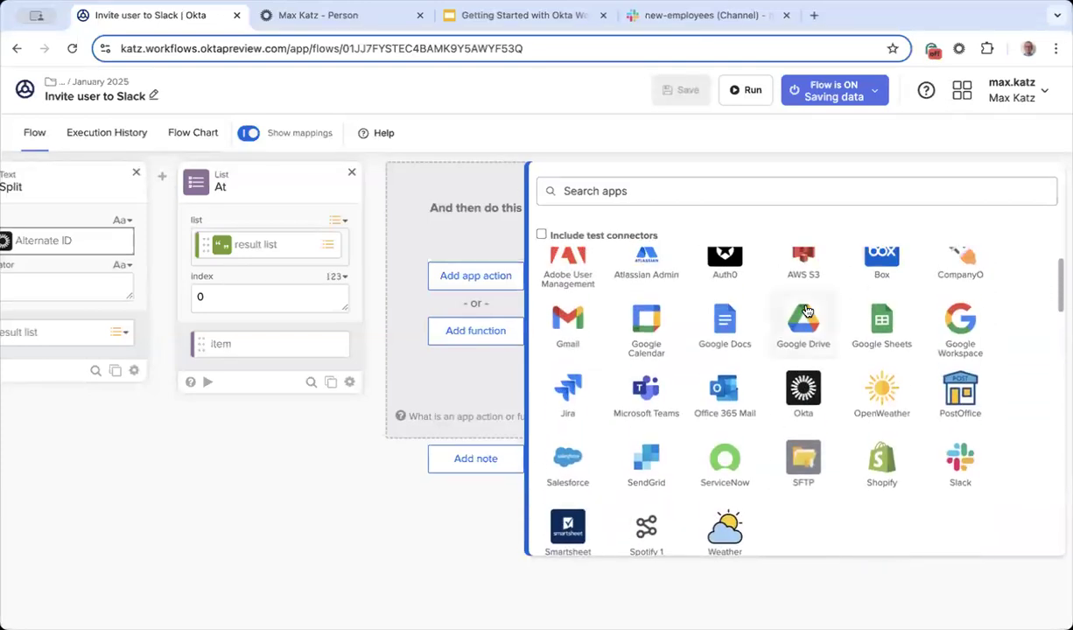
scroll(787, 318, "up", 1)
scroll(787, 318, "up", 1)
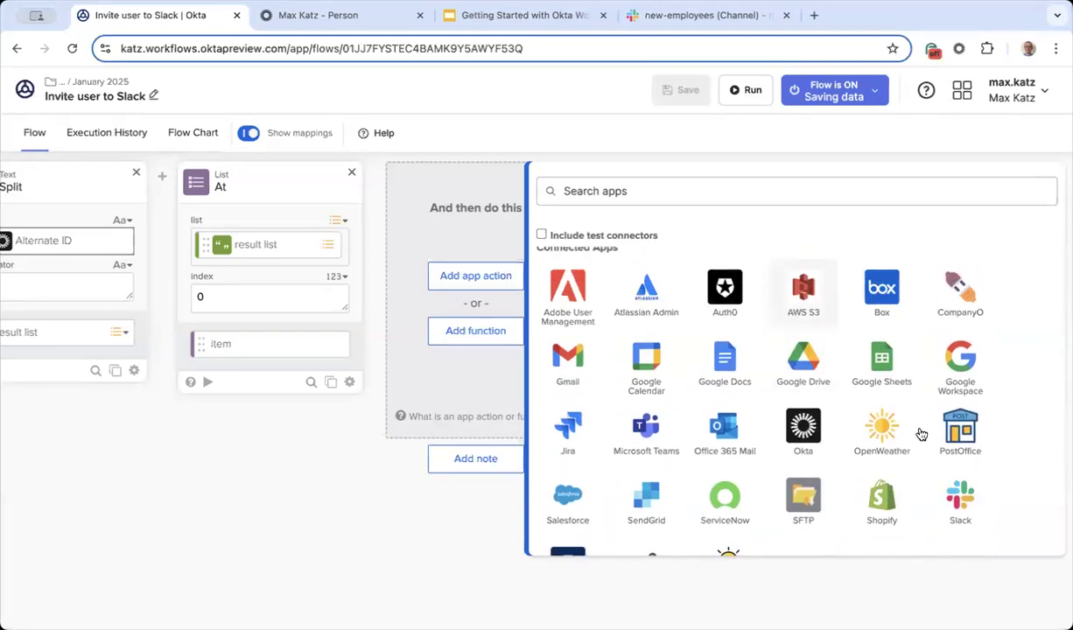
Step: Pick Slack and add its Invite User to Channel action after the At card
left_click(959, 498)
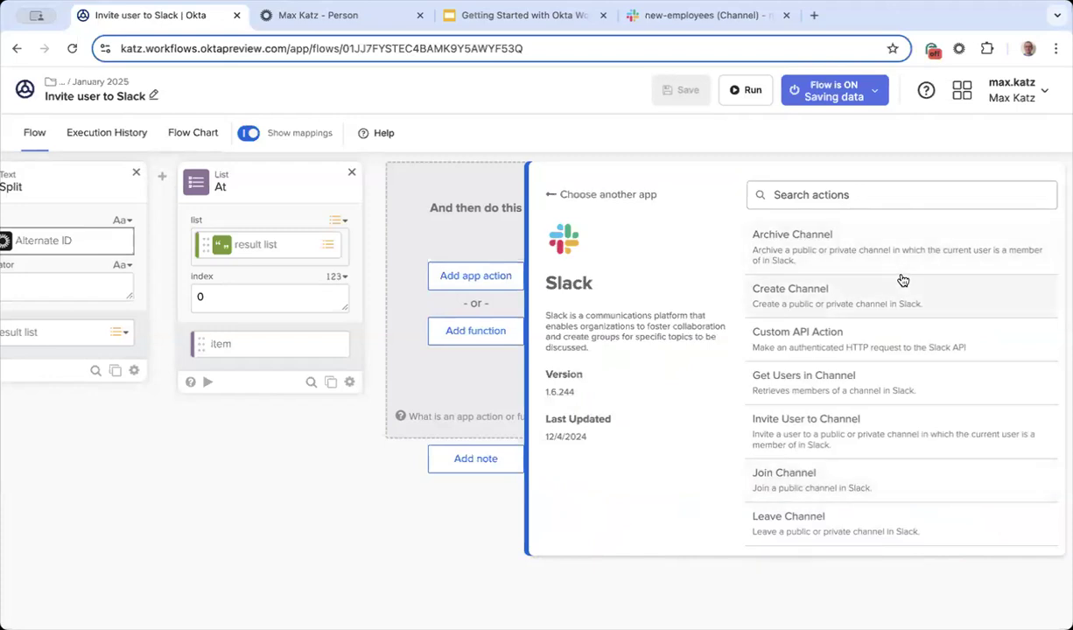
scroll(902, 279, "down", 1)
scroll(902, 280, "down", 1)
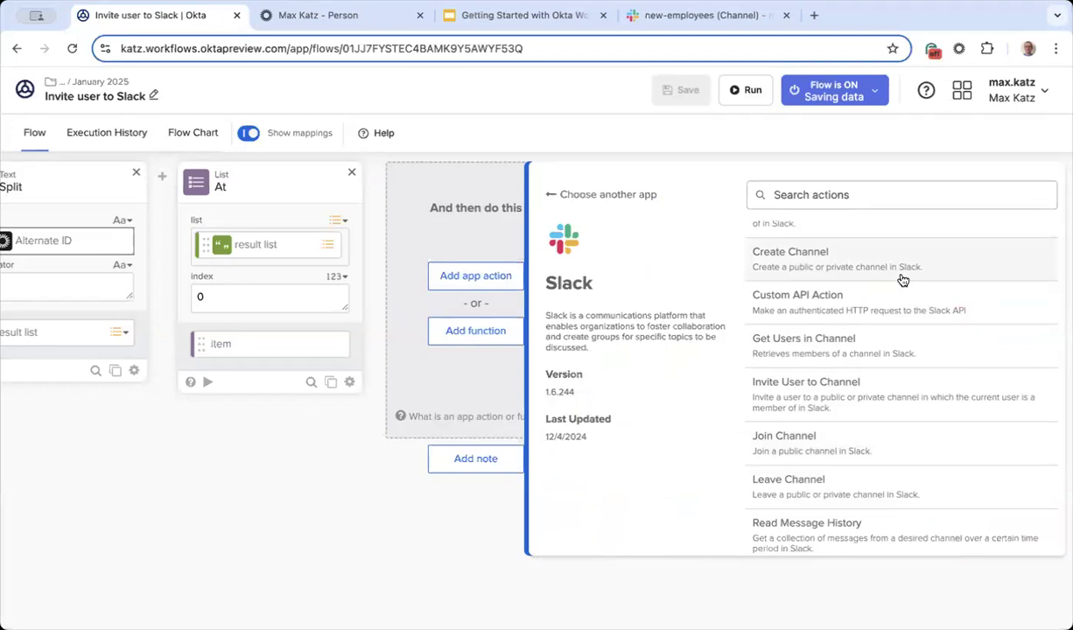
scroll(902, 280, "down", 3)
scroll(902, 279, "up", 2)
scroll(902, 279, "up", 1)
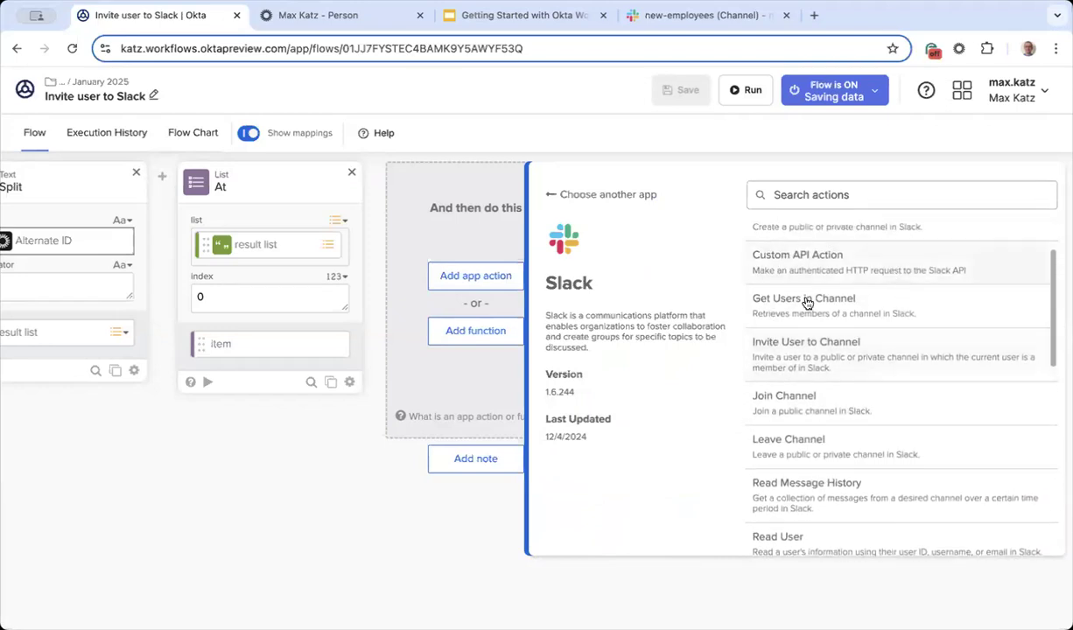
left_click(833, 358)
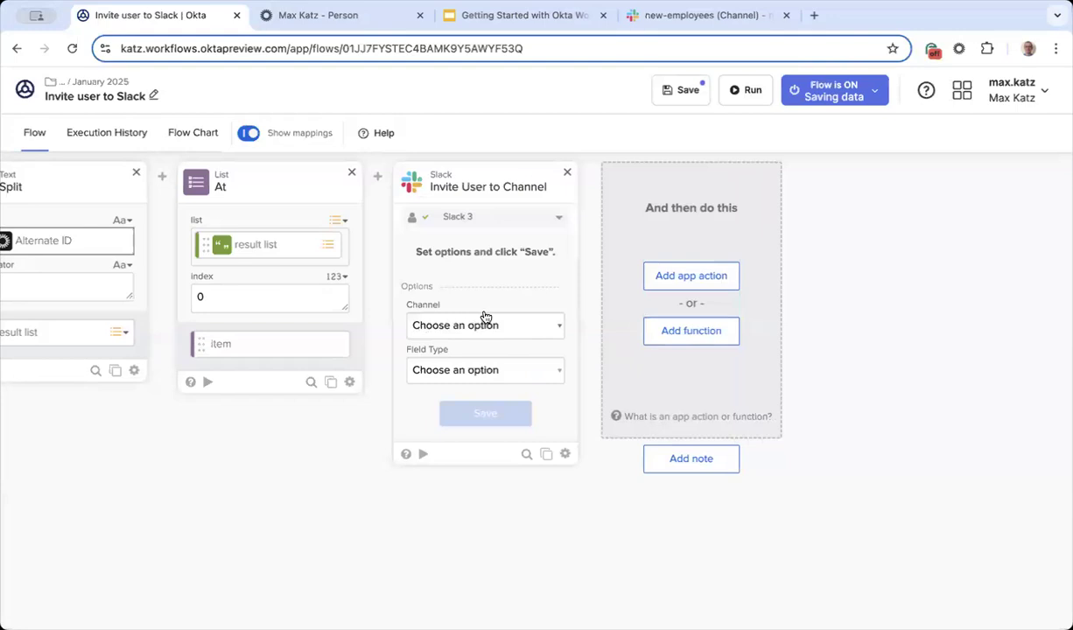
Step: Glance at the Channel list, then open the card's connection choices and pick Slack 3
left_click(524, 332)
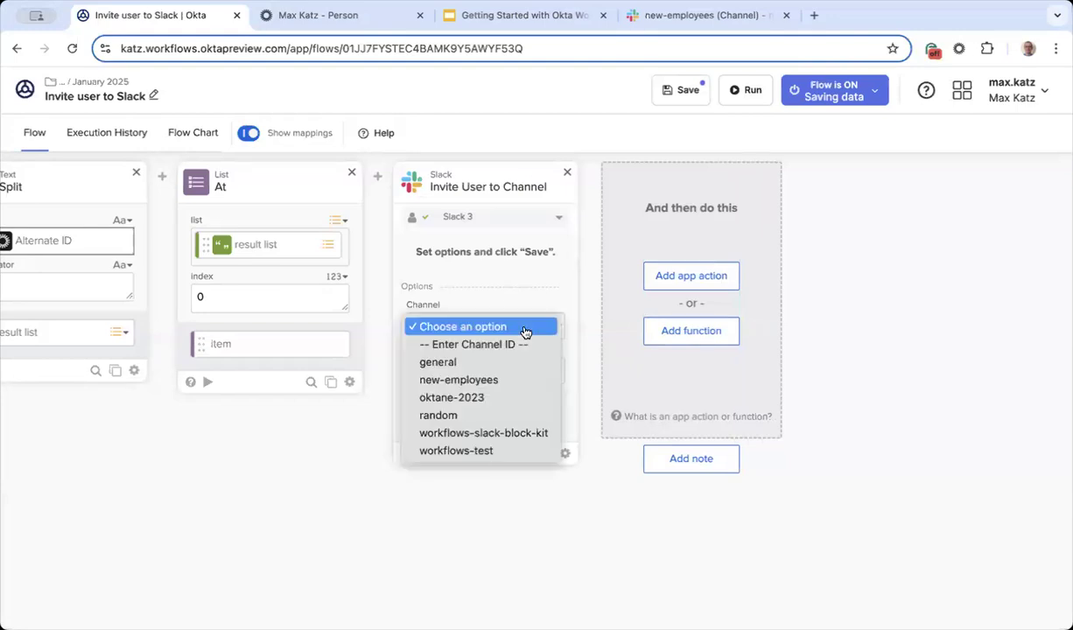
left_click(556, 288)
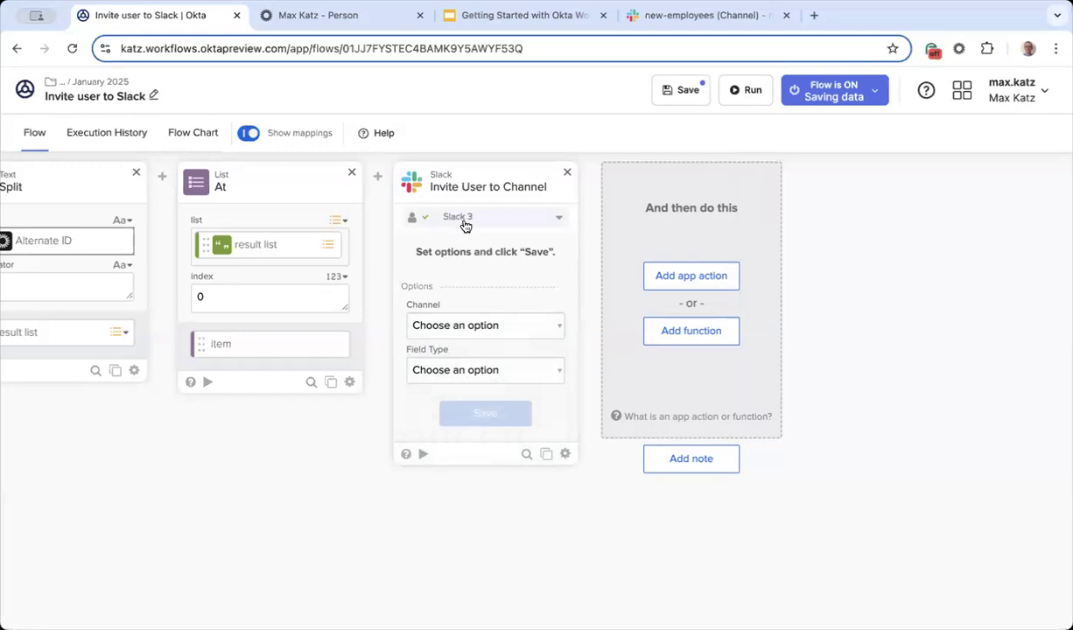
left_click(538, 214)
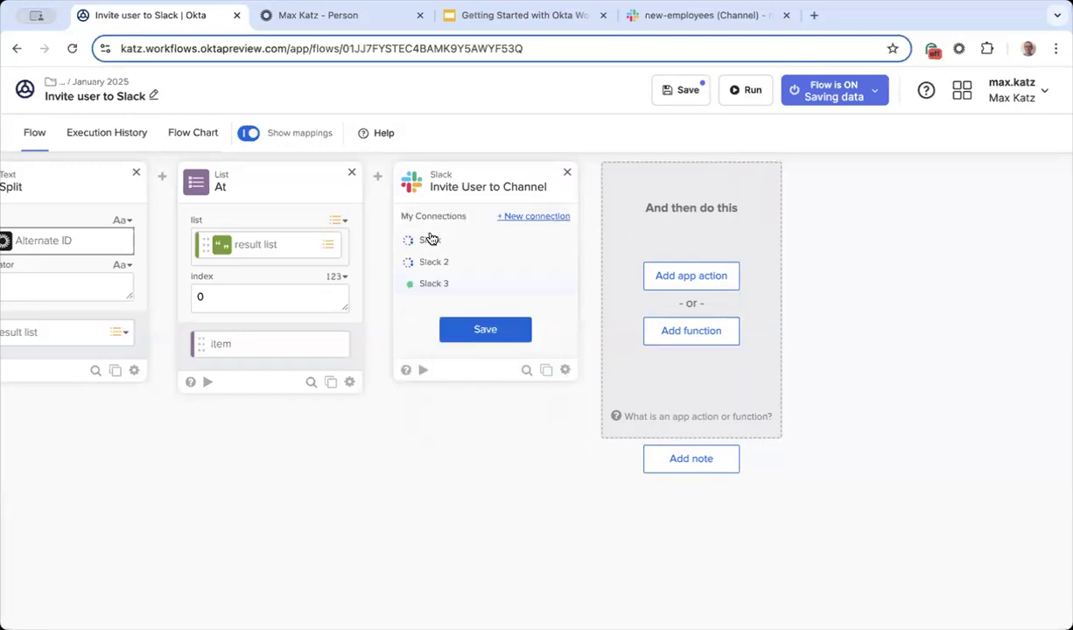
left_click(442, 287)
Step: Create a new Slack connection named 'Slack 4' with description 'Online meetup connectin'
left_click(534, 217)
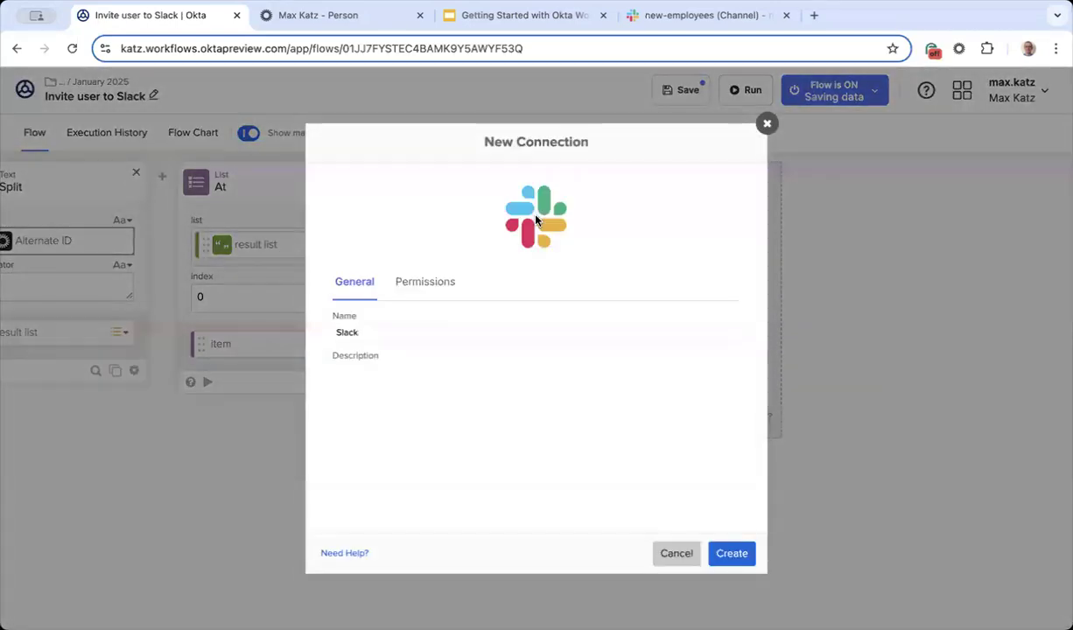
left_click(397, 332)
type("4")
left_click(394, 371)
type("Online meetup co")
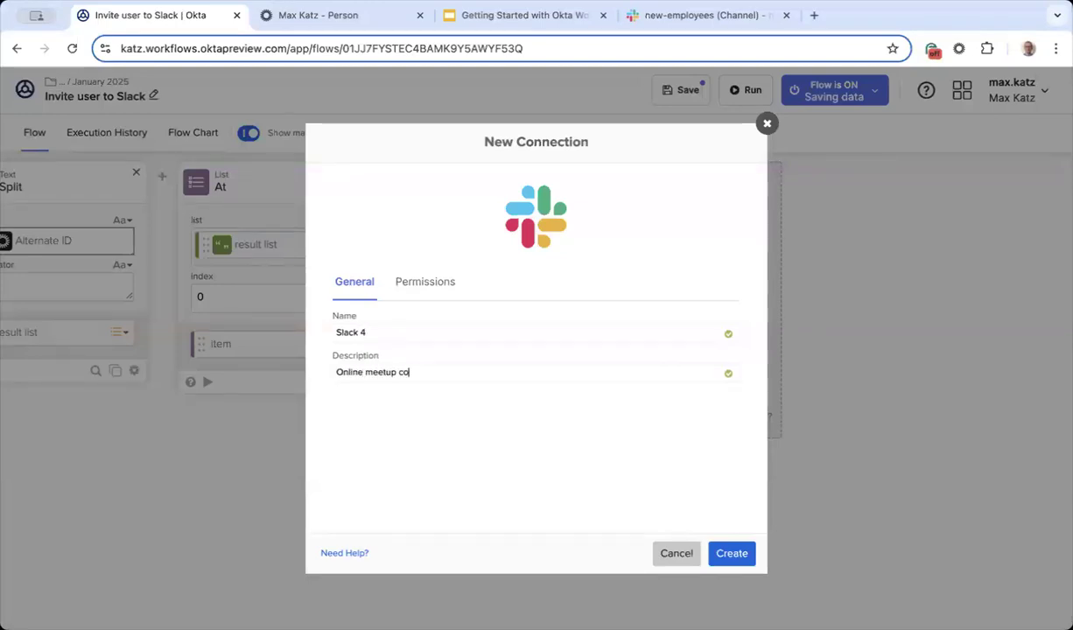
type("nnectin")
left_click(744, 557)
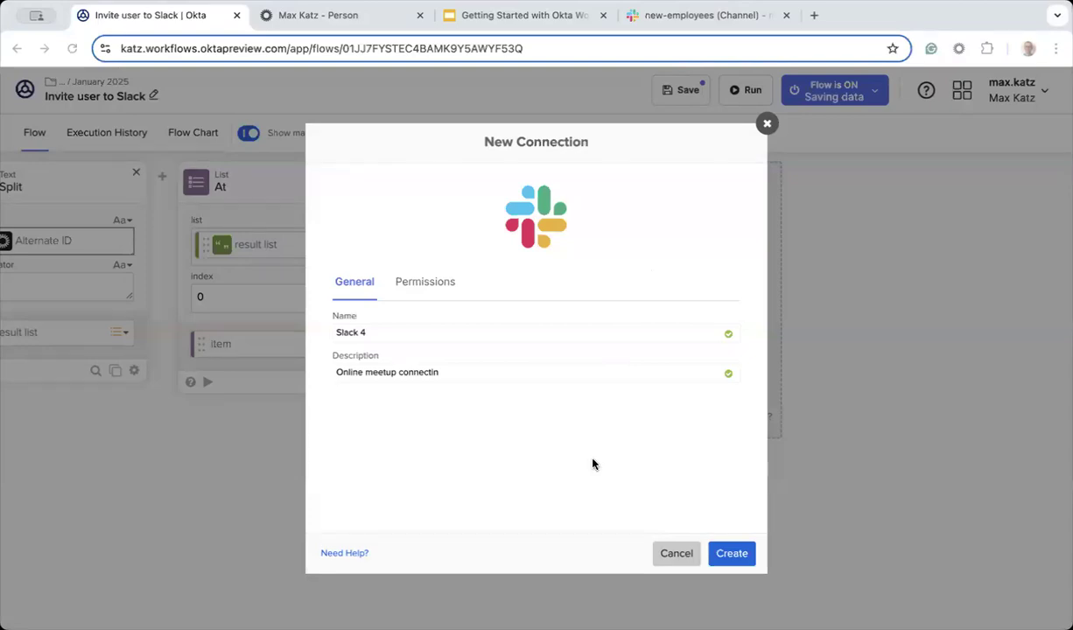
key("Return")
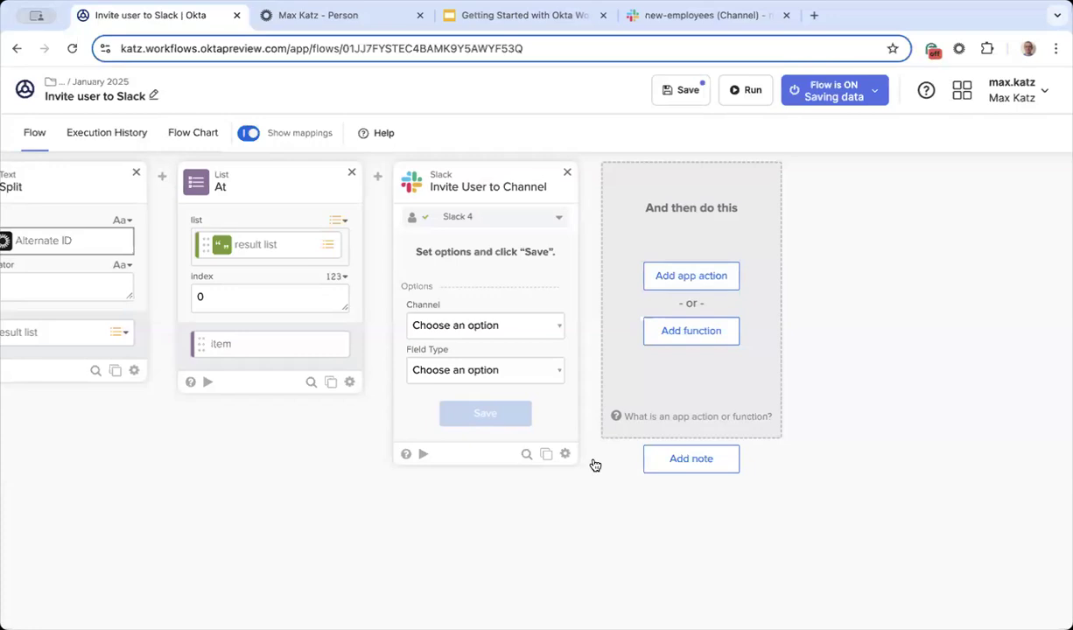
Step: Set the invite card's Channel to new-employees and Field Type to Username, and save
left_click(517, 336)
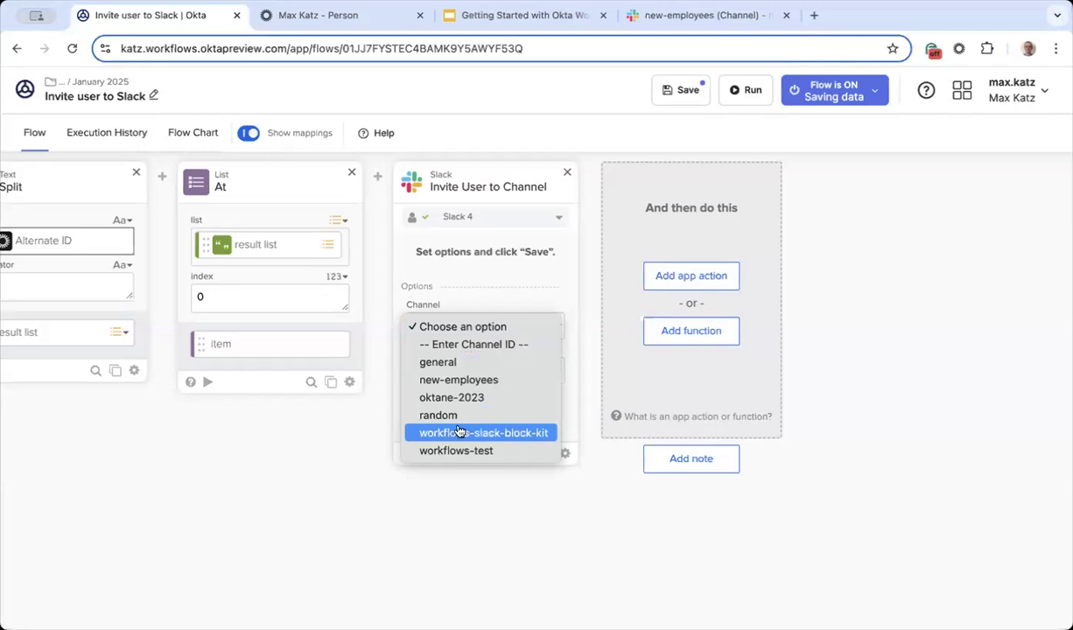
left_click(491, 380)
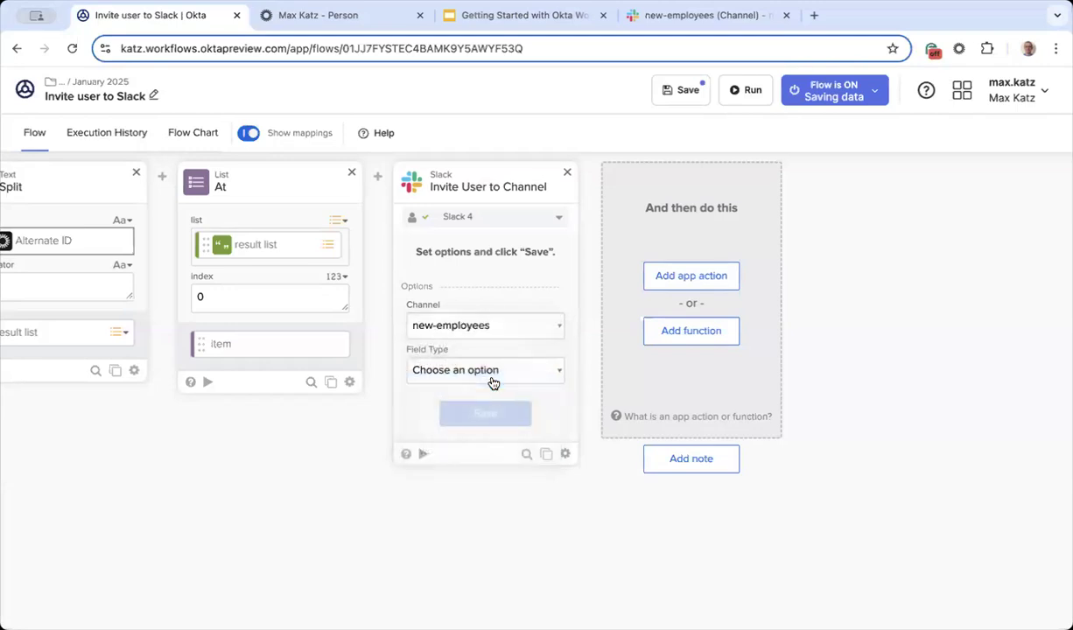
left_click(485, 372)
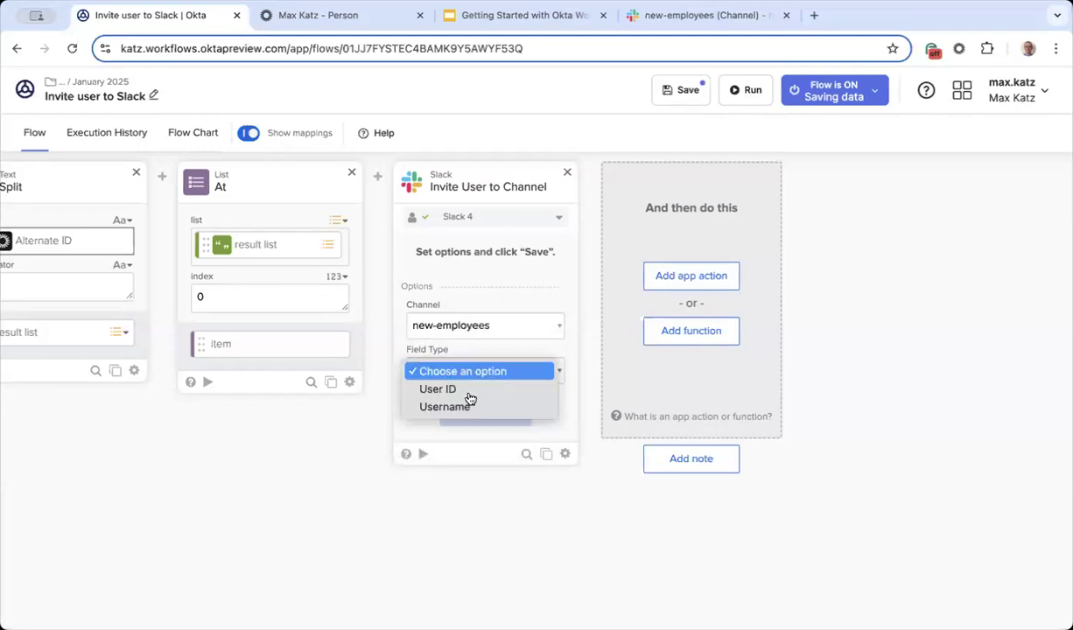
left_click(478, 408)
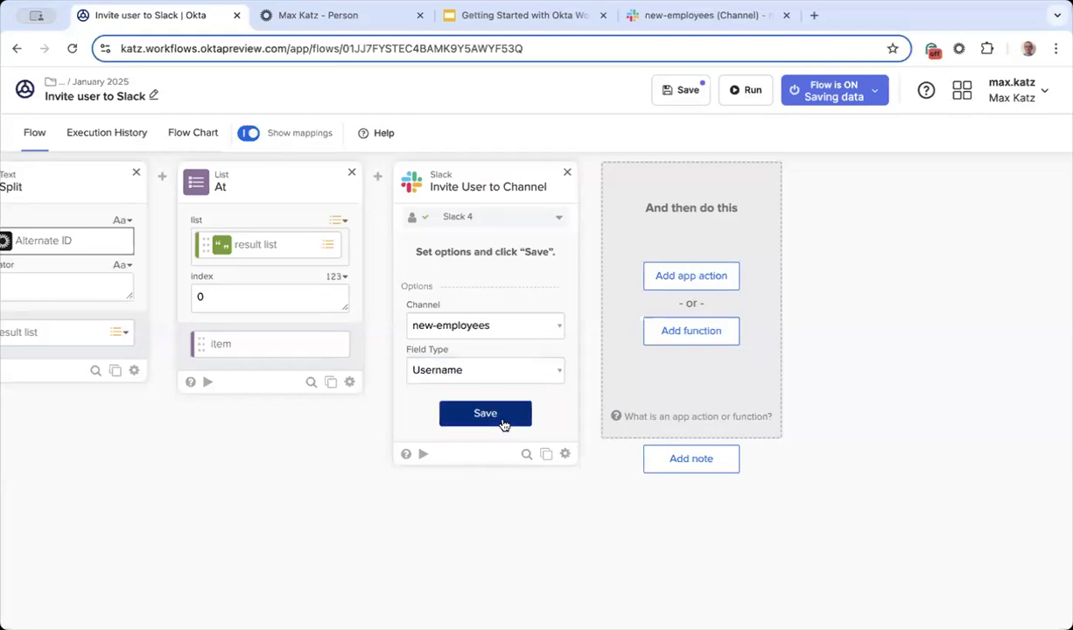
left_click(503, 424)
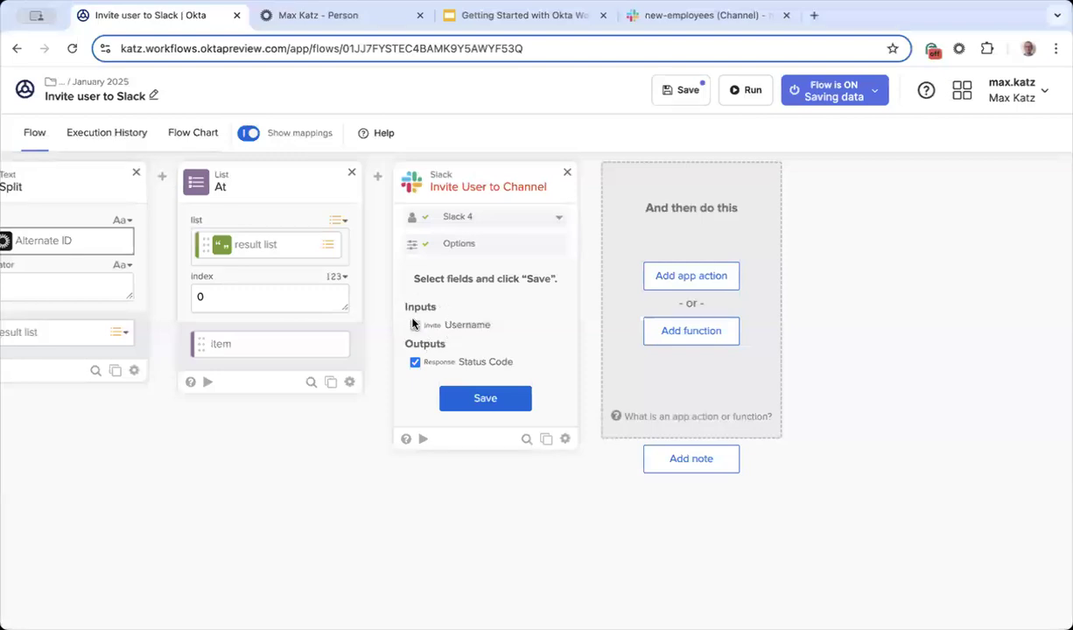
Step: Keep Status Code checked as the card's output, save it, and start a test run
left_click(416, 363)
left_click(415, 363)
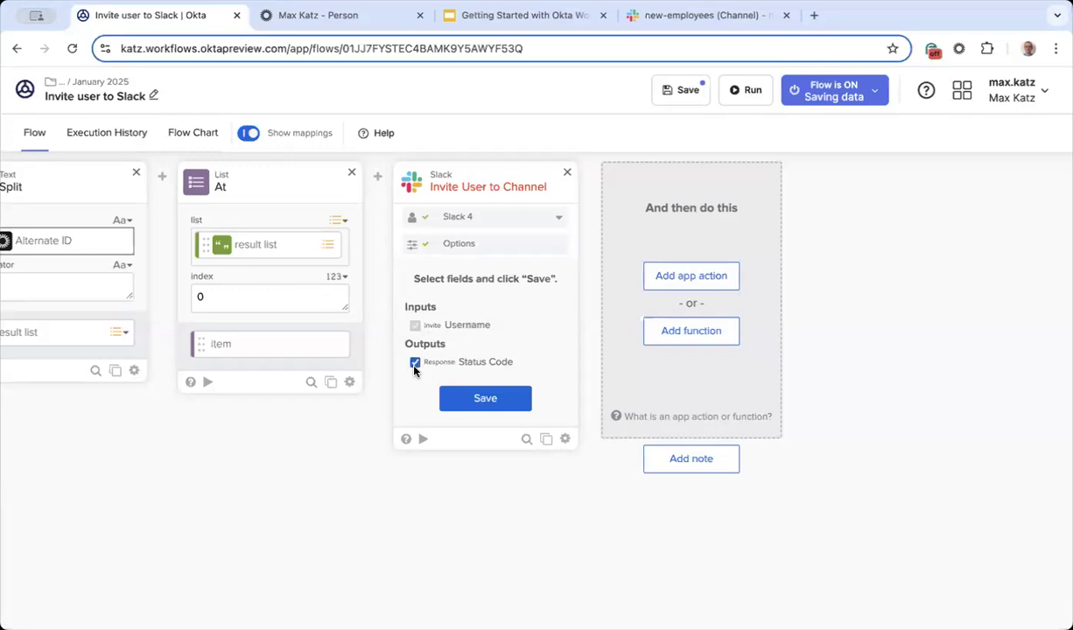
left_click(489, 398)
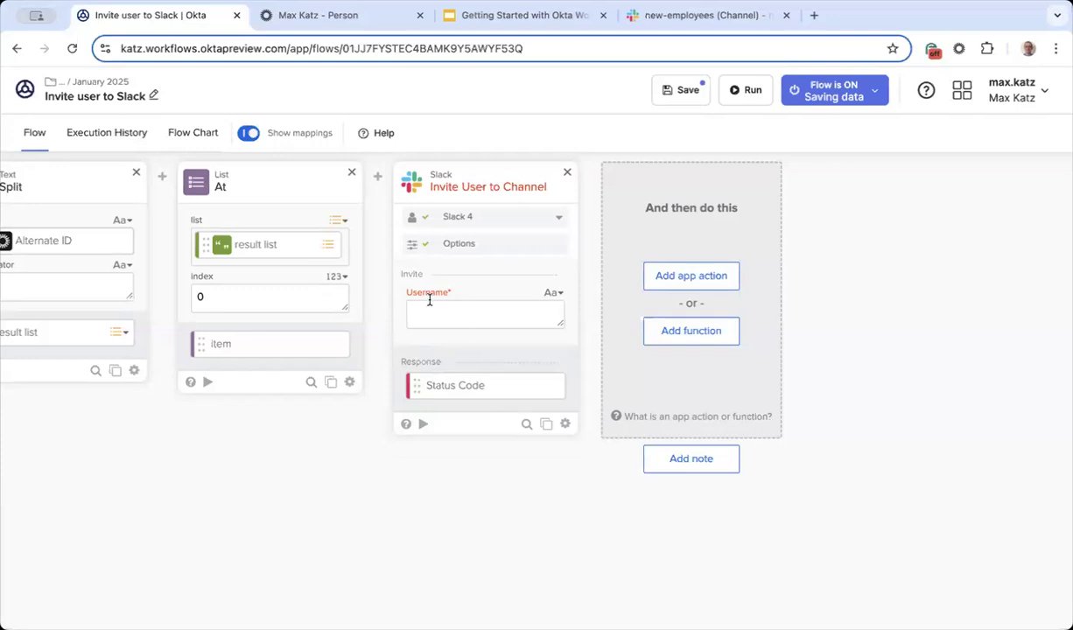
left_click(421, 424)
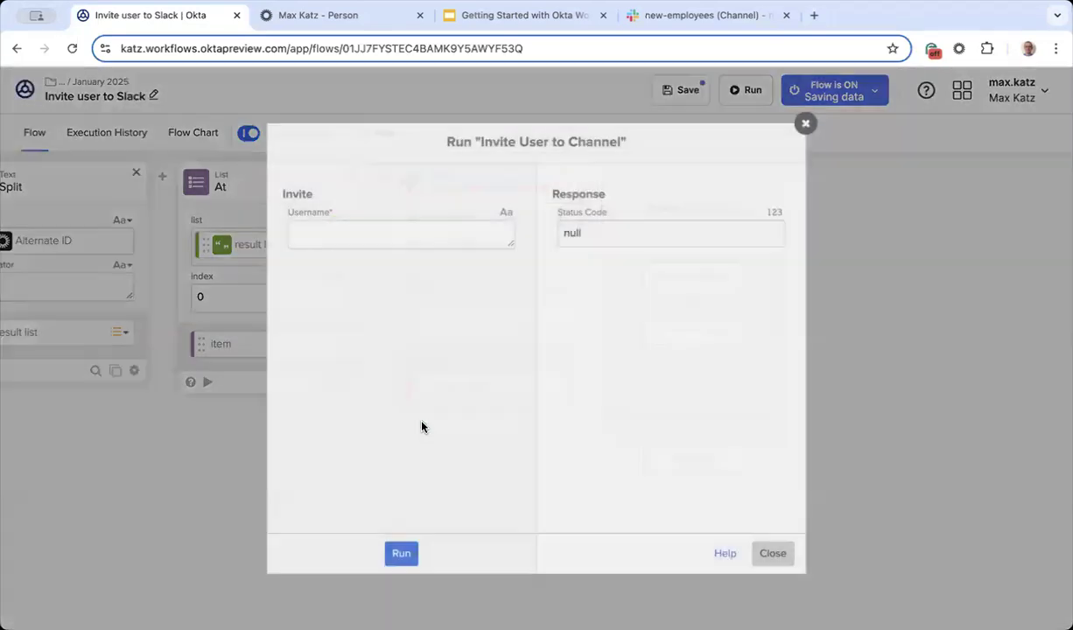
Step: Test-run the invite card with a sample username, getting Status Code 200, then close the window
left_click(436, 232)
type("kate")
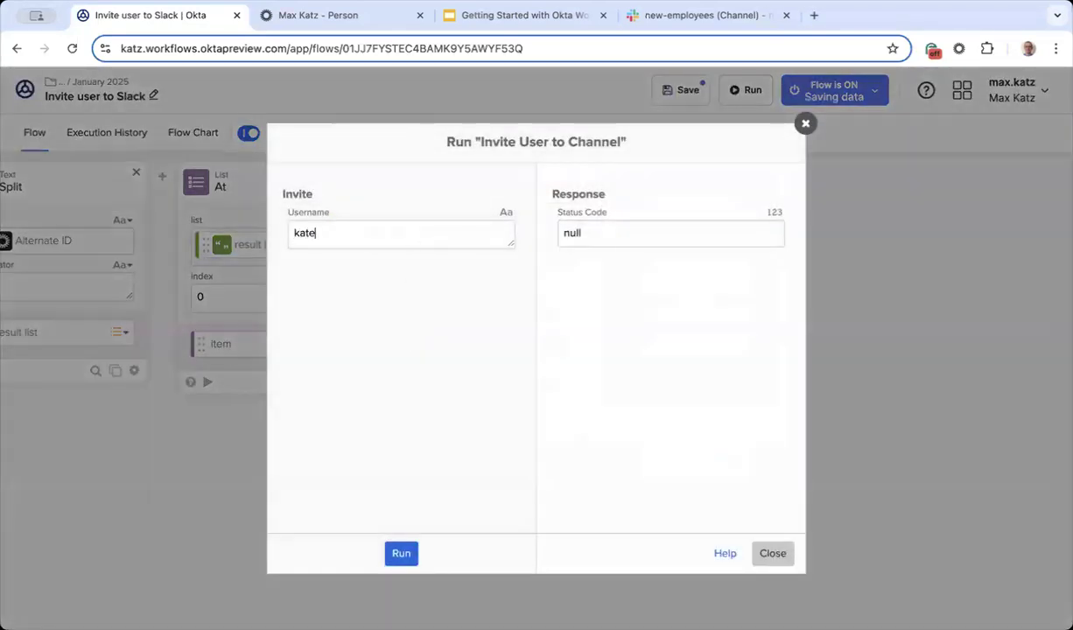
left_click(400, 553)
left_click(771, 553)
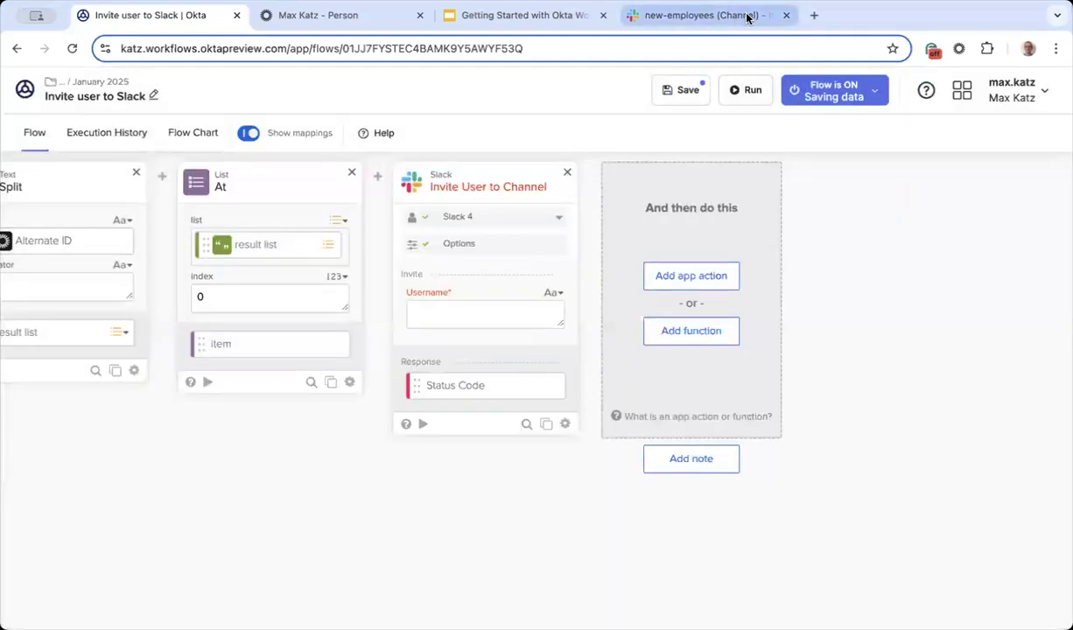
Step: Check the Slack new-employees channel for the test user and dismiss the message-deletion notice
left_click(746, 17)
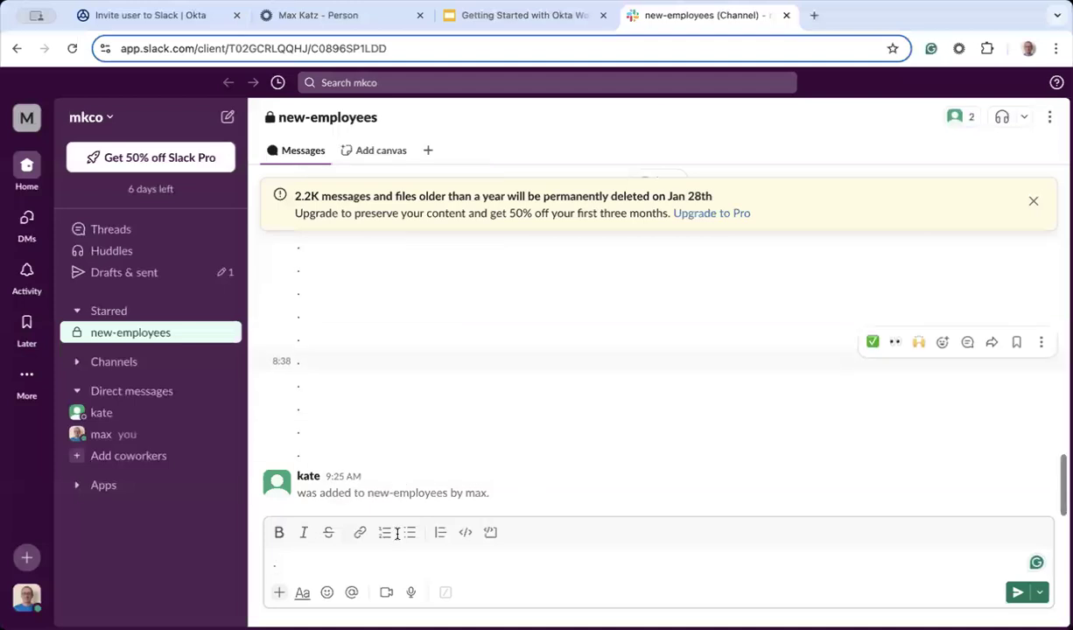
mouse_move(308, 477)
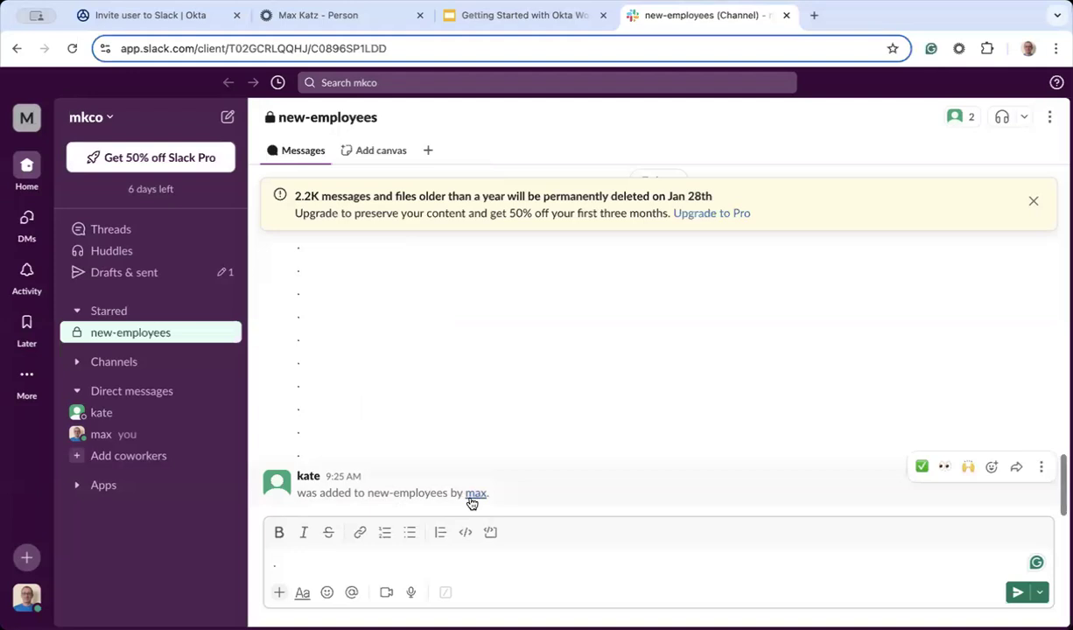
mouse_move(471, 503)
left_click(1033, 200)
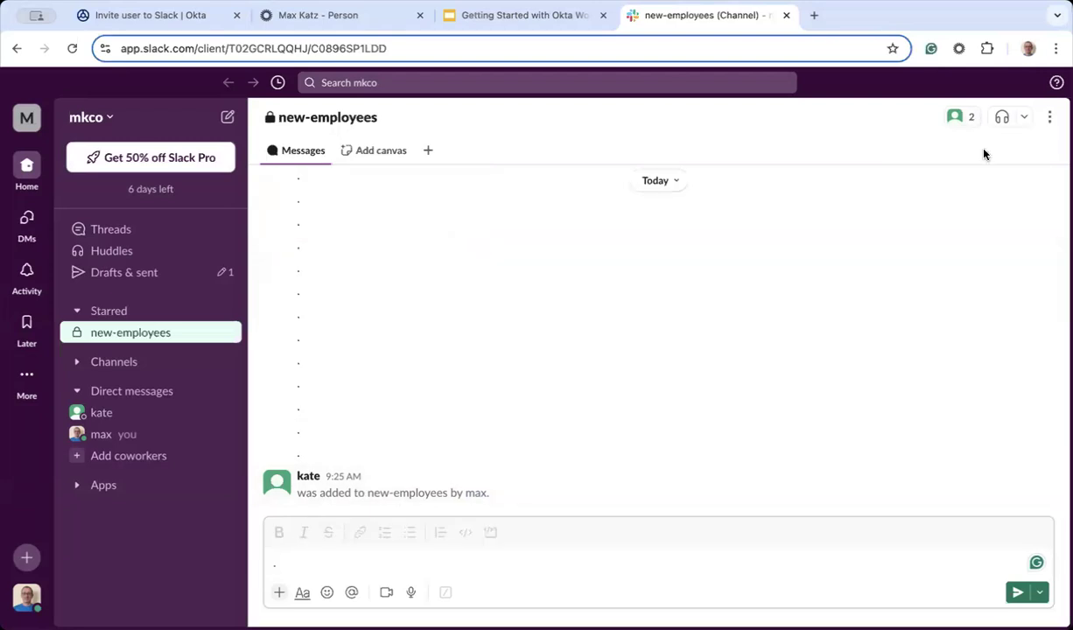
Step: Remove the test user from new-employees via the member list, then return to the flow
left_click(962, 117)
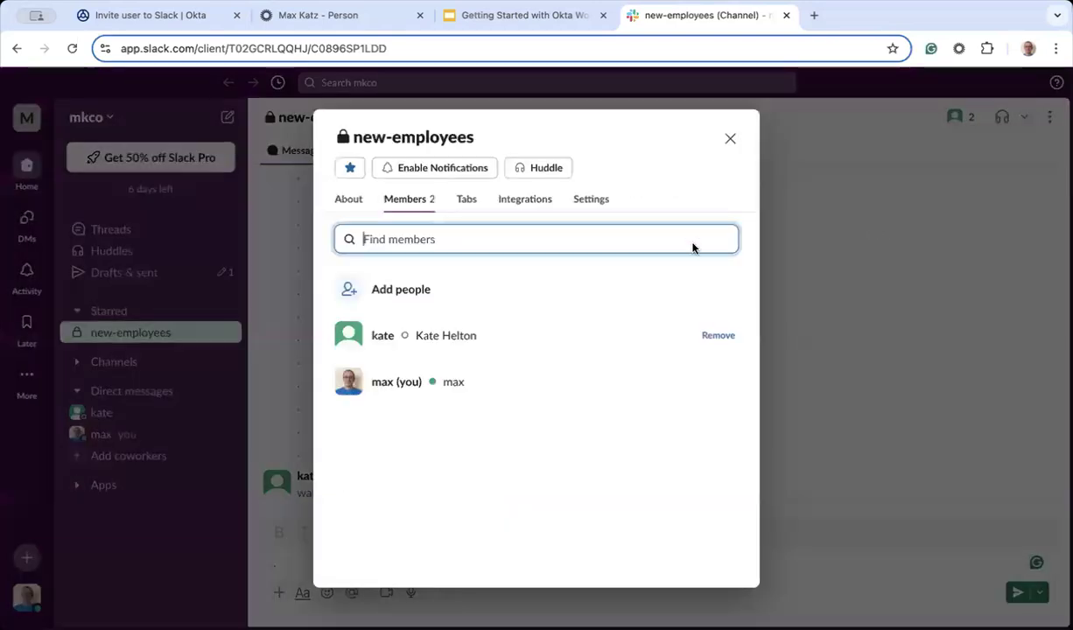
left_click(713, 341)
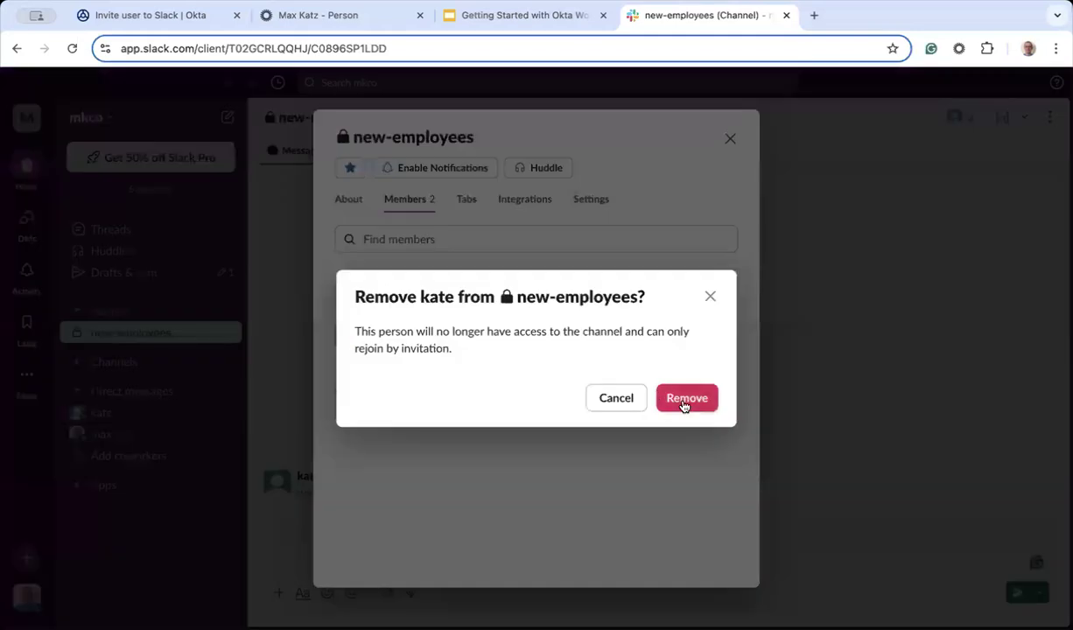
left_click(695, 399)
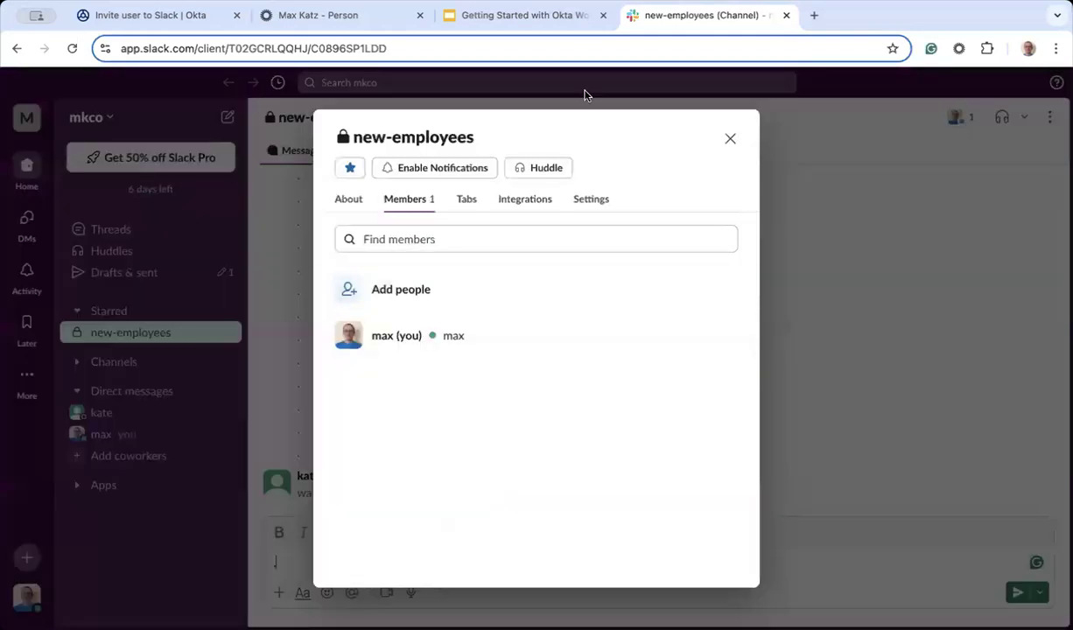
left_click(213, 18)
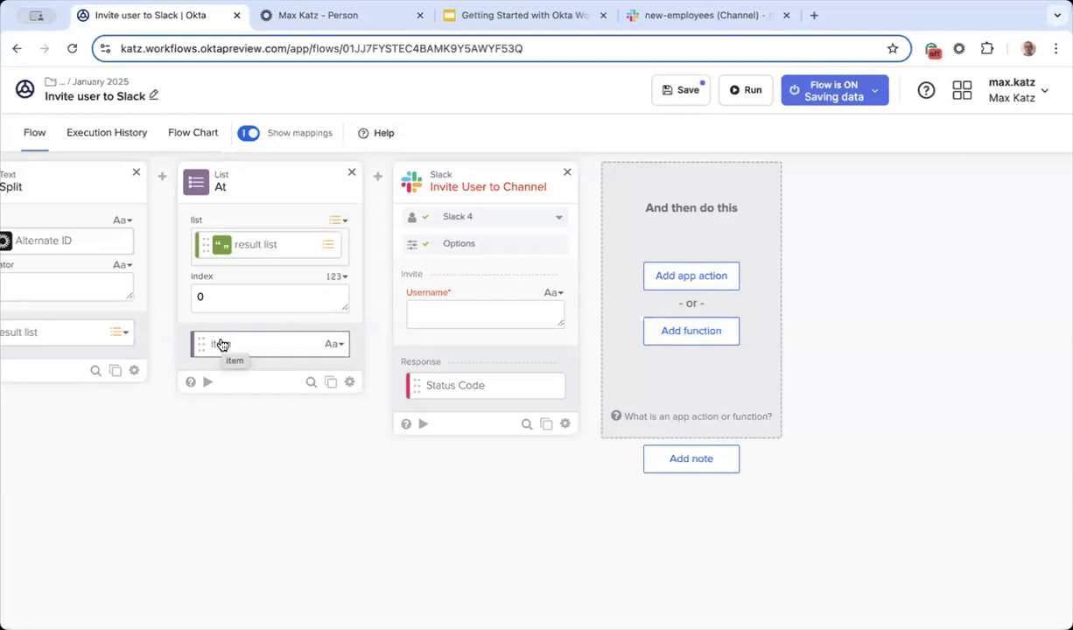
Step: Rename the At card's item output field to 'name'
left_click(340, 347)
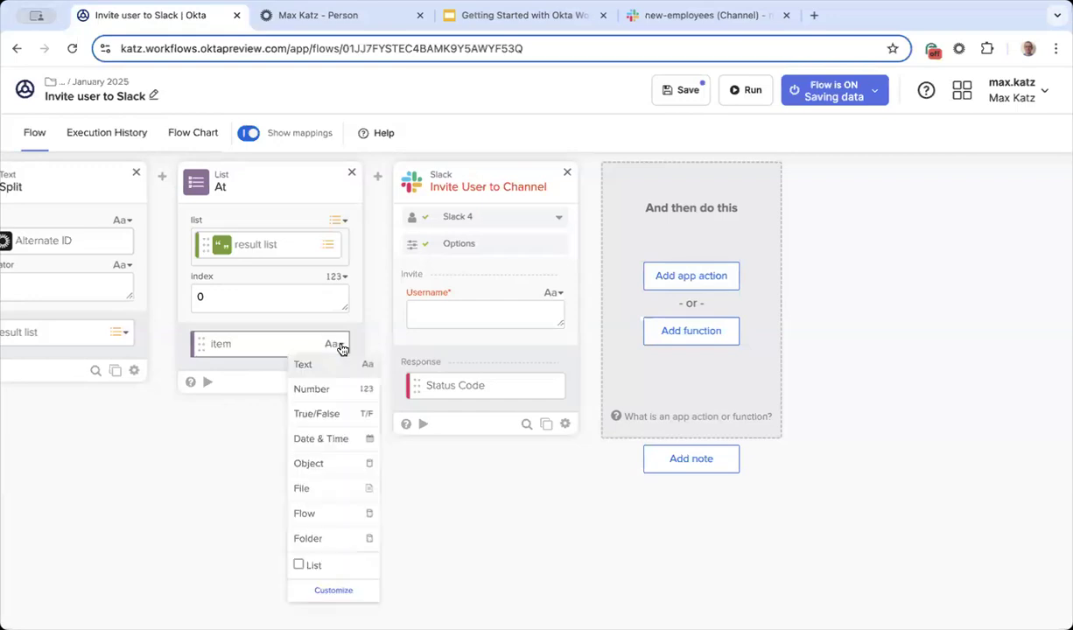
left_click(341, 588)
double_click(516, 186)
type("name")
left_click(658, 553)
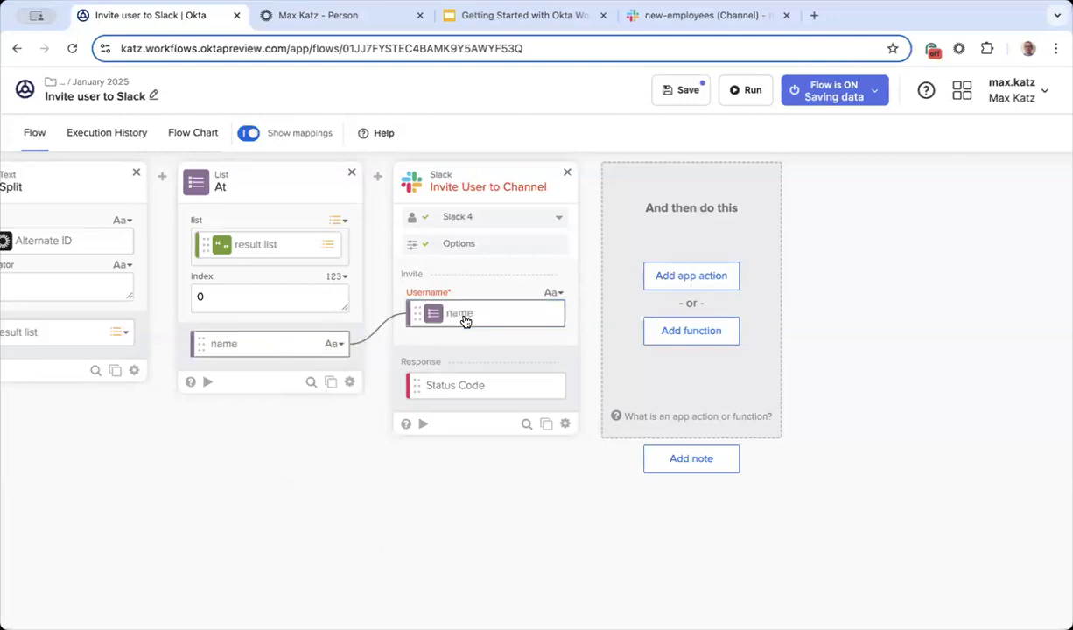
Step: Map the 'name' output into the Slack invite's Username field and save the flow
left_click_drag(464, 321, 465, 321)
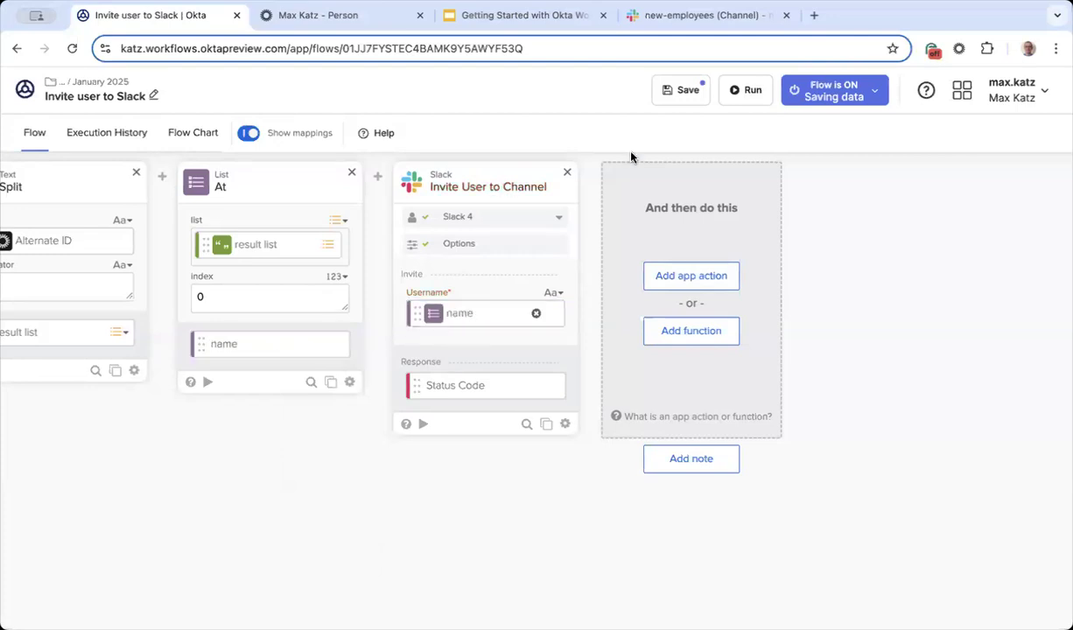
left_click(688, 90)
scroll(564, 497, "left", 2)
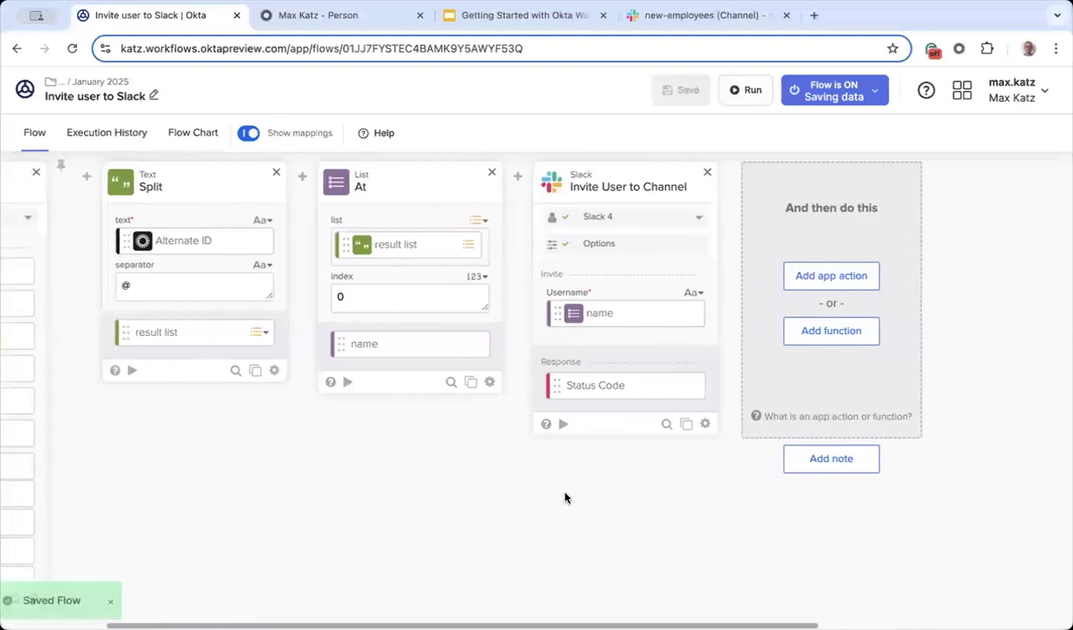
Step: Deactivate and reactivate the test user in Admin Console, then view the flow's execution history
left_click(303, 16)
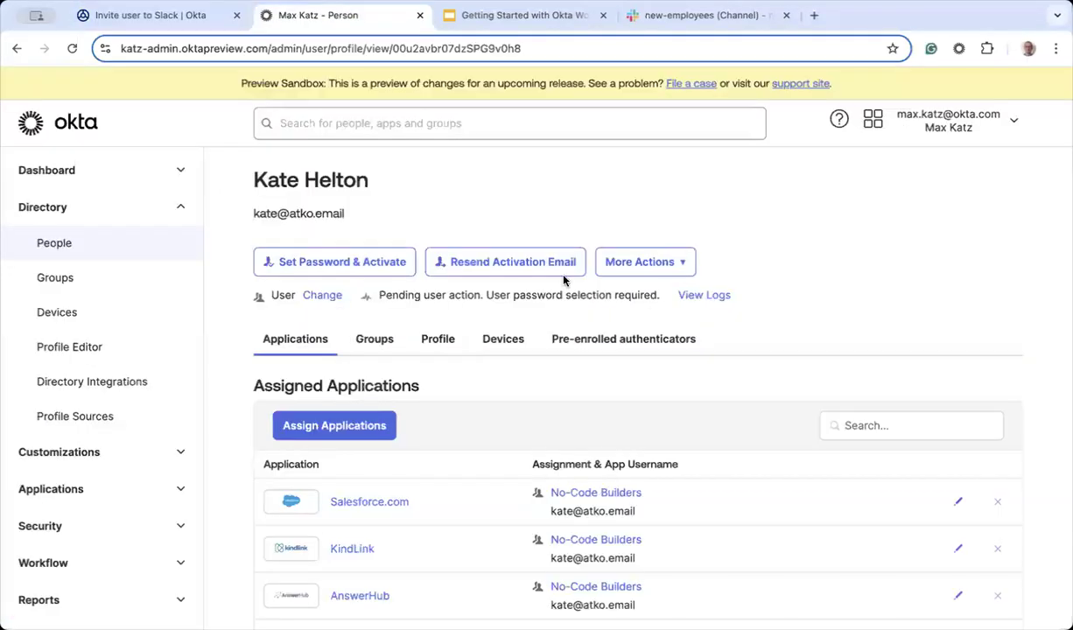
left_click(645, 262)
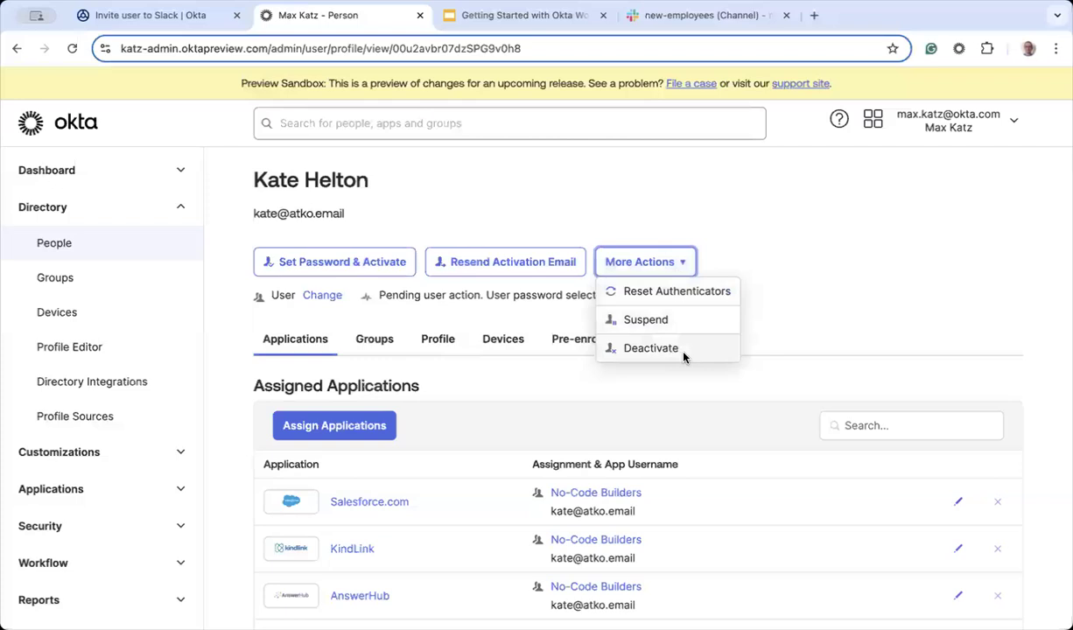
left_click(673, 351)
left_click(663, 426)
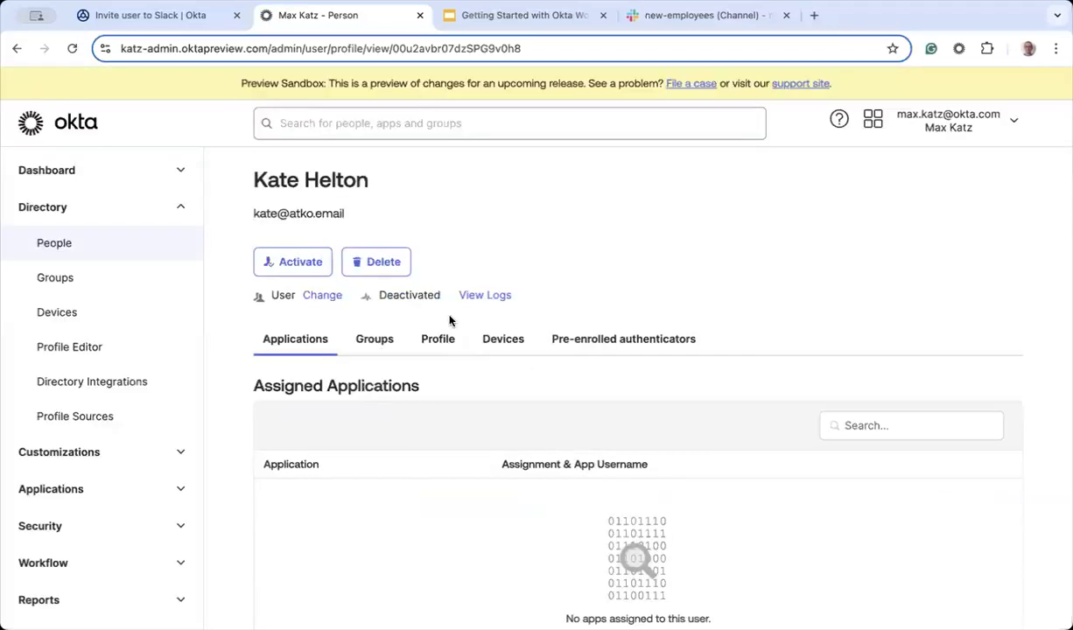
left_click(300, 265)
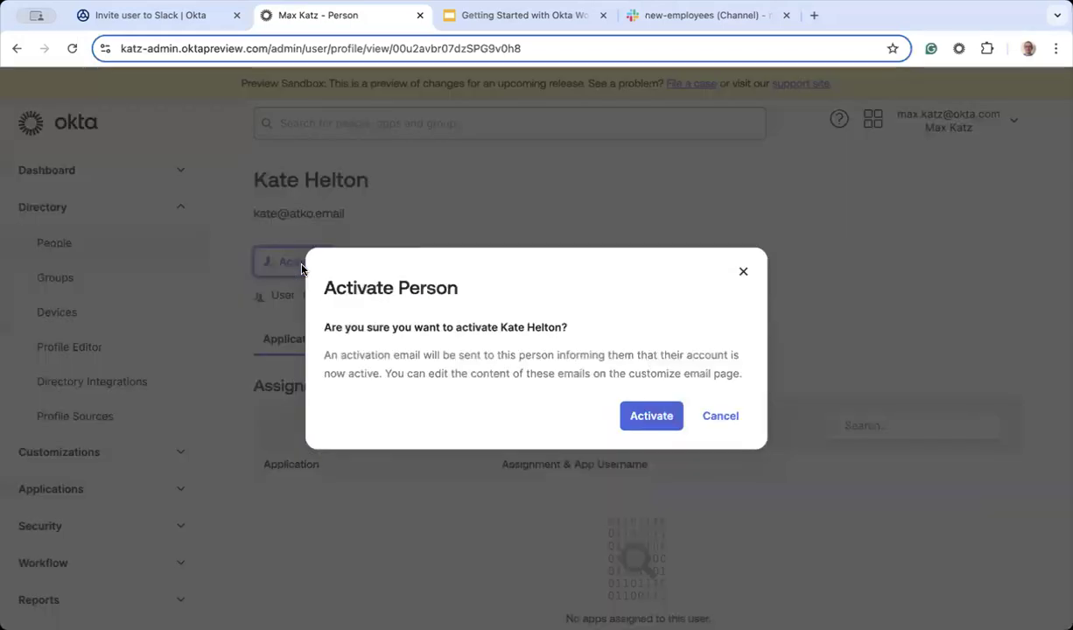
left_click(663, 425)
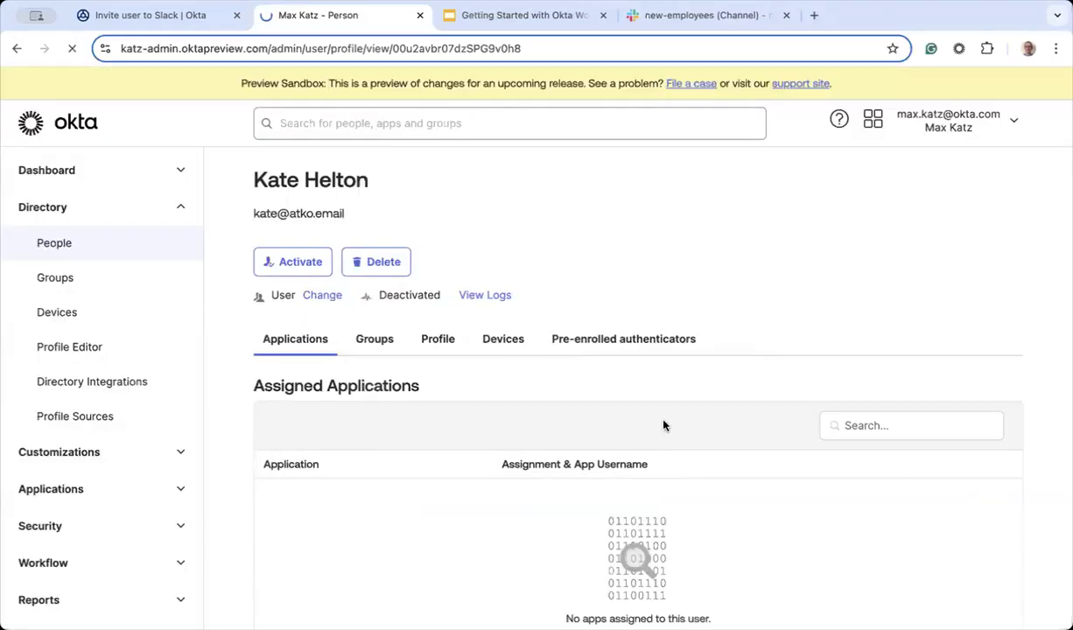
left_click(160, 14)
left_click(91, 133)
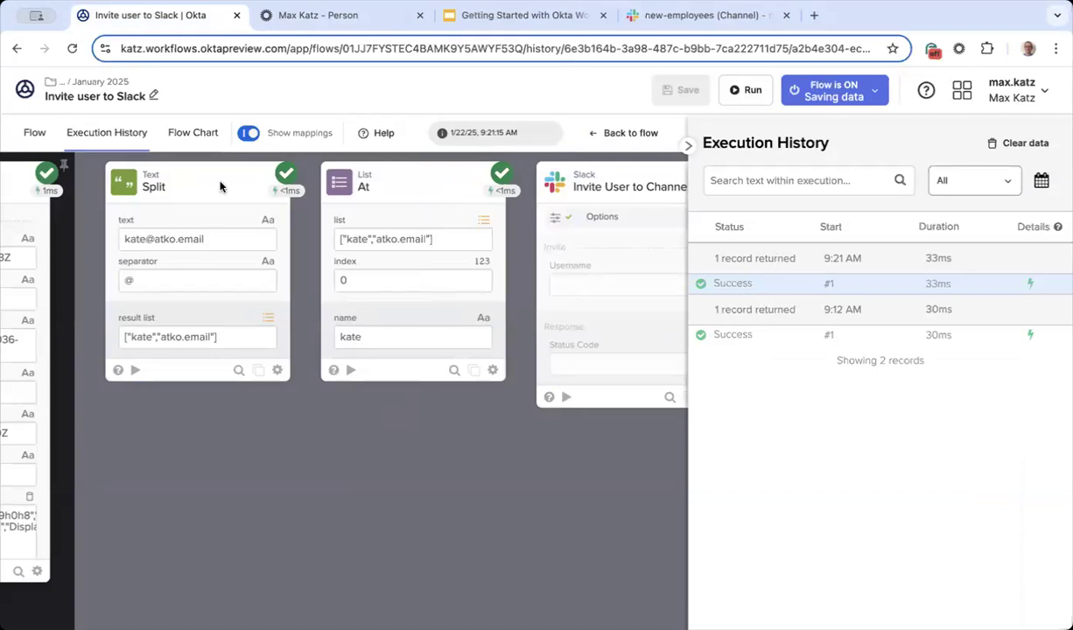
Step: Reload the execution history and review the 9:27 AM run, where the invite returned Status Code 200
left_click(33, 134)
left_click(110, 136)
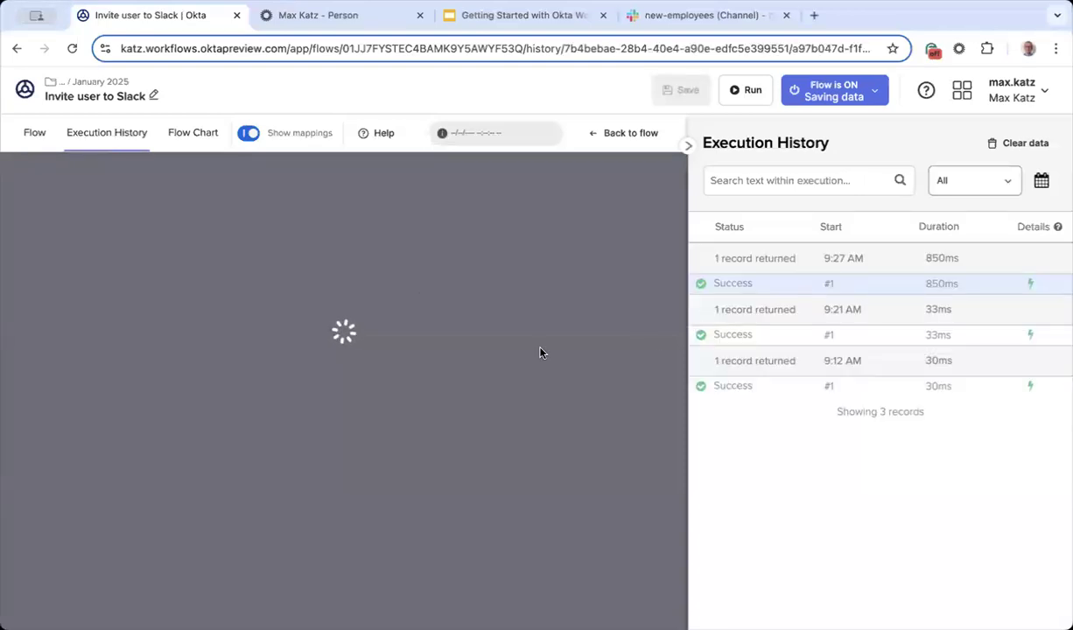
scroll(343, 453, "left", 2)
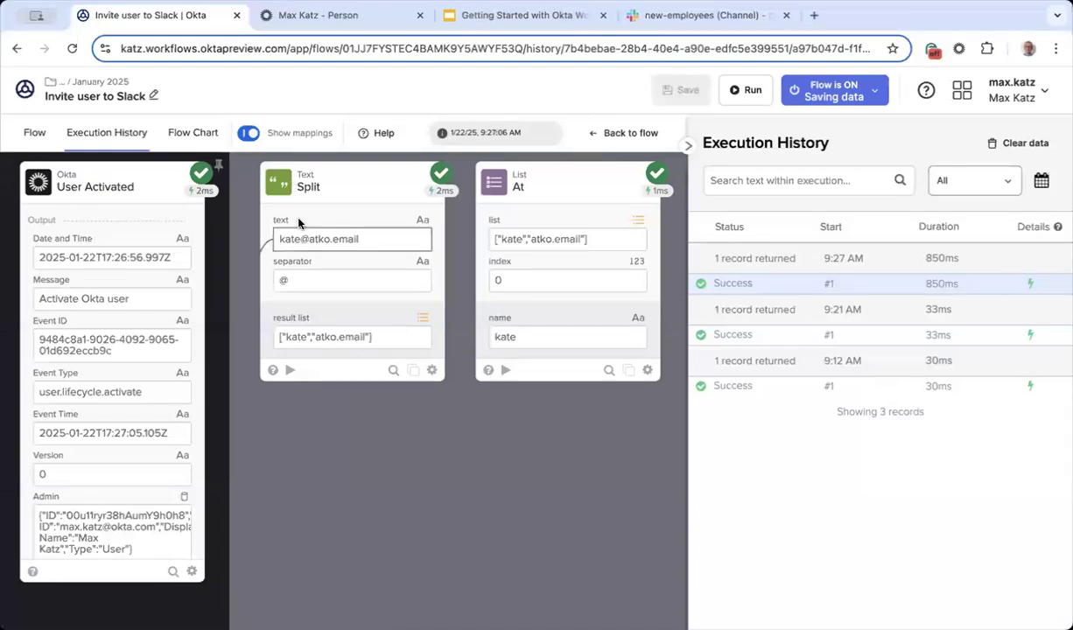
scroll(310, 515, "right", 2)
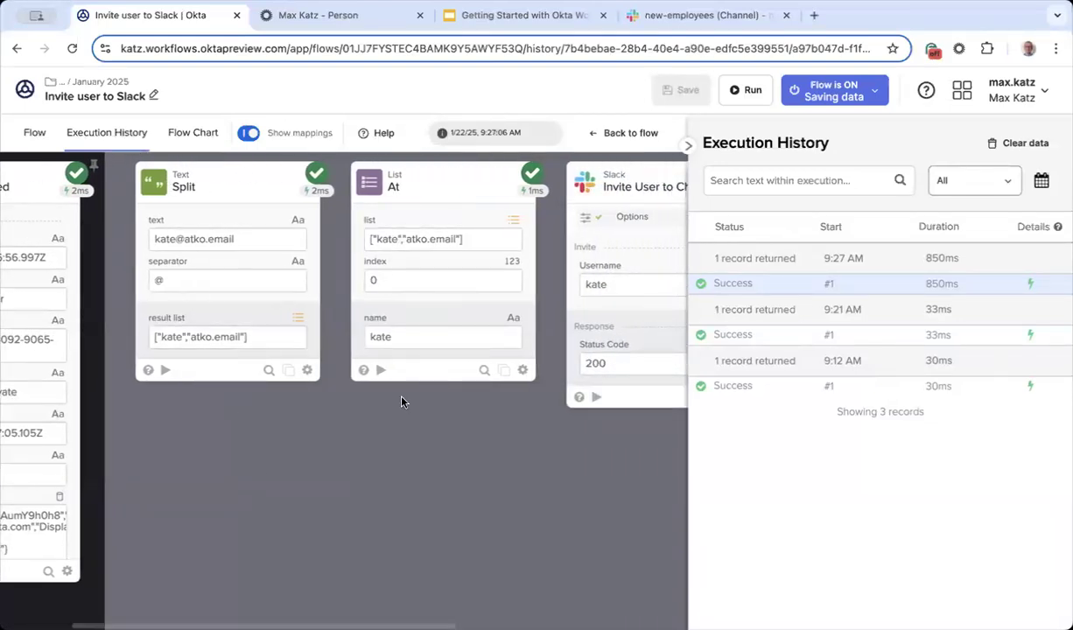
scroll(416, 425, "right", 2)
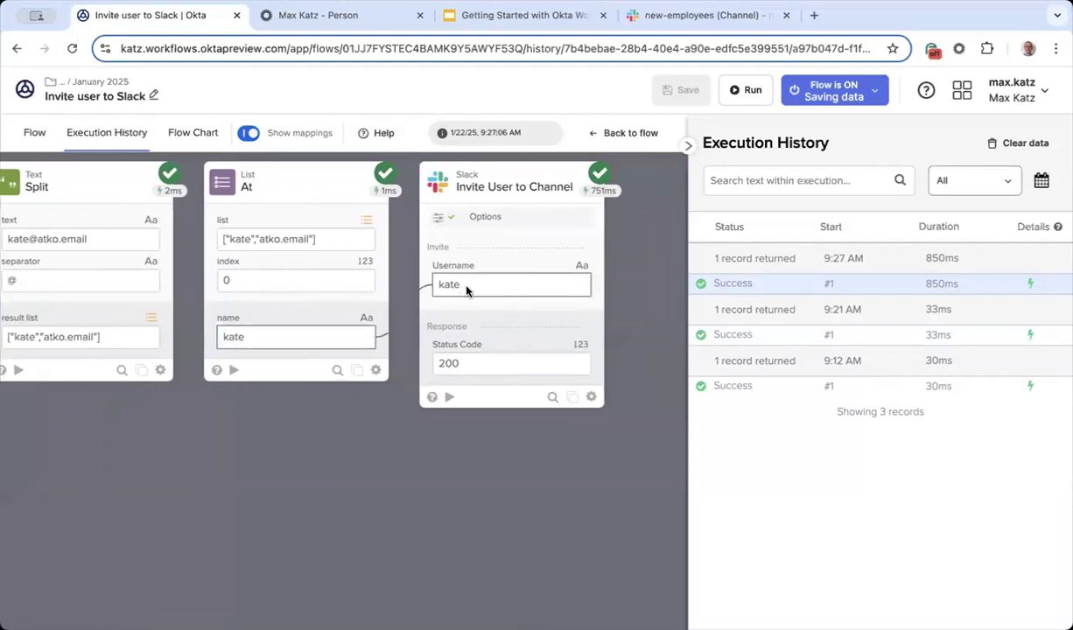
left_click(729, 18)
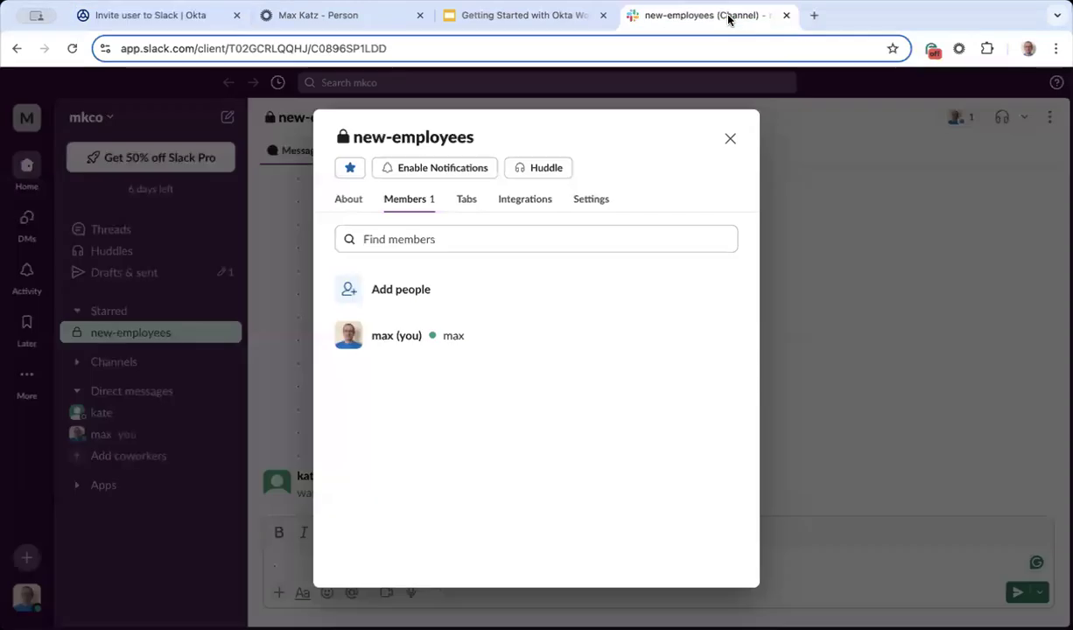
Step: Close the members list and post several '.' placeholder messages in new-employees
left_click(730, 139)
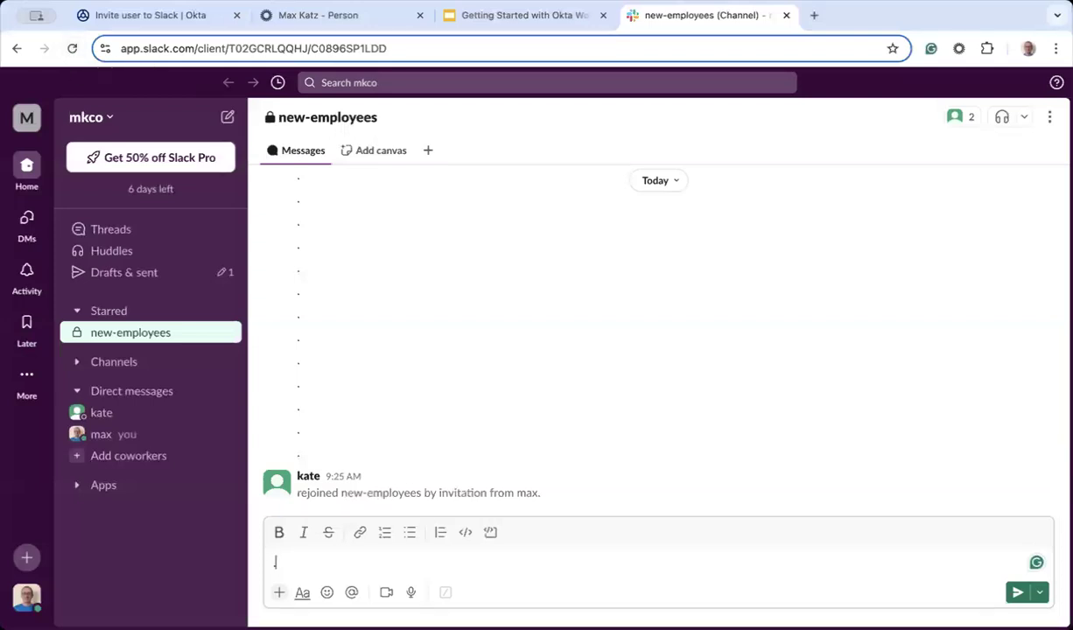
key("Return")
type(".")
key("Return")
type(".")
key("Return")
type(".")
key("Return")
type(".")
key("Return")
type(".")
key("Return")
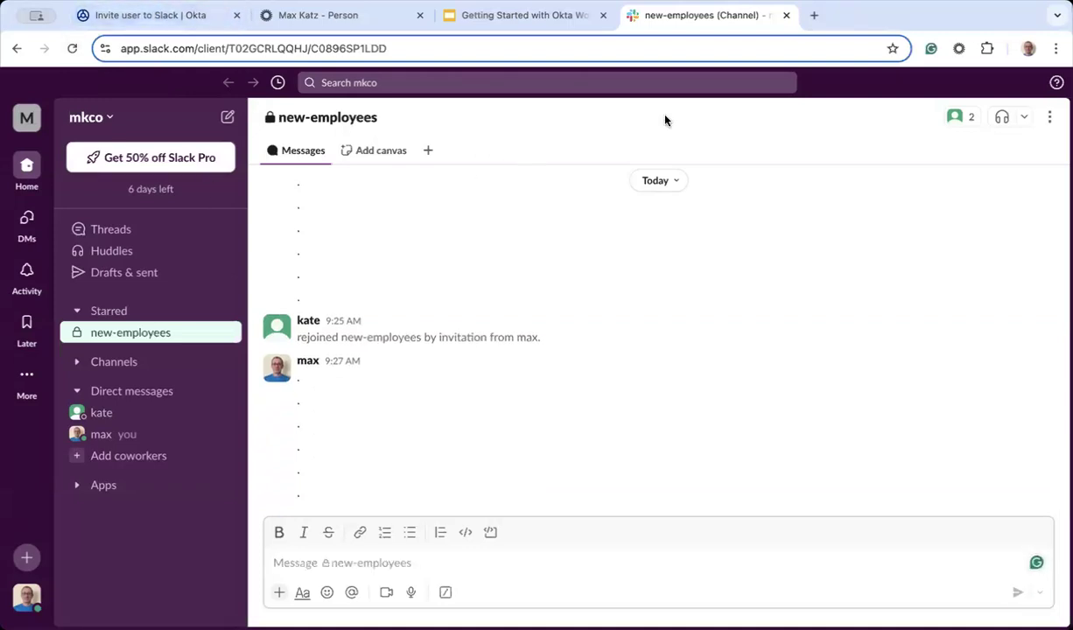
Step: Remove the new user from new-employees, leaving one member, then return to the admin console
left_click(958, 117)
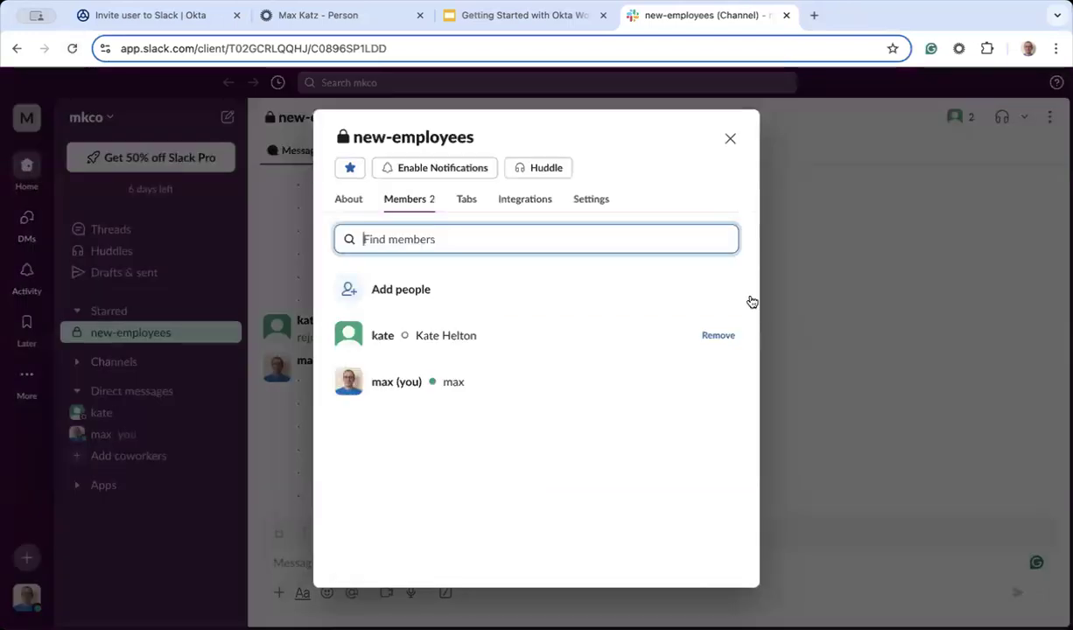
left_click(722, 337)
left_click(679, 404)
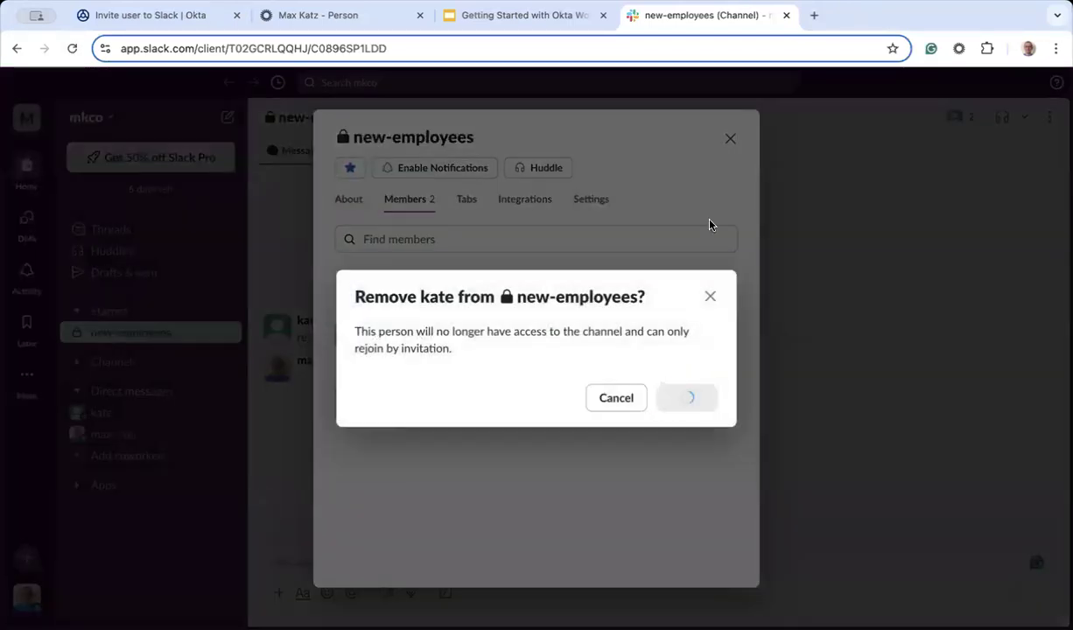
left_click(731, 138)
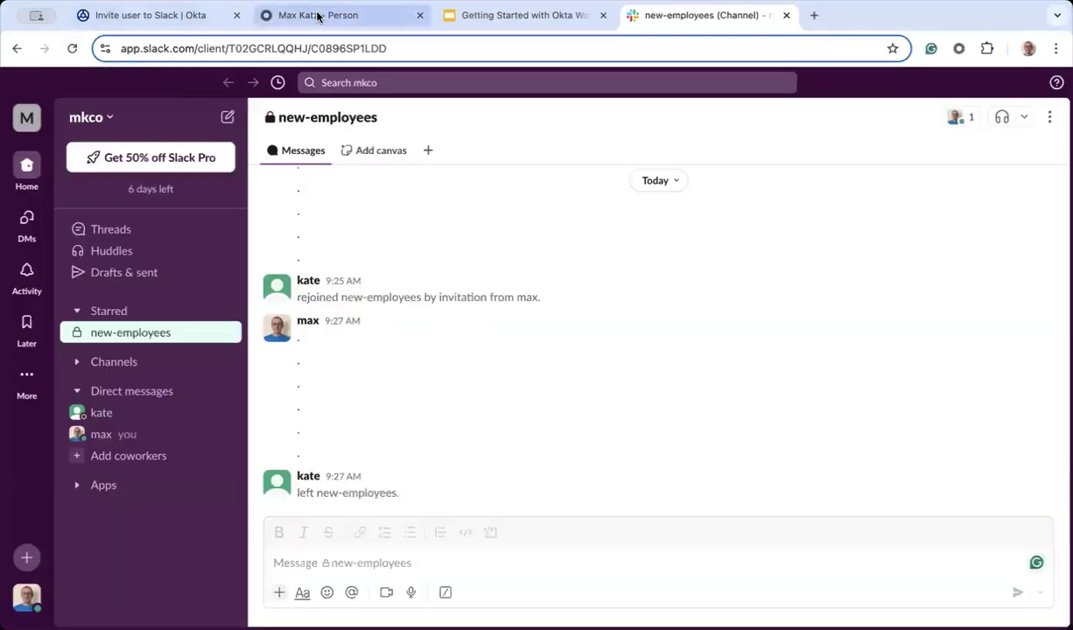
left_click(178, 21)
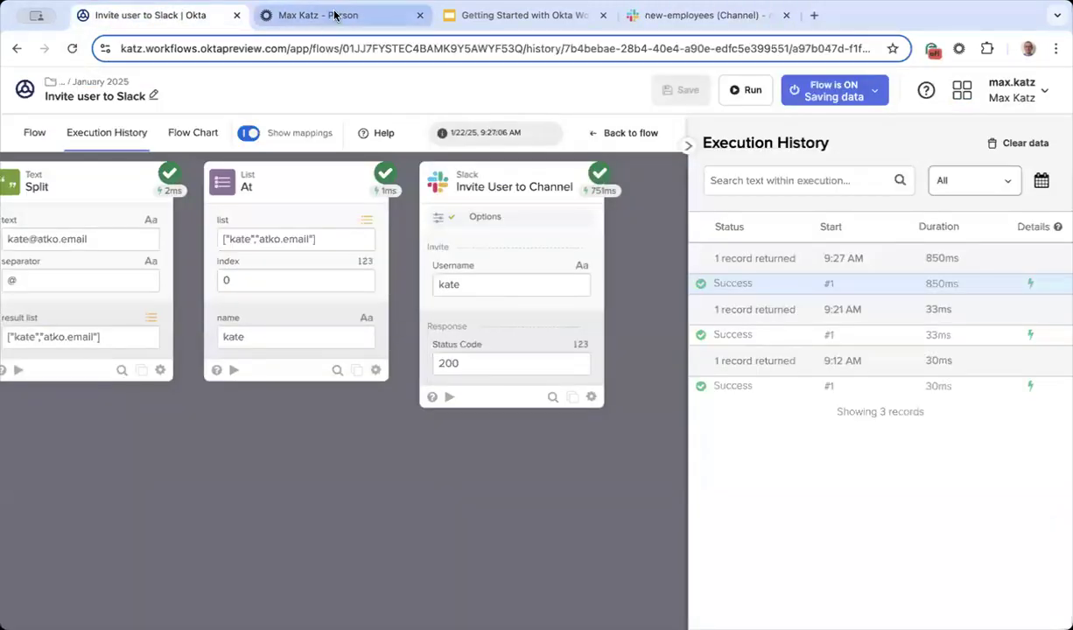
left_click(333, 15)
Step: Deactivate and reactivate the test user once more, leaving them pending password selection
left_click(653, 267)
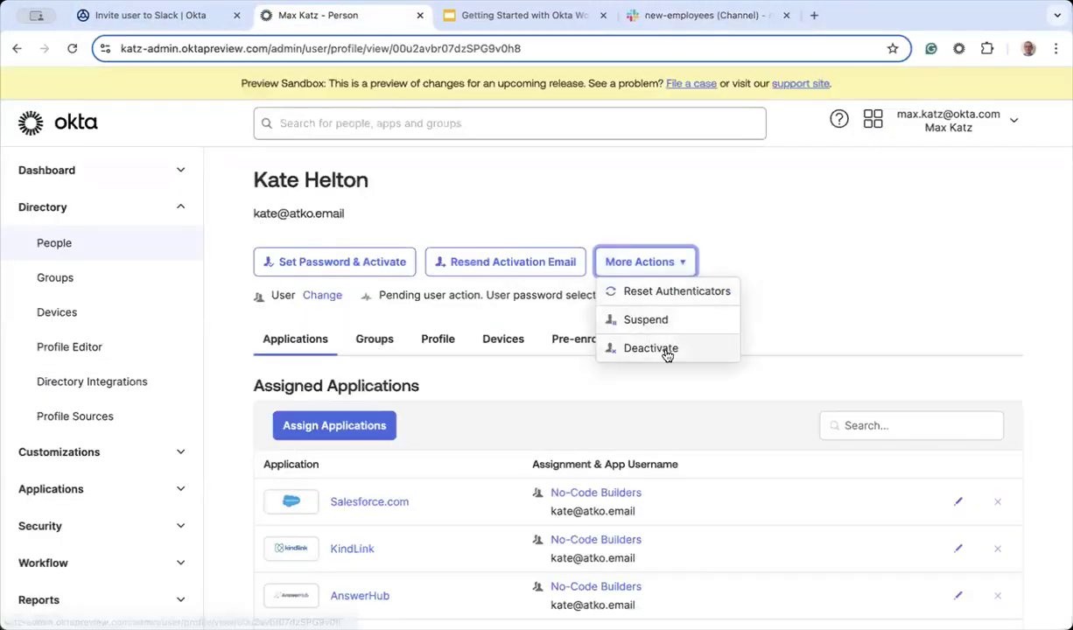
left_click(665, 354)
left_click(666, 426)
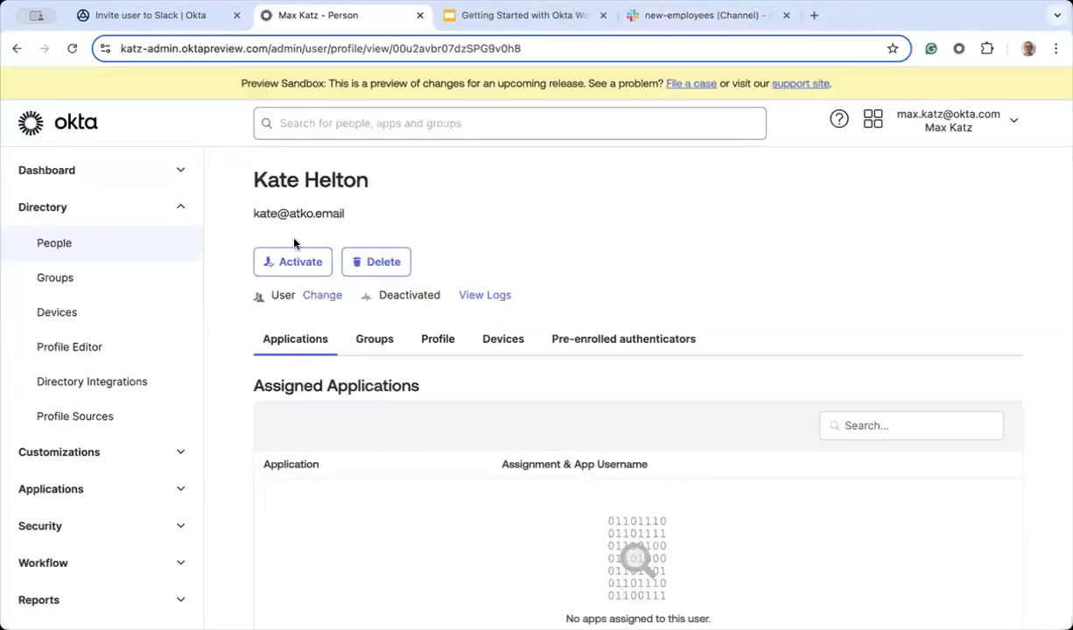
left_click(297, 262)
left_click(651, 415)
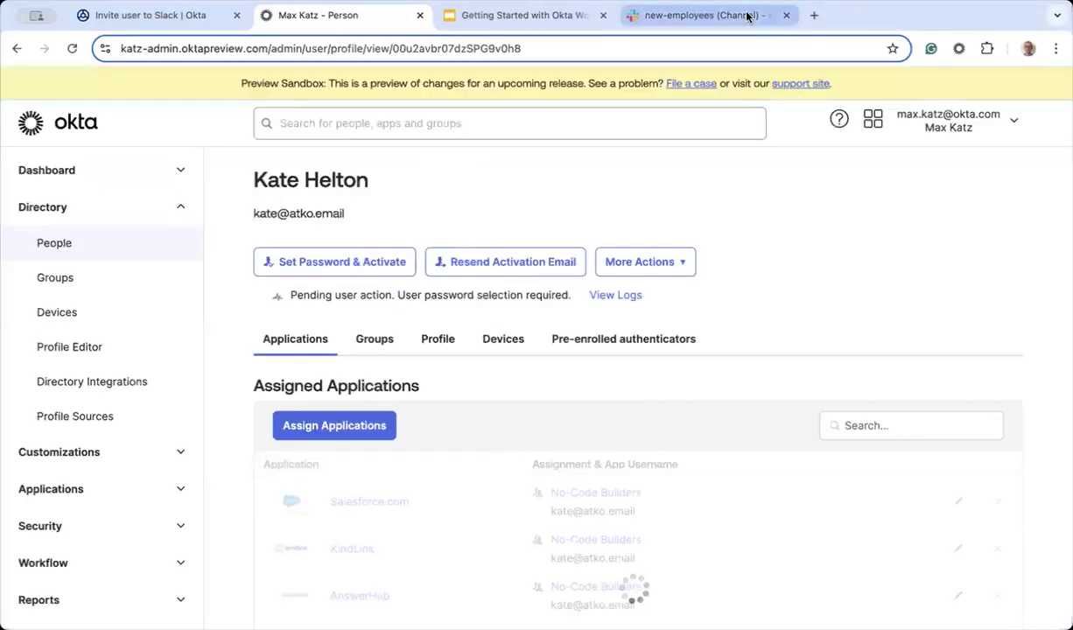
left_click(745, 15)
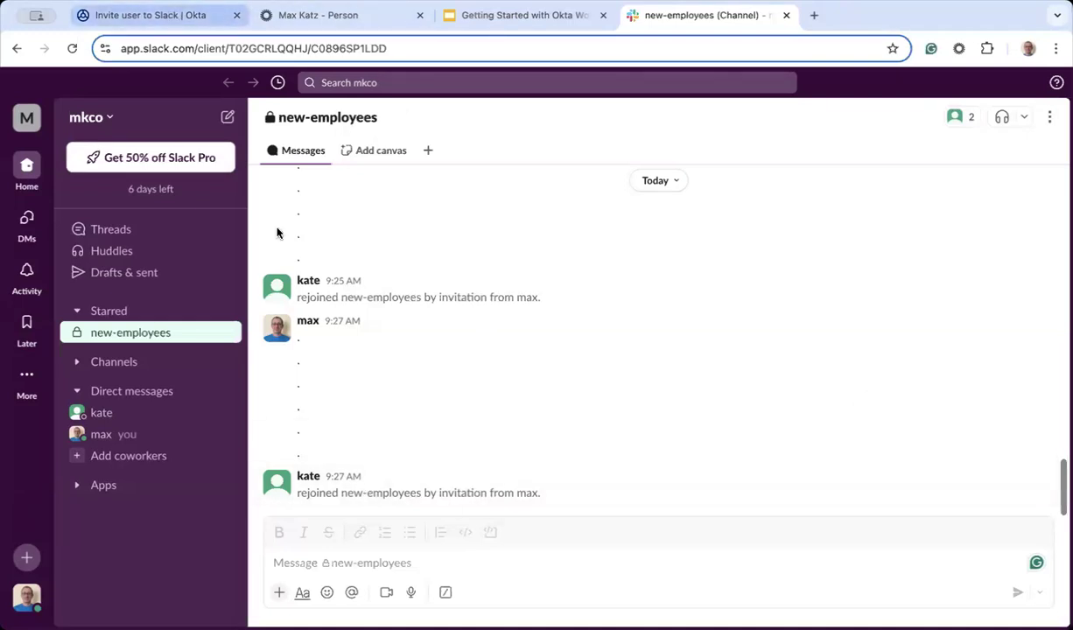
left_click(166, 16)
left_click(33, 138)
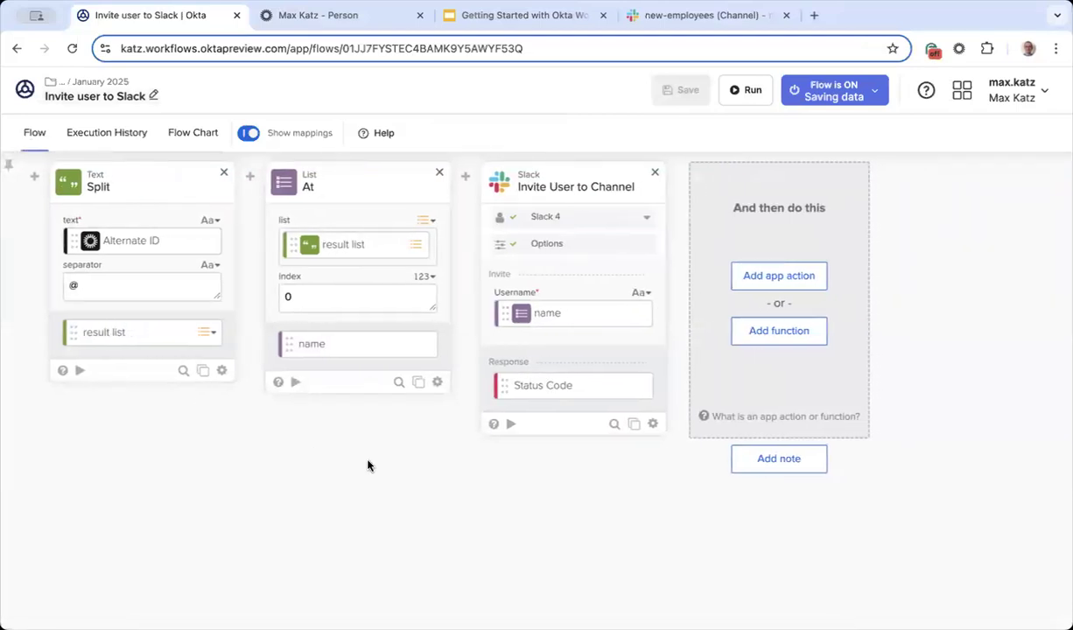
left_click(742, 15)
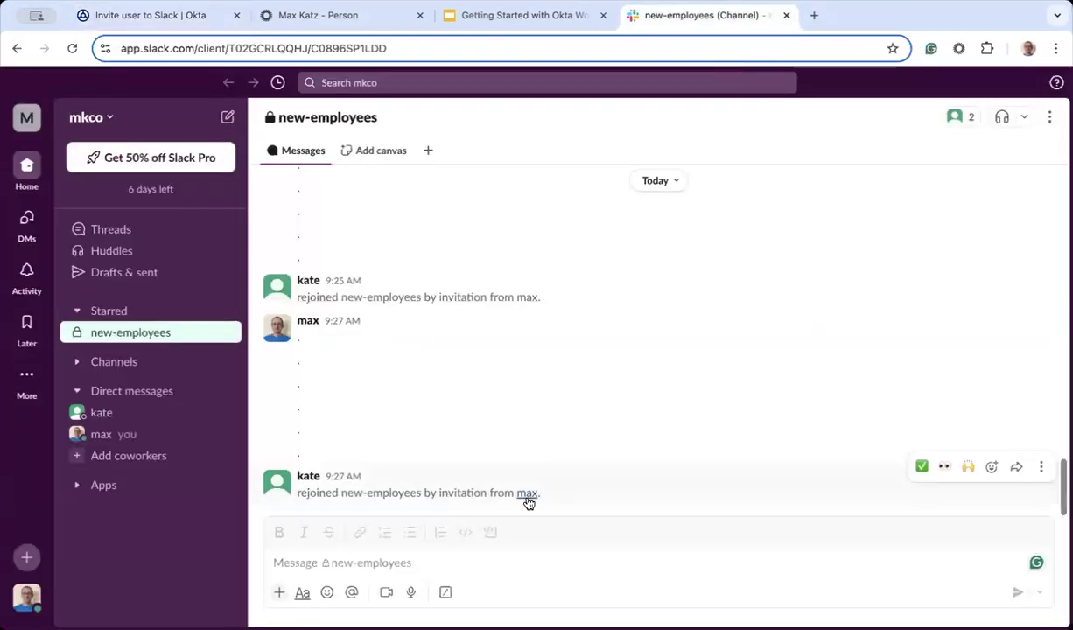
left_click_drag(546, 497, 299, 503)
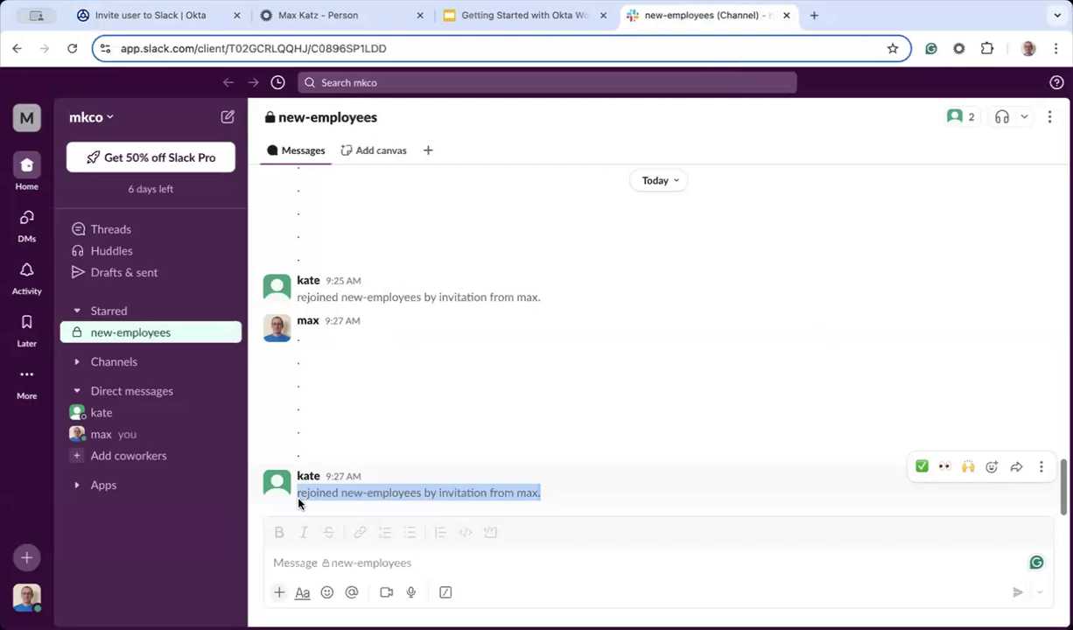
left_click(515, 415)
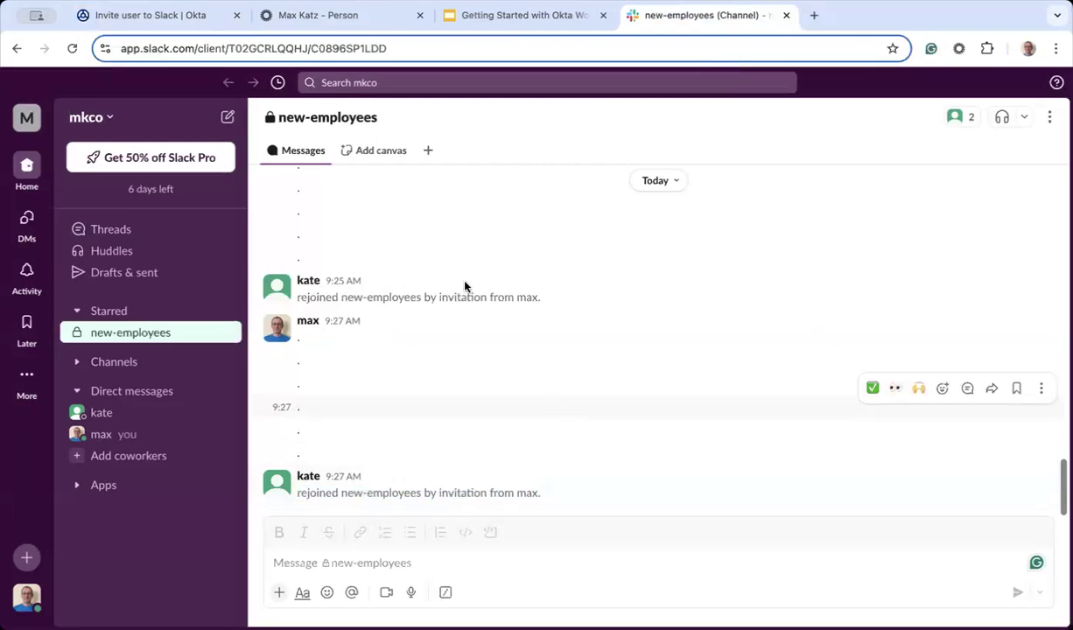
left_click(192, 20)
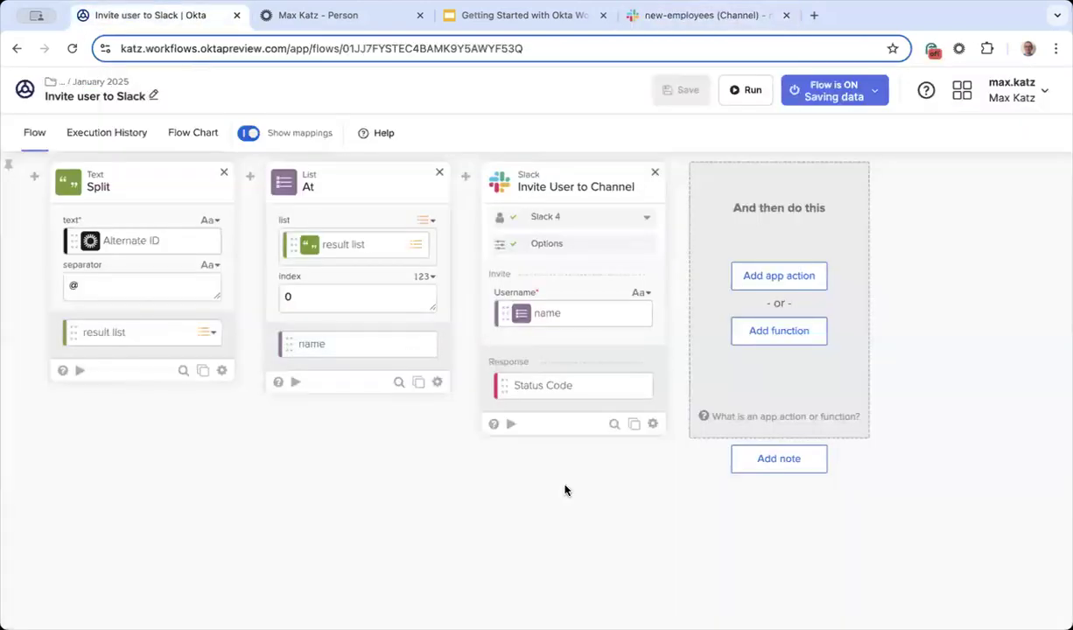
Step: Add a Text Compose function after the Slack invite card
scroll(564, 490, "right", 3)
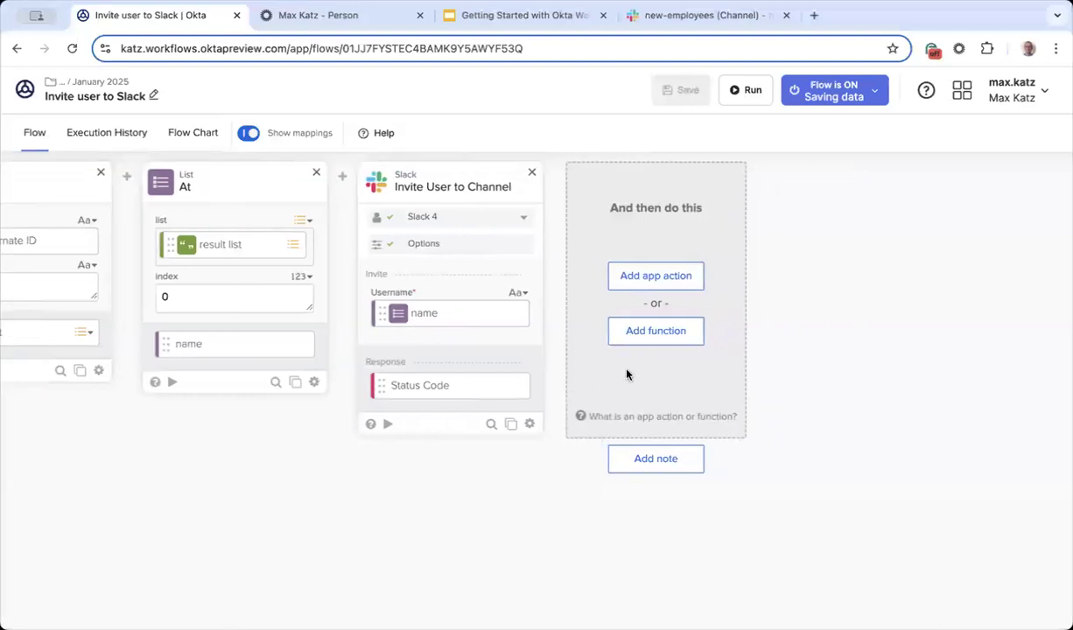
left_click(655, 340)
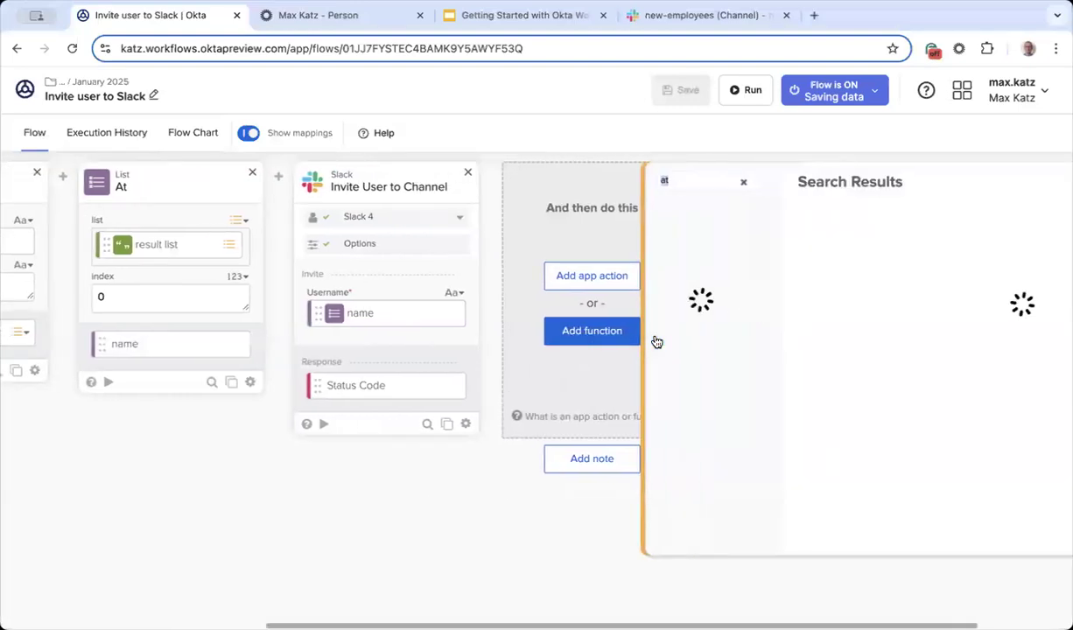
type("at")
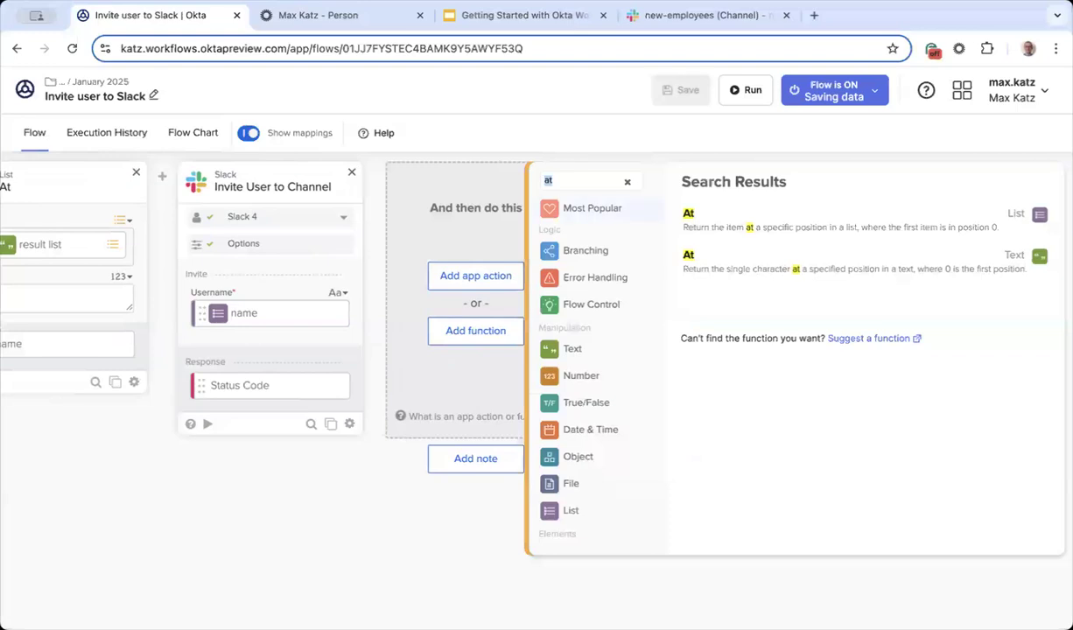
key("BackSpace")
key("BackSpace")
type("comp")
left_click(712, 255)
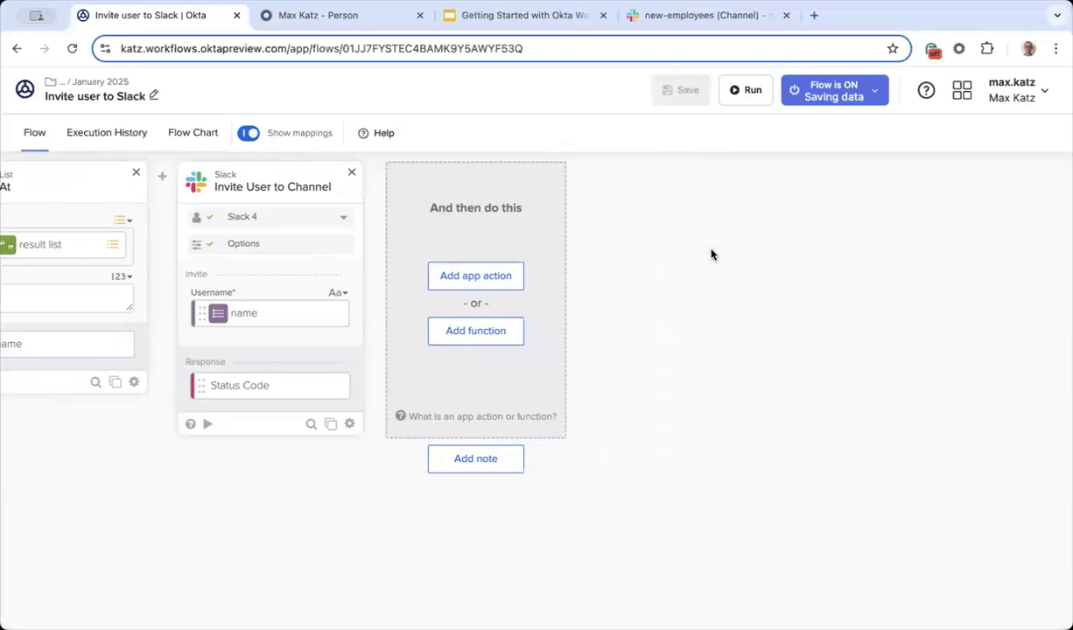
Step: Write 'Please welcome name to this channel!' with the List At 'name' output inserted
left_click(548, 228)
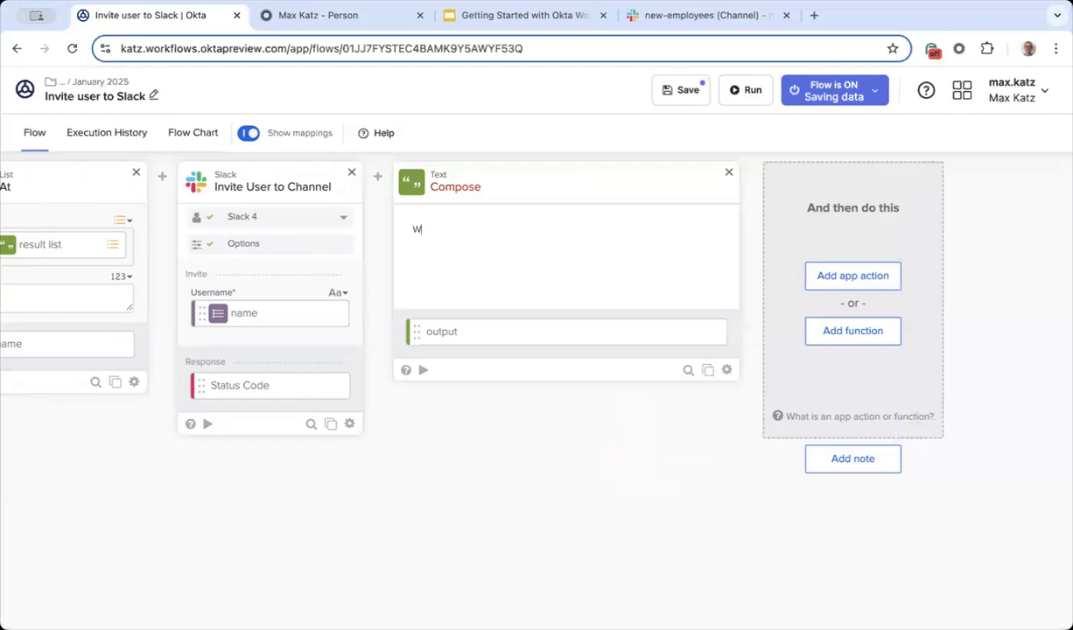
type("Please welcome to this channel!")
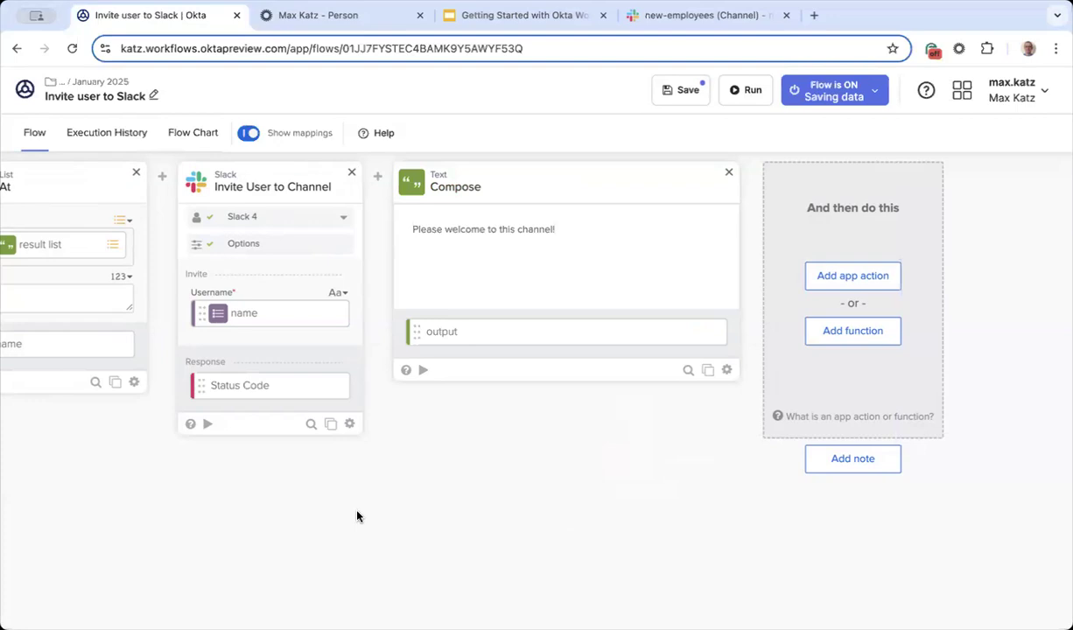
scroll(356, 516, "left", 5)
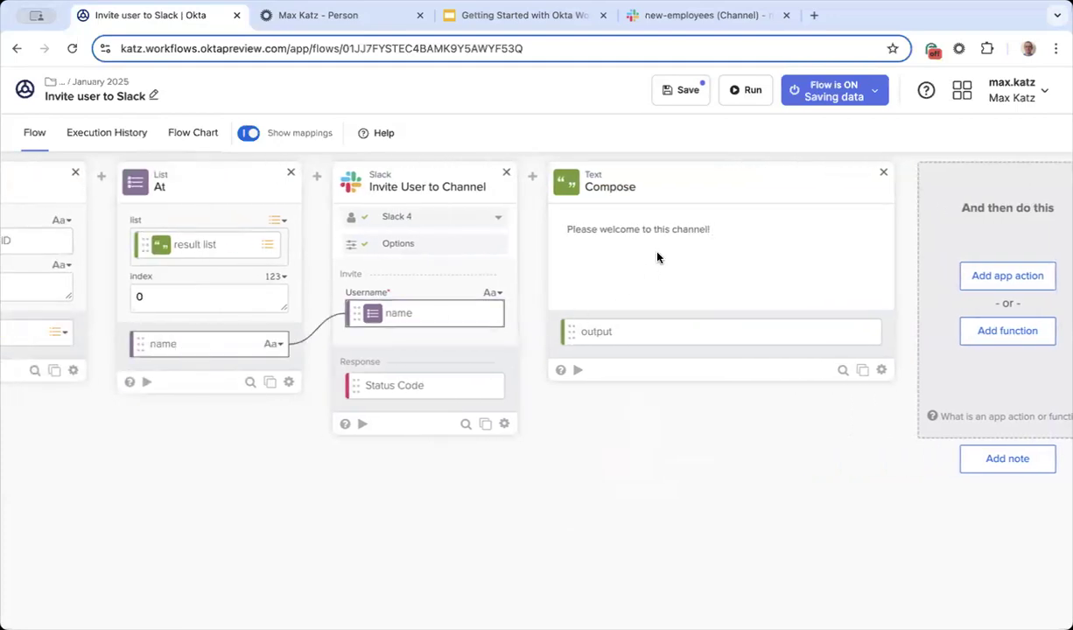
left_click_drag(643, 231, 643, 232)
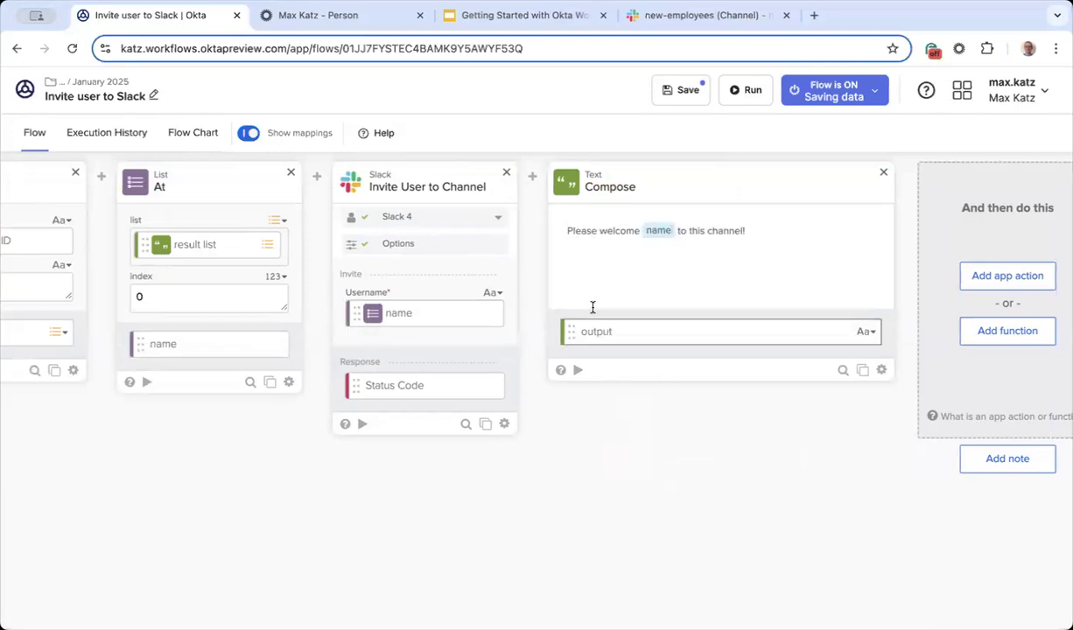
scroll(609, 495, "right", 5)
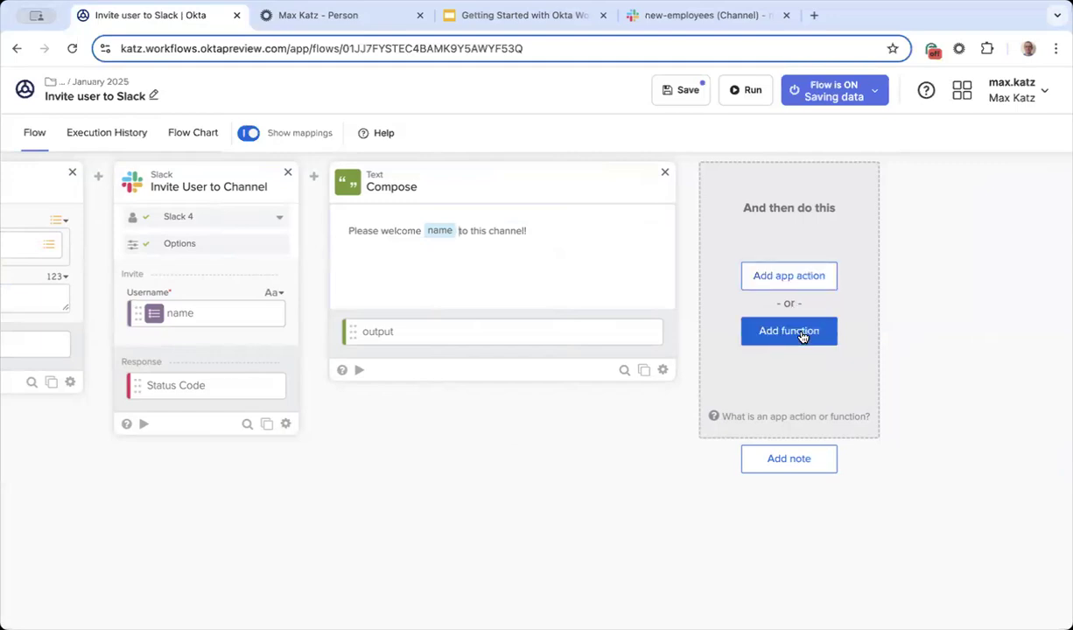
Step: Add a Slack Send Message to Channel action after the Compose card
left_click(794, 277)
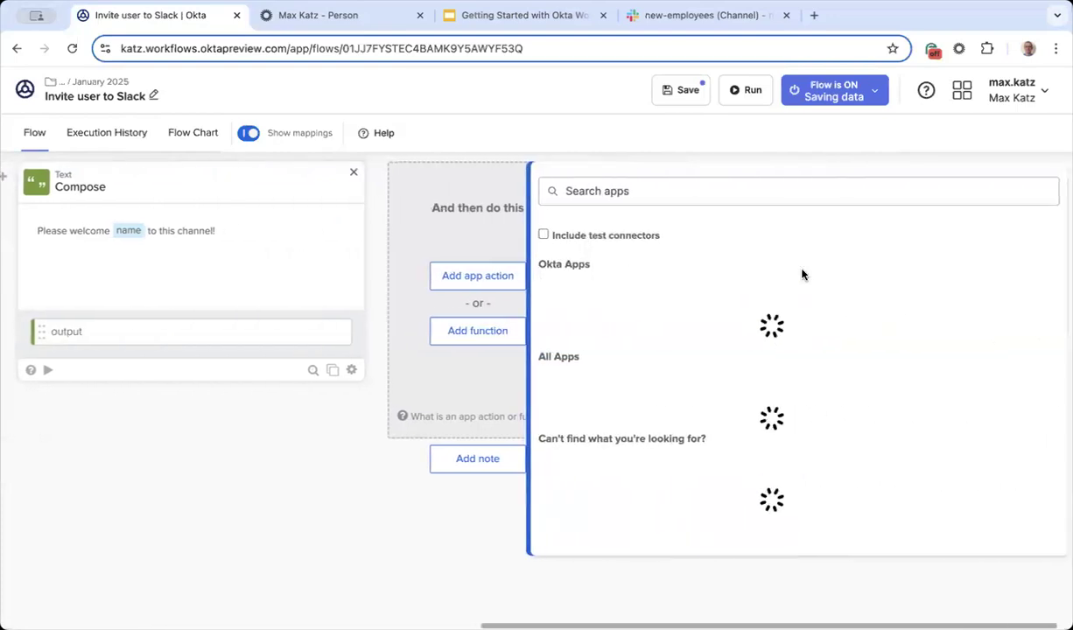
scroll(887, 300, "down", 5)
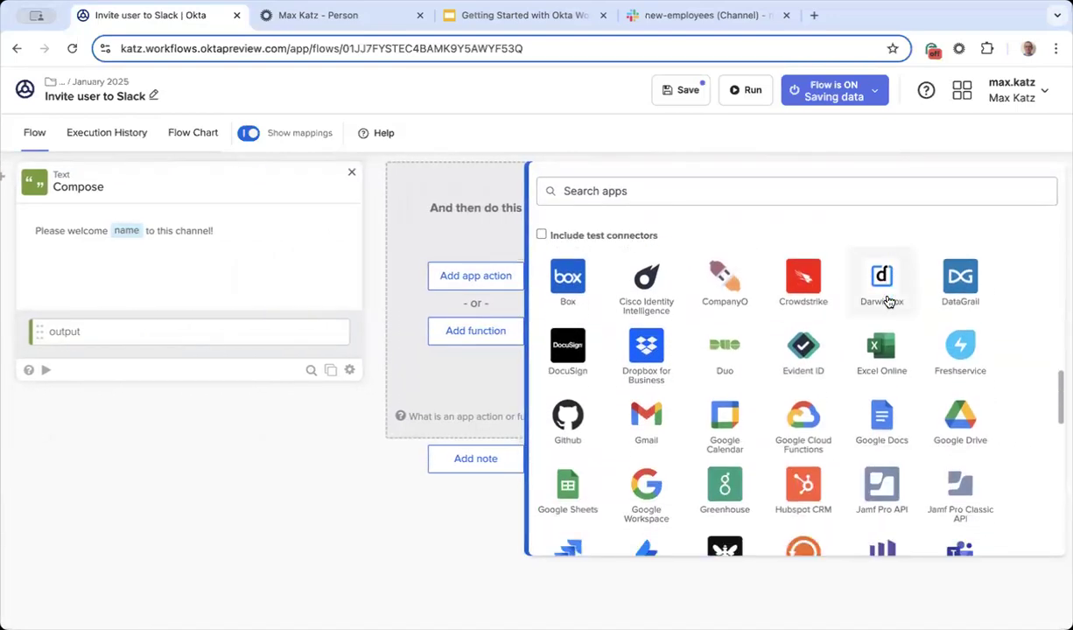
scroll(887, 301, "up", 3)
scroll(887, 300, "up", 6)
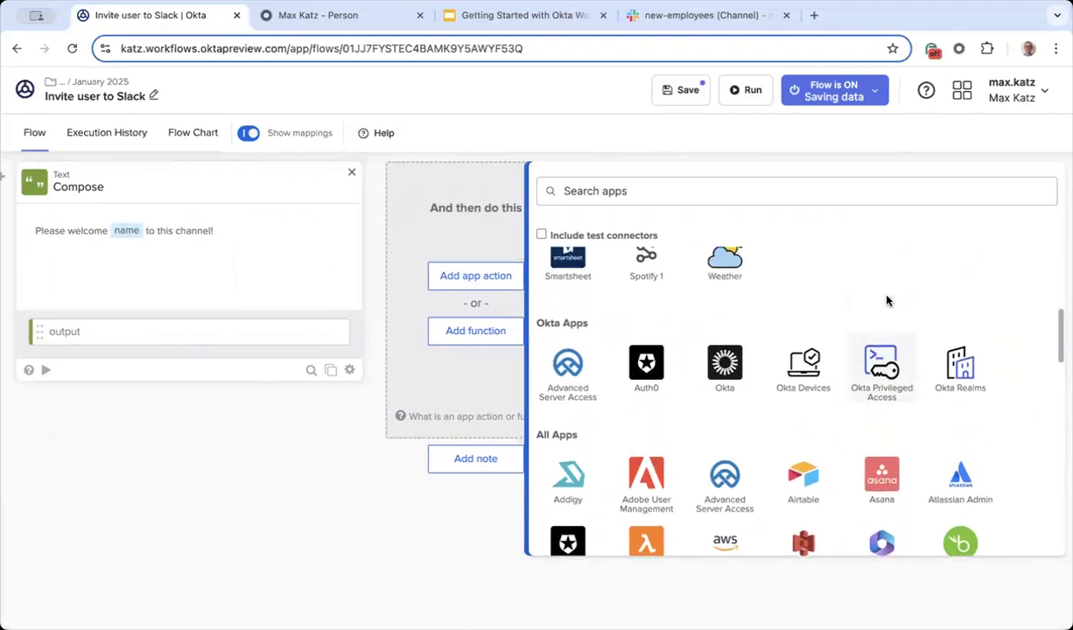
left_click(957, 451)
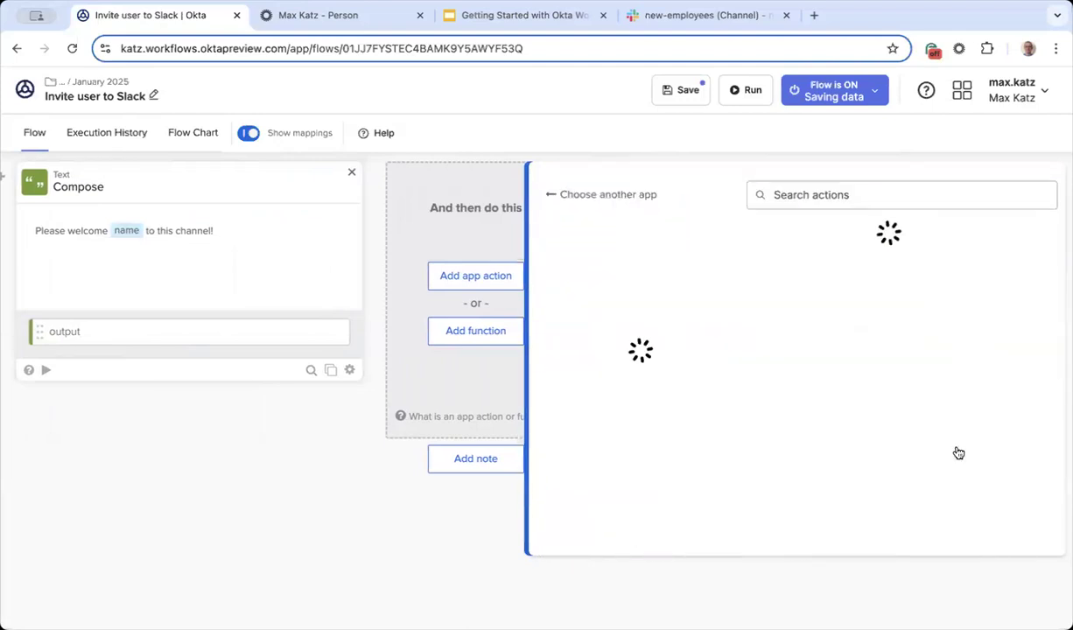
left_click(871, 202)
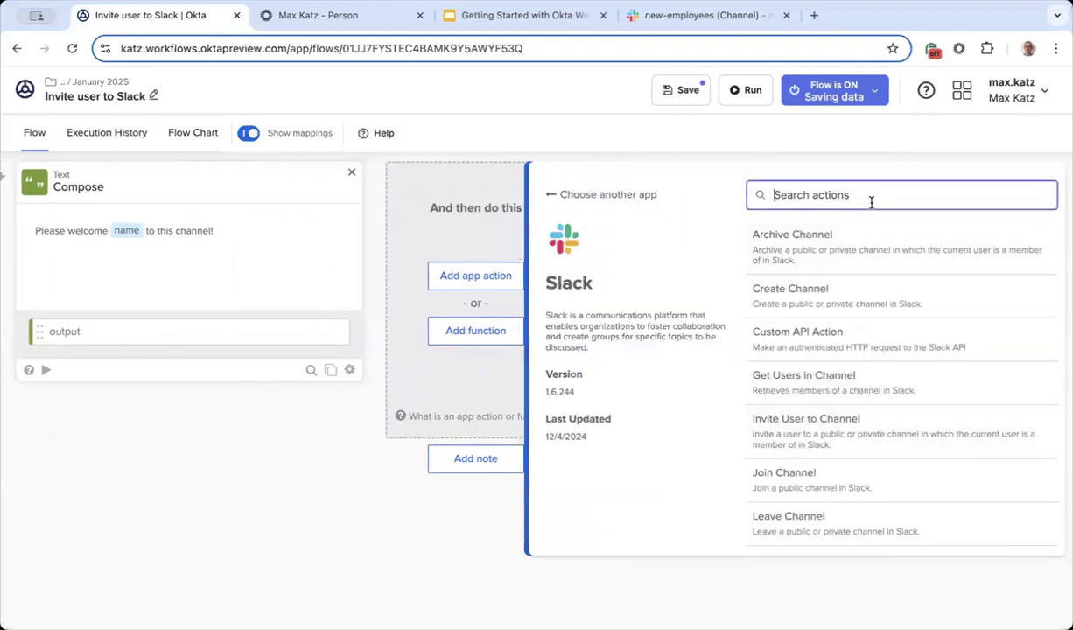
type("sen")
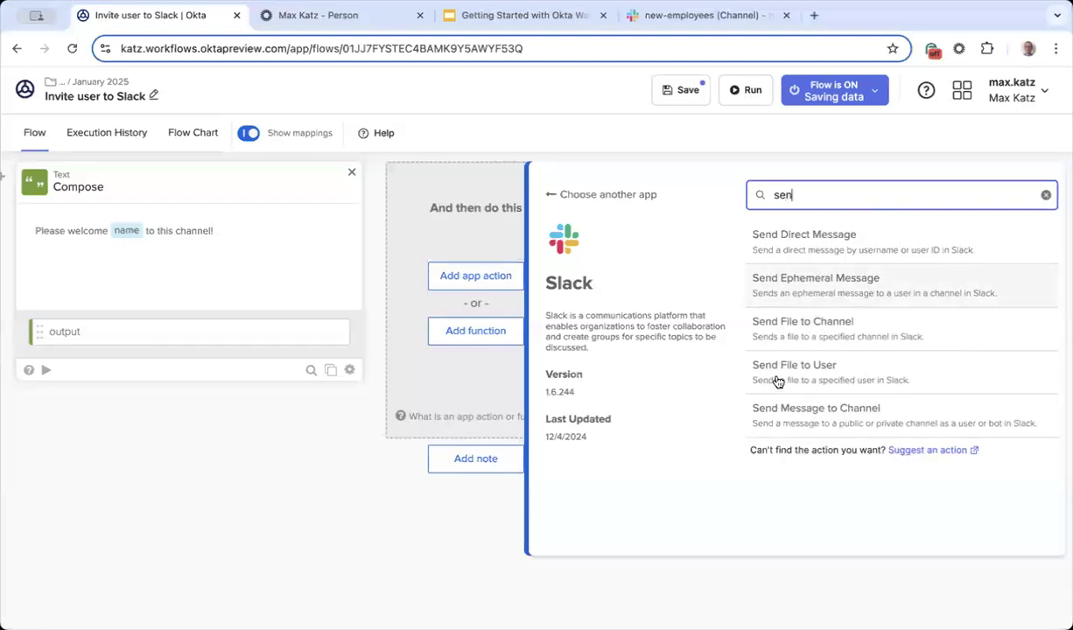
left_click(814, 409)
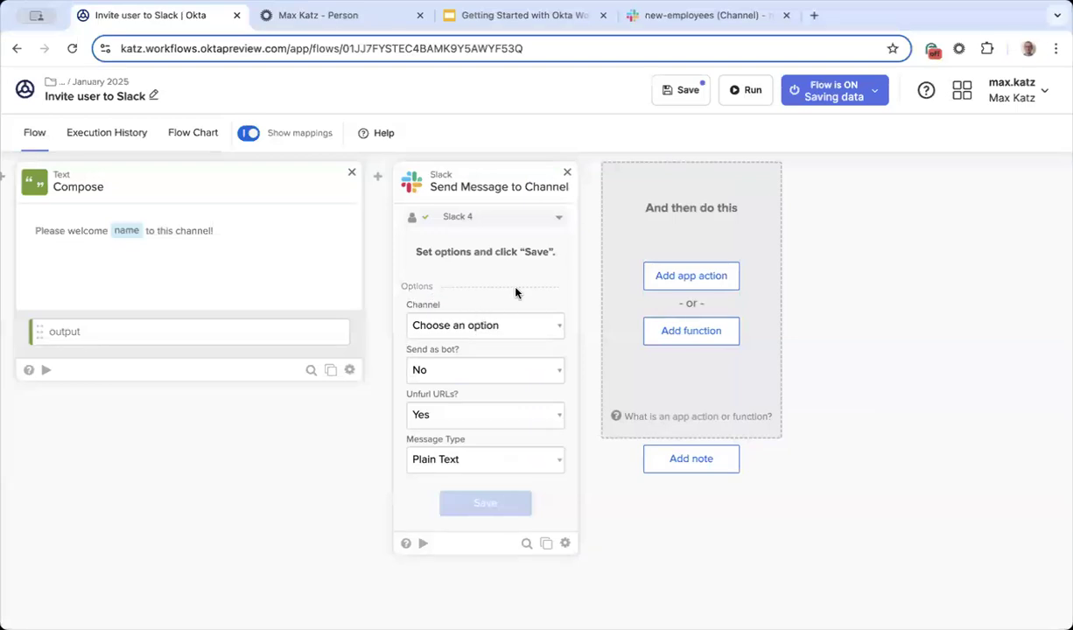
Step: Set the message Channel to new-employees and Send as bot to Yes, then save
left_click(481, 326)
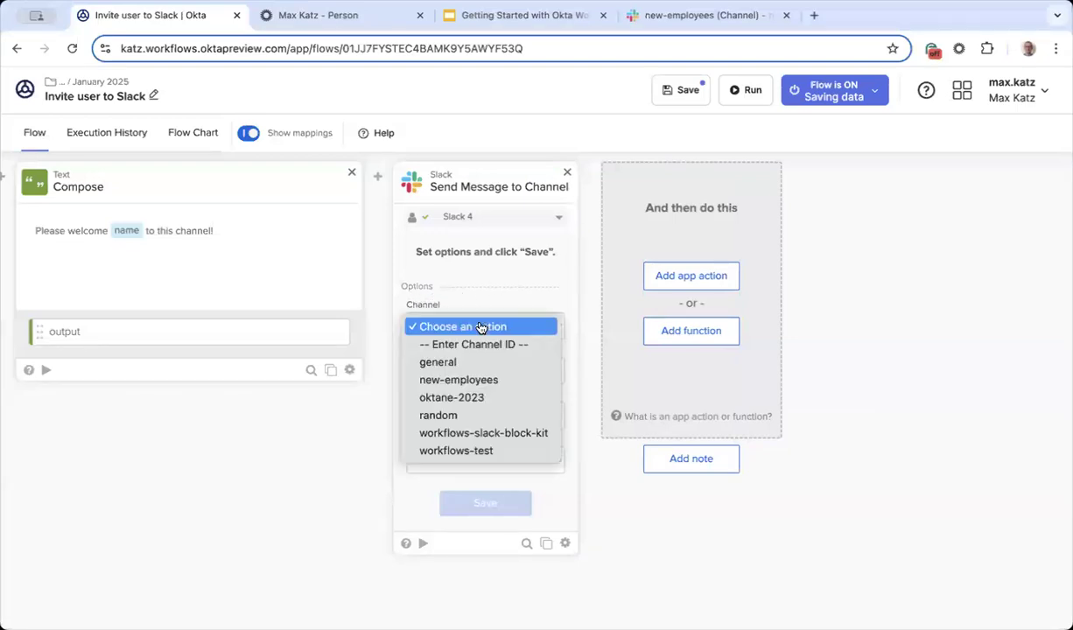
left_click(492, 379)
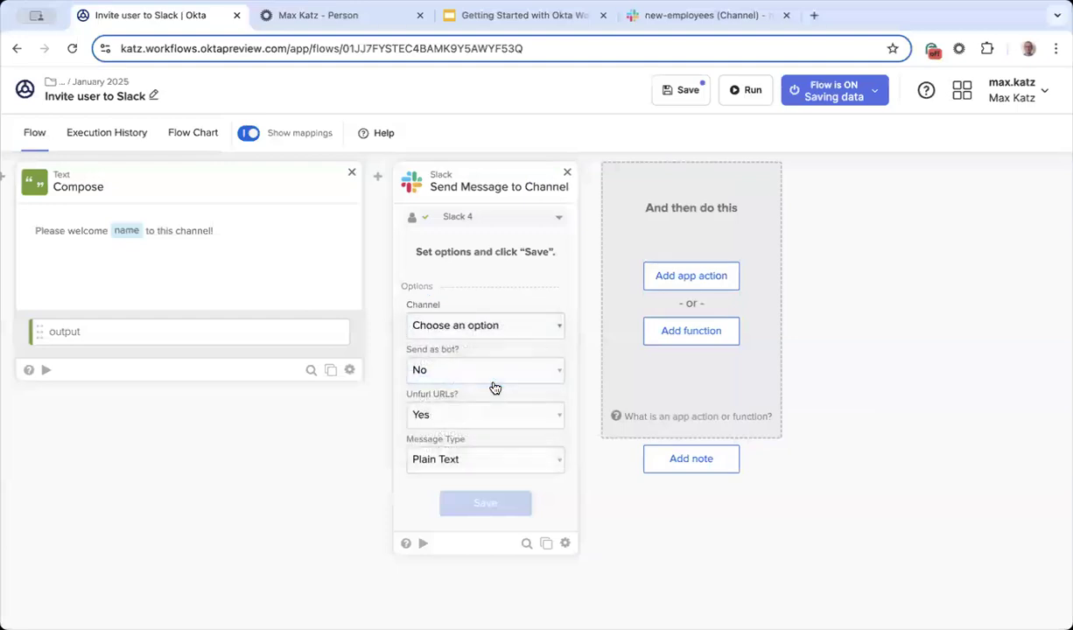
left_click(446, 373)
left_click(469, 354)
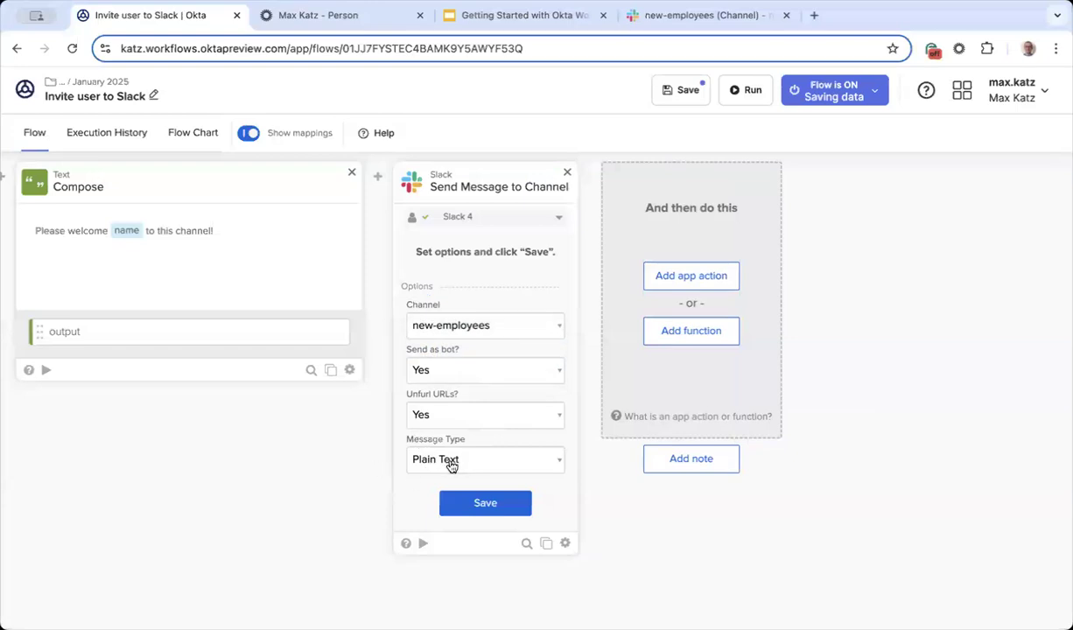
left_click(486, 505)
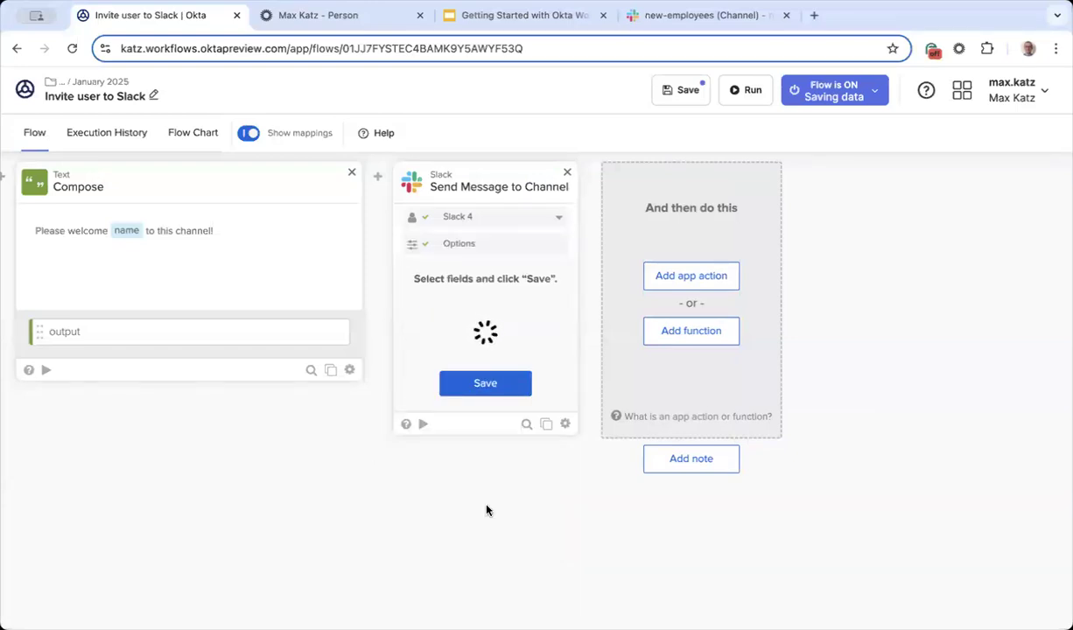
scroll(577, 302, "left", 3)
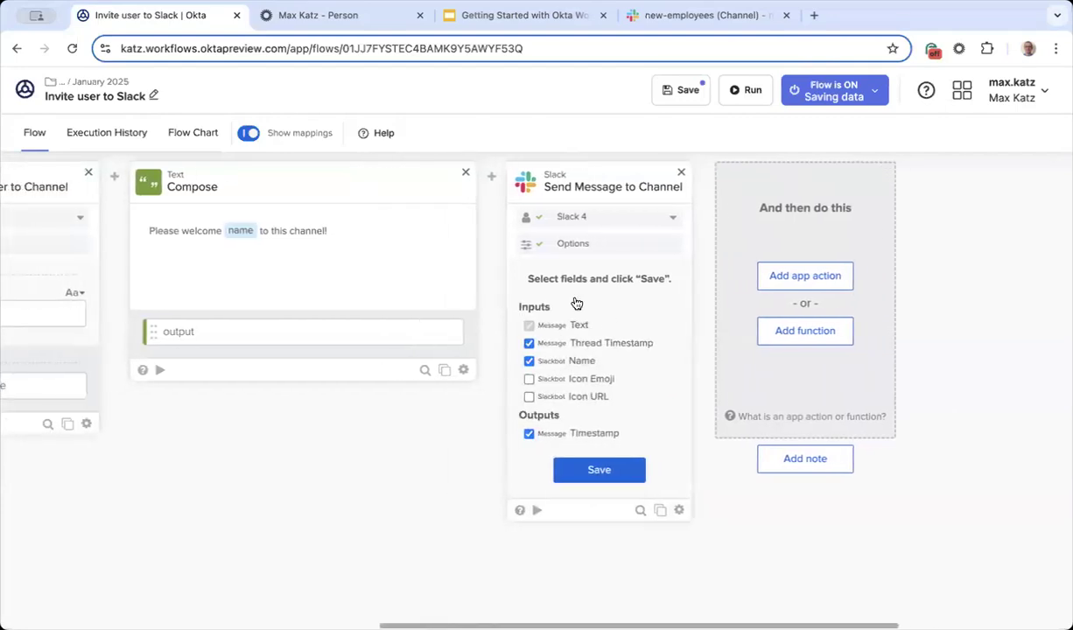
scroll(576, 303, "left", 1)
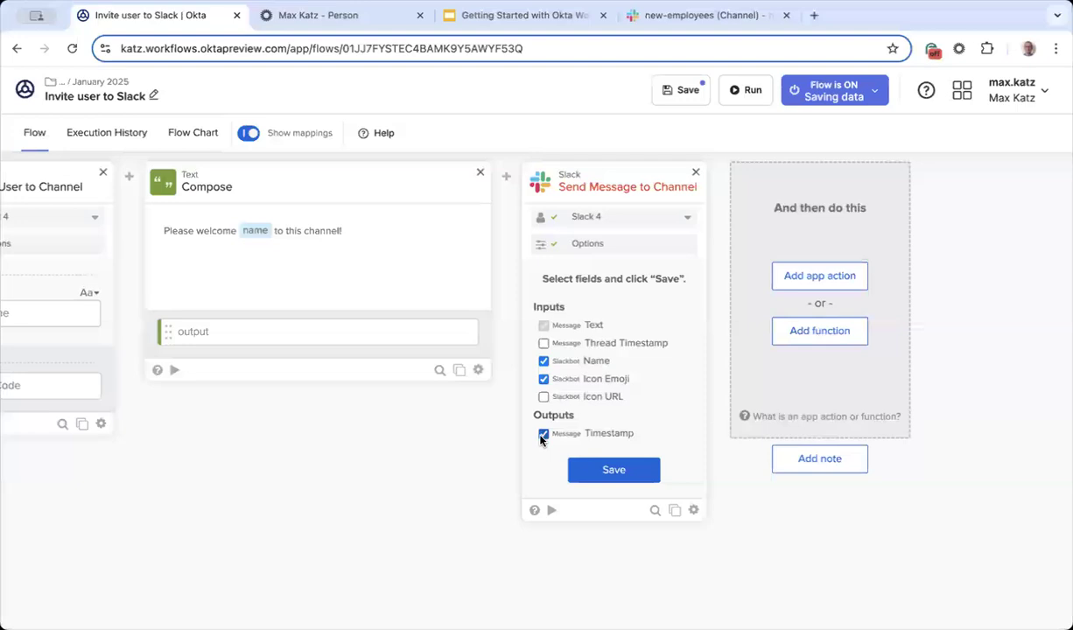
Step: Save the Text, Name, Icon Emoji and Timestamp inputs and map the Compose output into Text
left_click(613, 470)
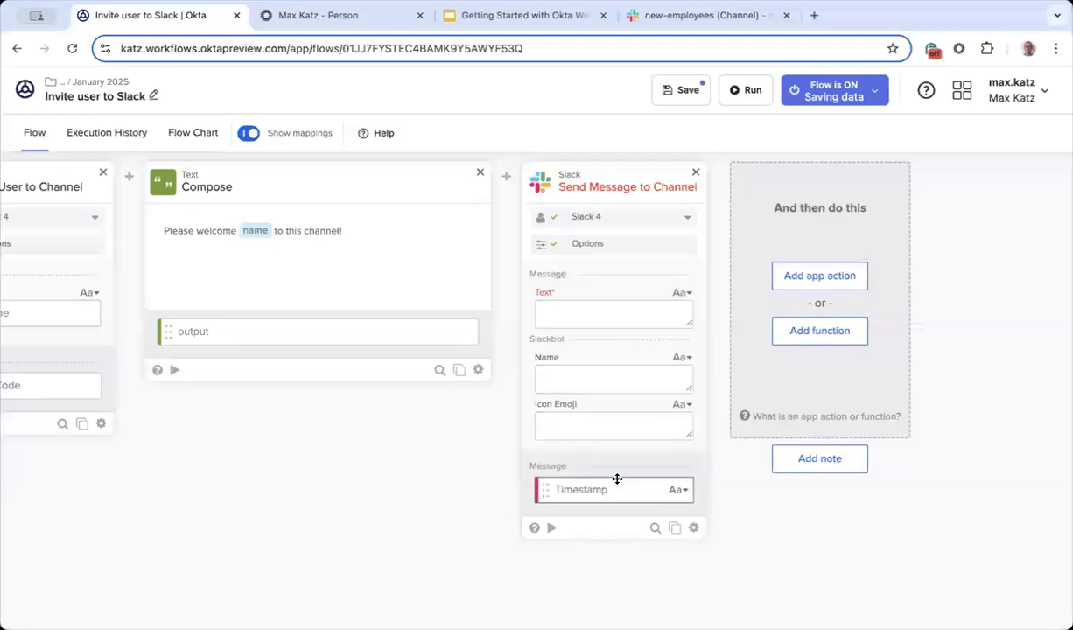
scroll(384, 501, "left", 3)
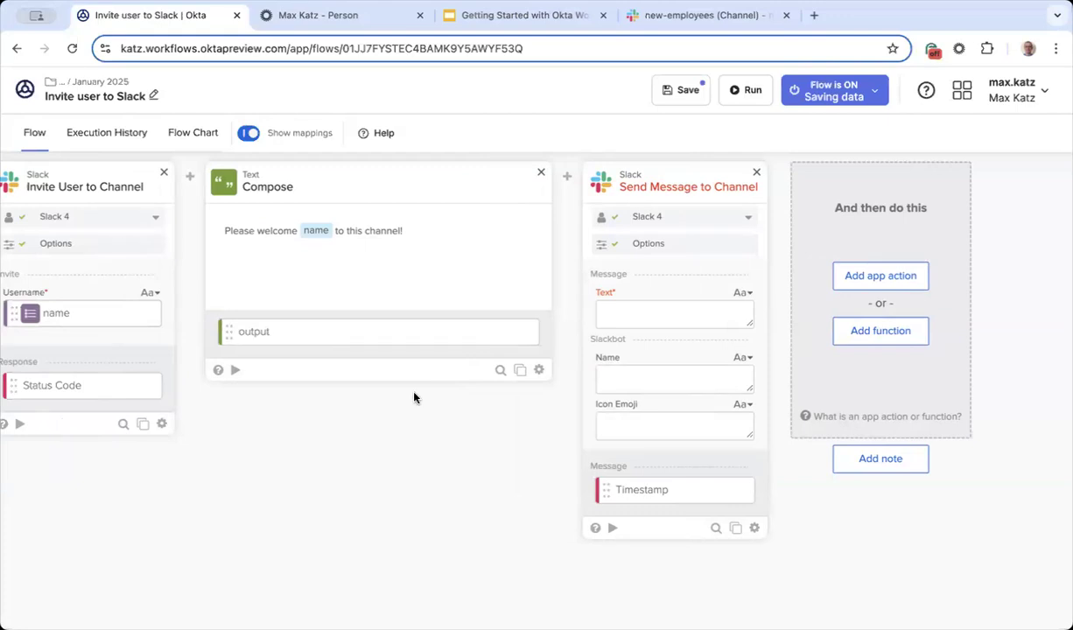
left_click_drag(392, 339, 647, 319)
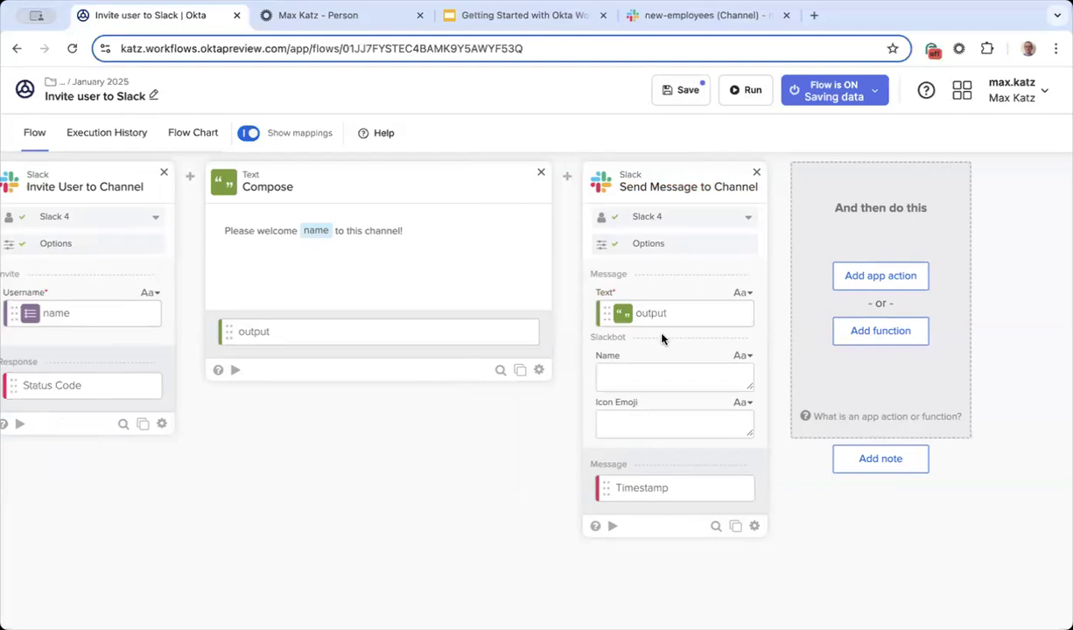
Step: Rename the Compose output to 'Slack message' and map it into the message Text field
left_click(523, 332)
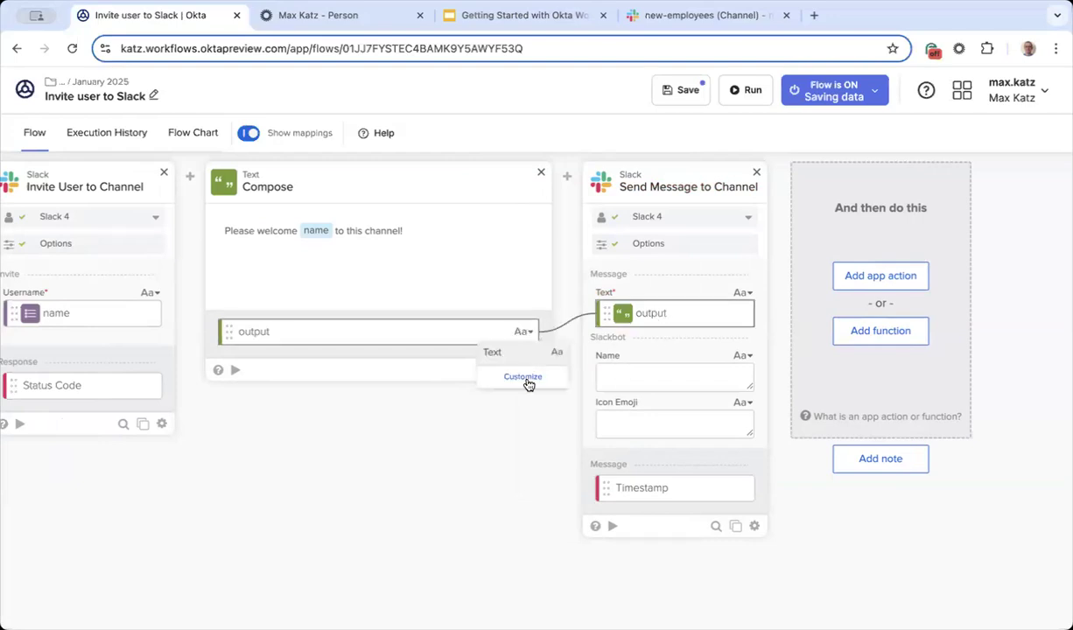
left_click(526, 377)
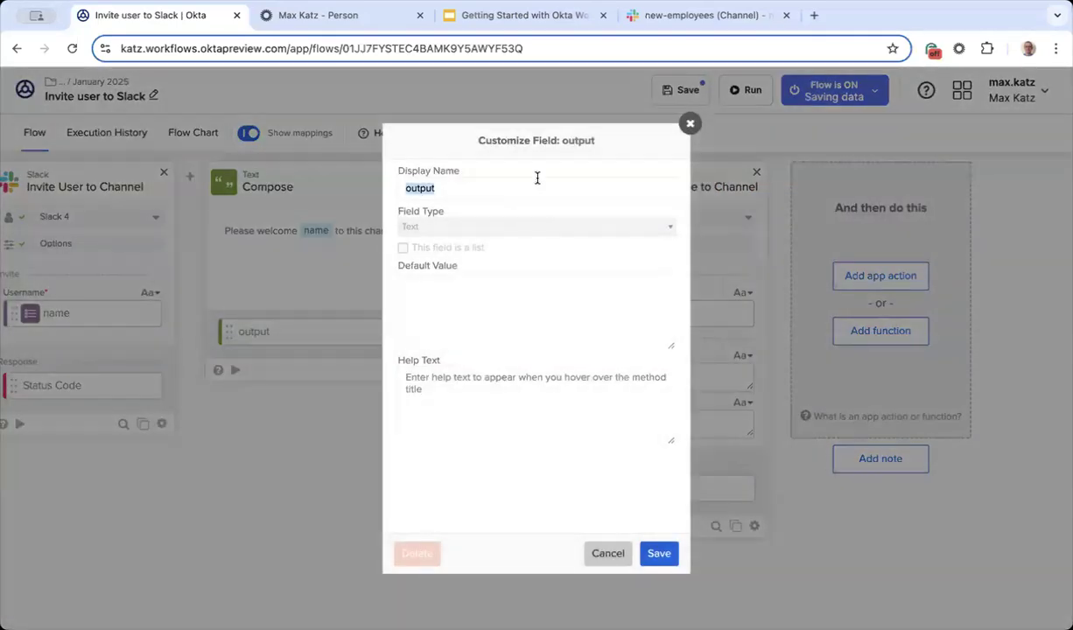
type("Slack message")
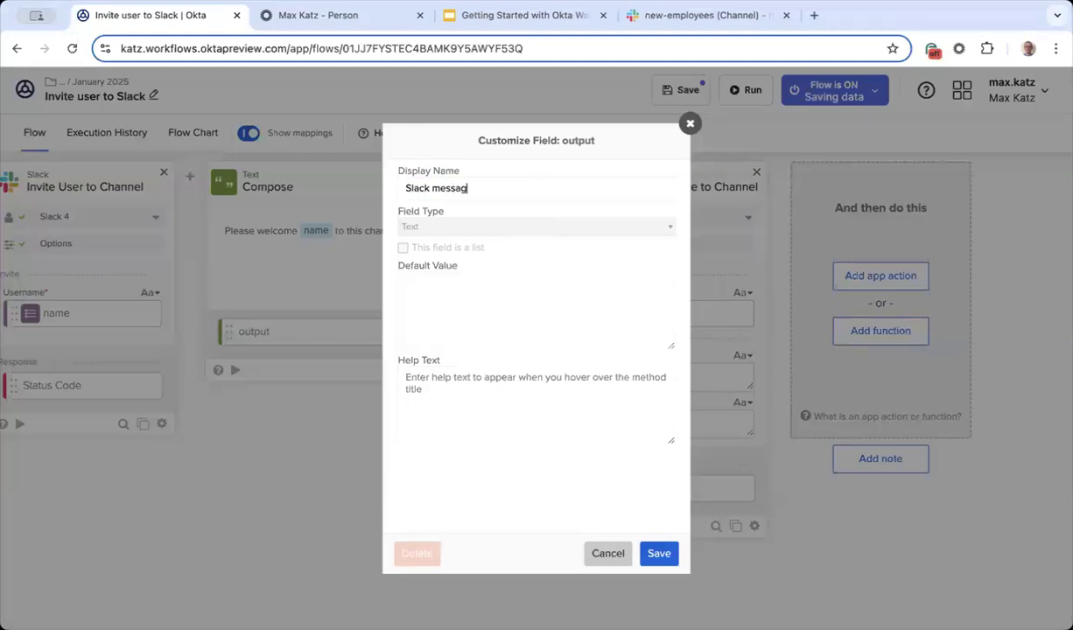
left_click(667, 553)
left_click_drag(340, 331, 685, 316)
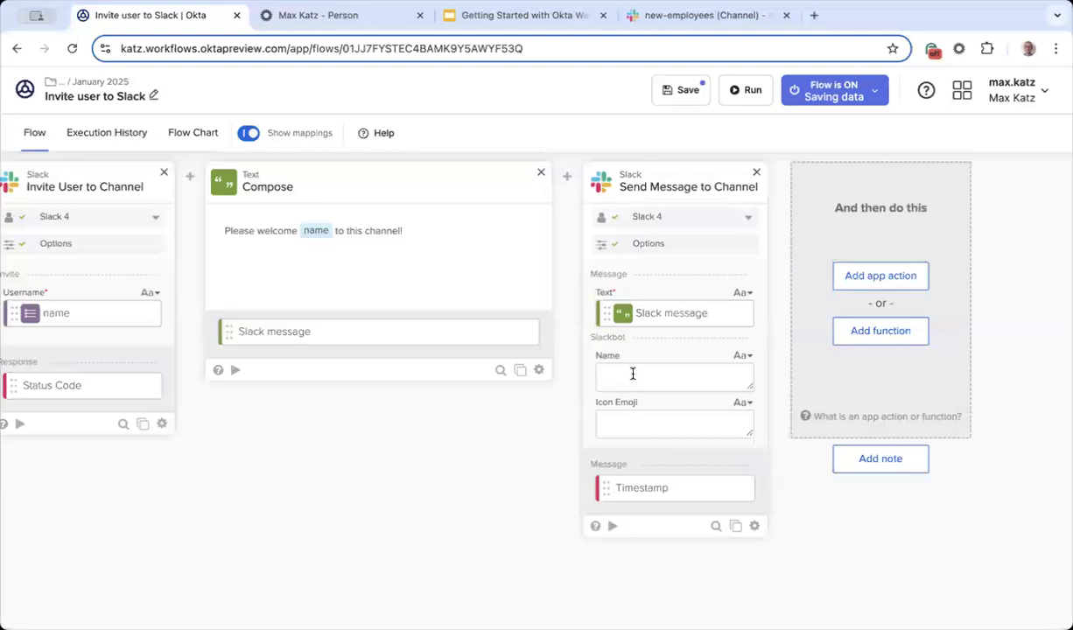
Step: Set the bot name to WelcomeBot with a hand emoji icon and save the flow
key("BackSpace")
type("comeBot")
type("👋")
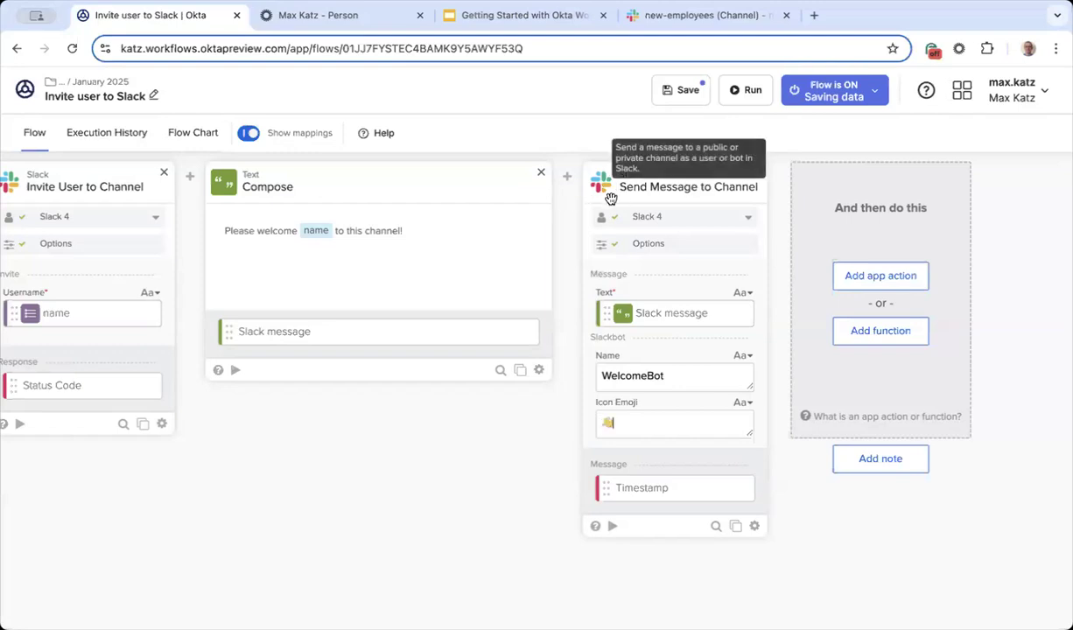
left_click(680, 91)
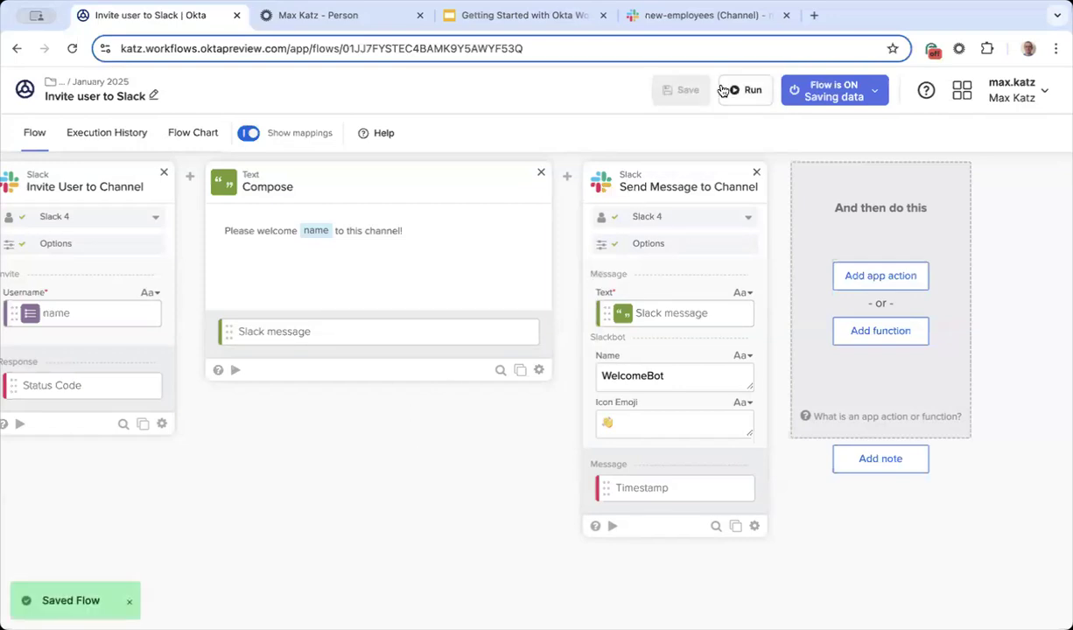
left_click(713, 16)
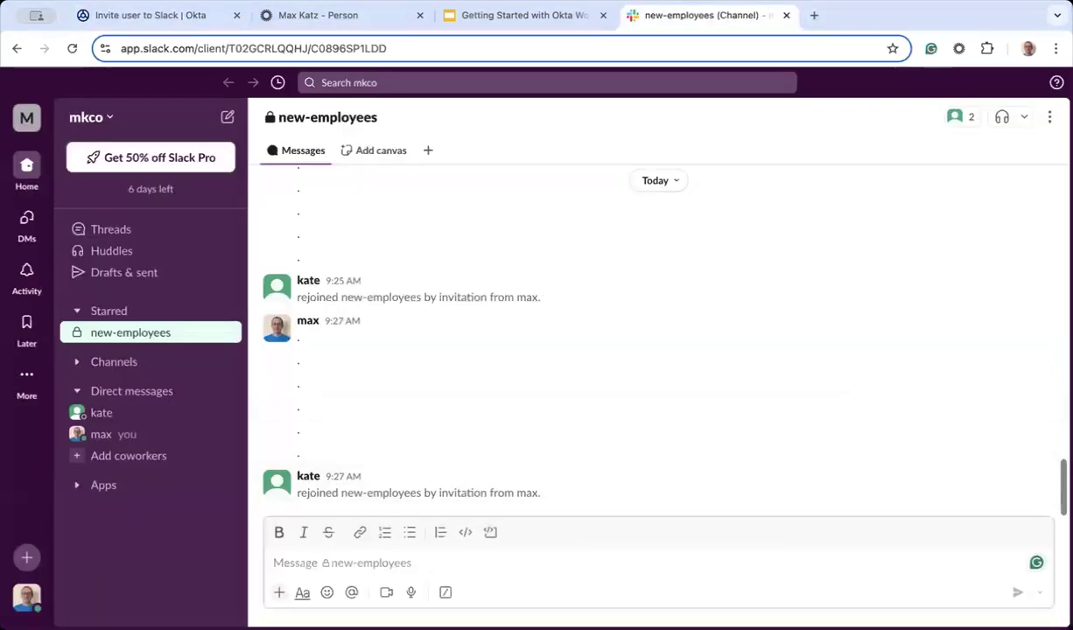
Step: Post three '.' spacer messages in new-employees and add an eyes reaction to an earlier message
type(".")
key("Return")
type(".")
key("Return")
type(".")
key("Return")
left_click(891, 328)
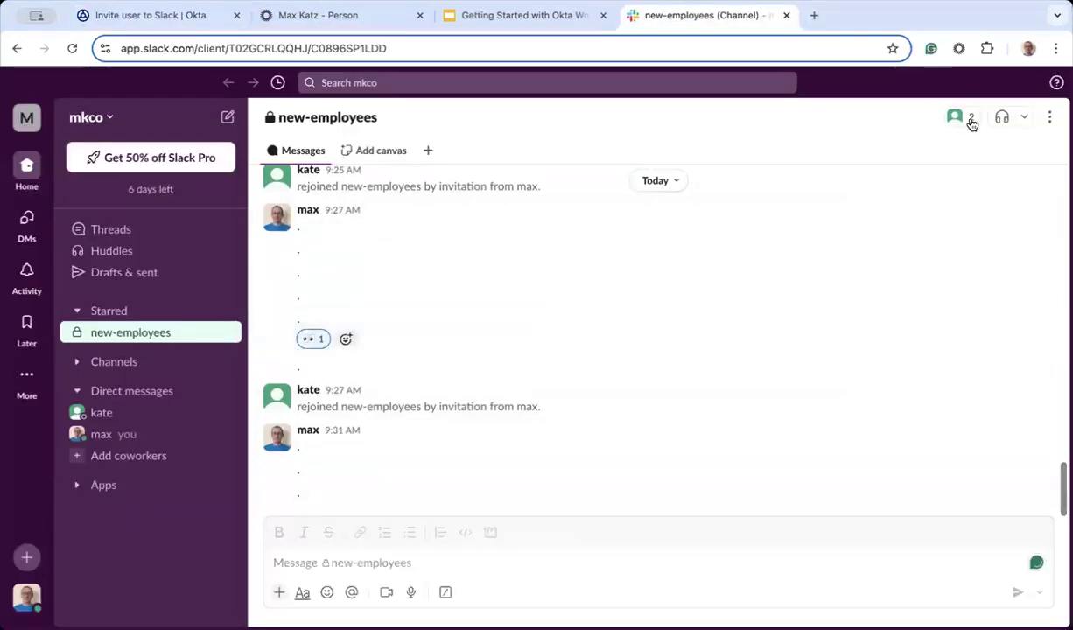
Step: Remove the test user from the new-employees member list, confirming the removal
left_click(964, 117)
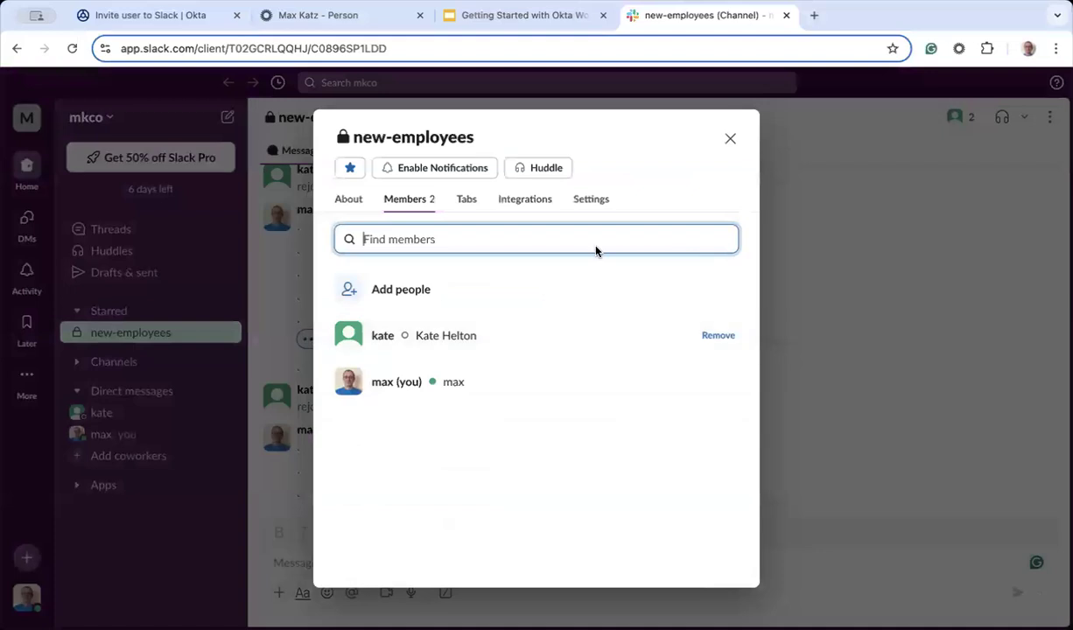
left_click(718, 336)
left_click(681, 403)
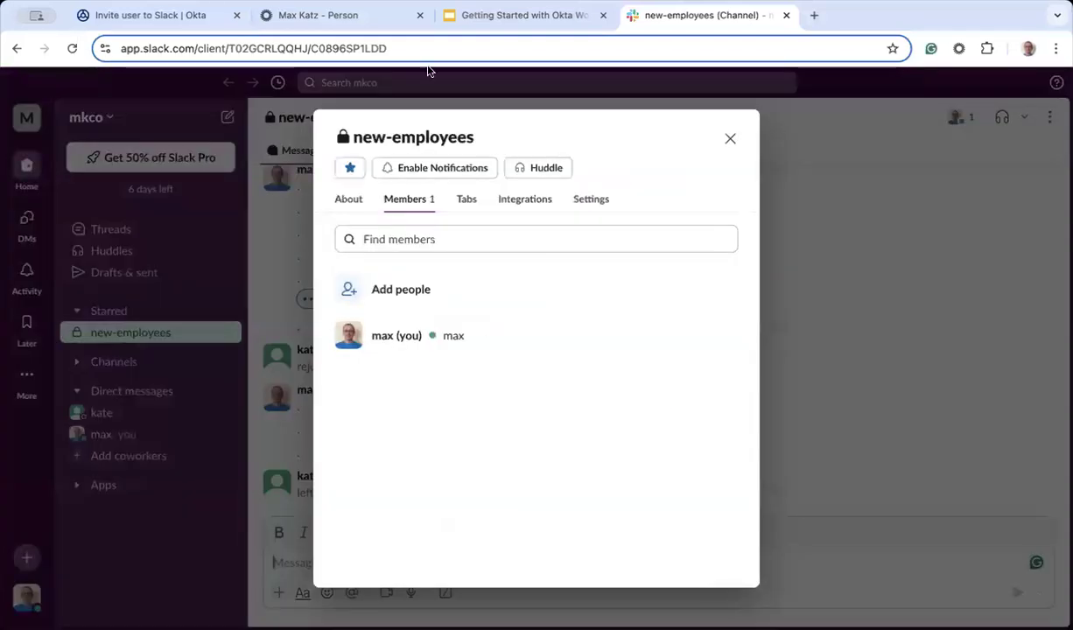
left_click(304, 17)
Step: Deactivate the test user through More Actions > Deactivate and confirm
left_click(647, 262)
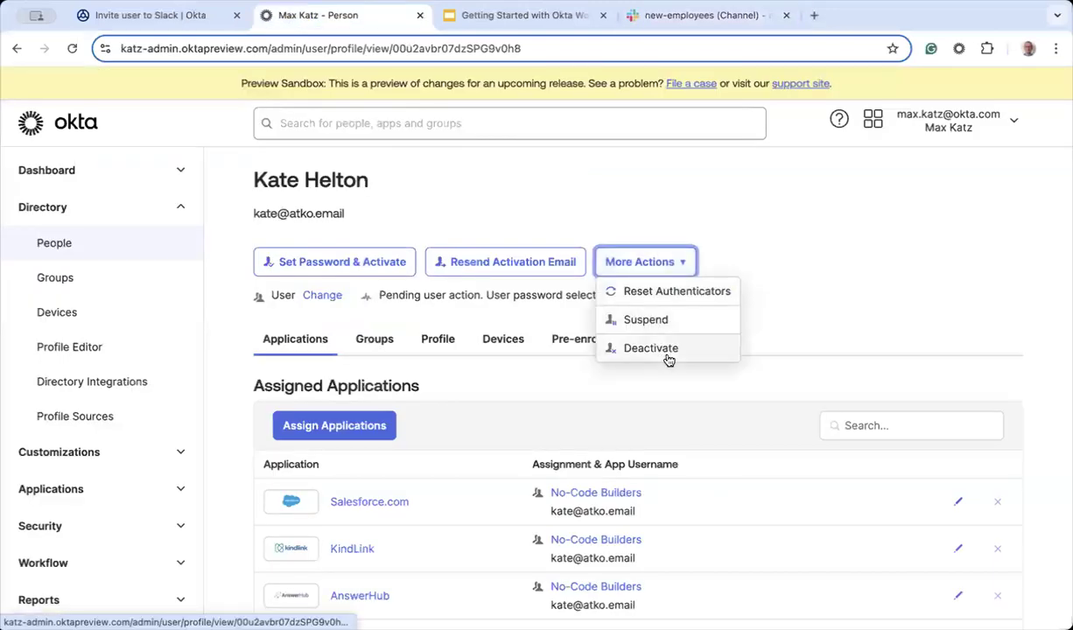
left_click(650, 348)
left_click(663, 426)
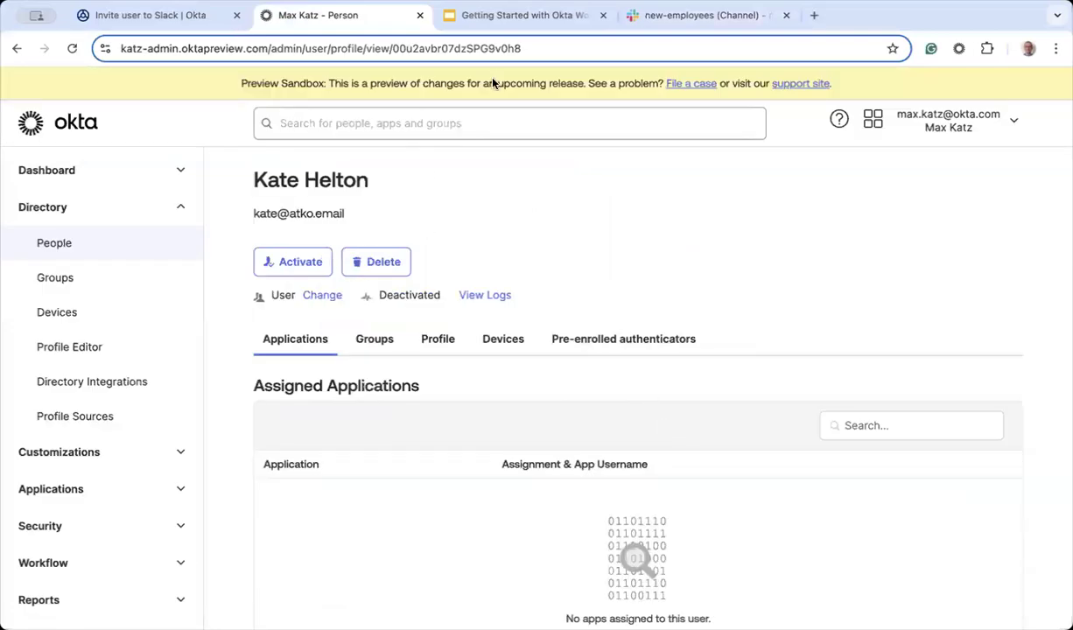
Step: Reactivate the test user's account and confirm activation to trigger the flow
left_click(174, 18)
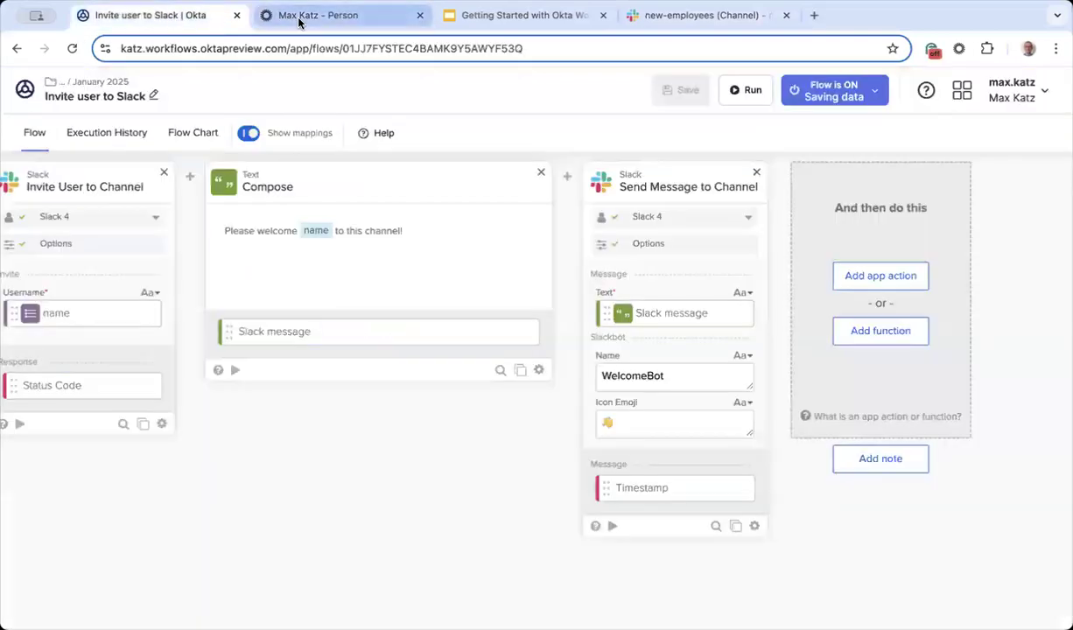
left_click(298, 16)
left_click(266, 263)
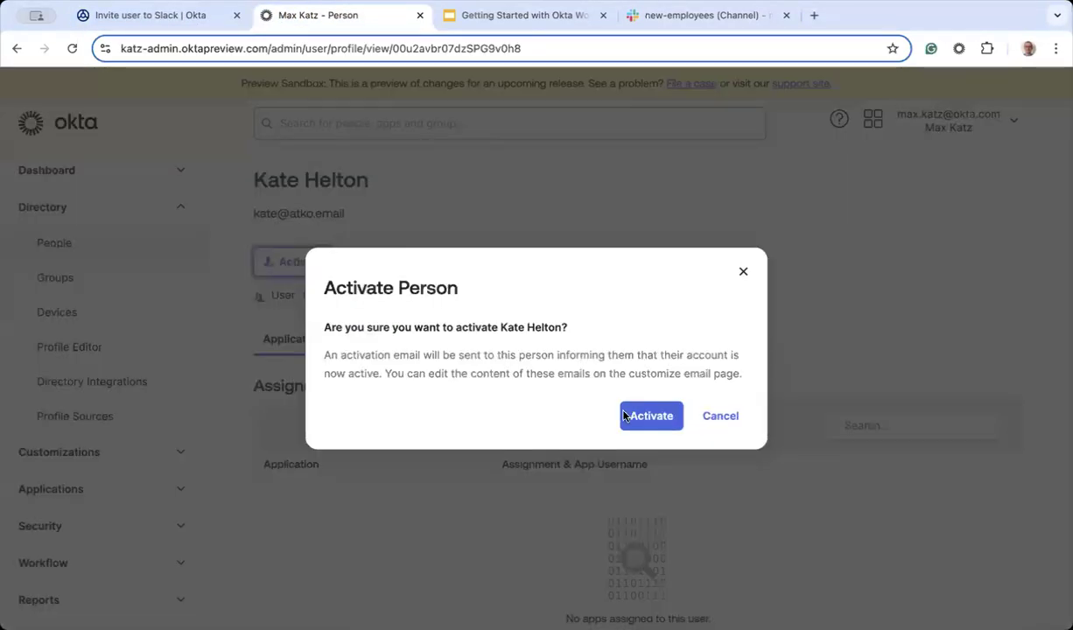
left_click(651, 420)
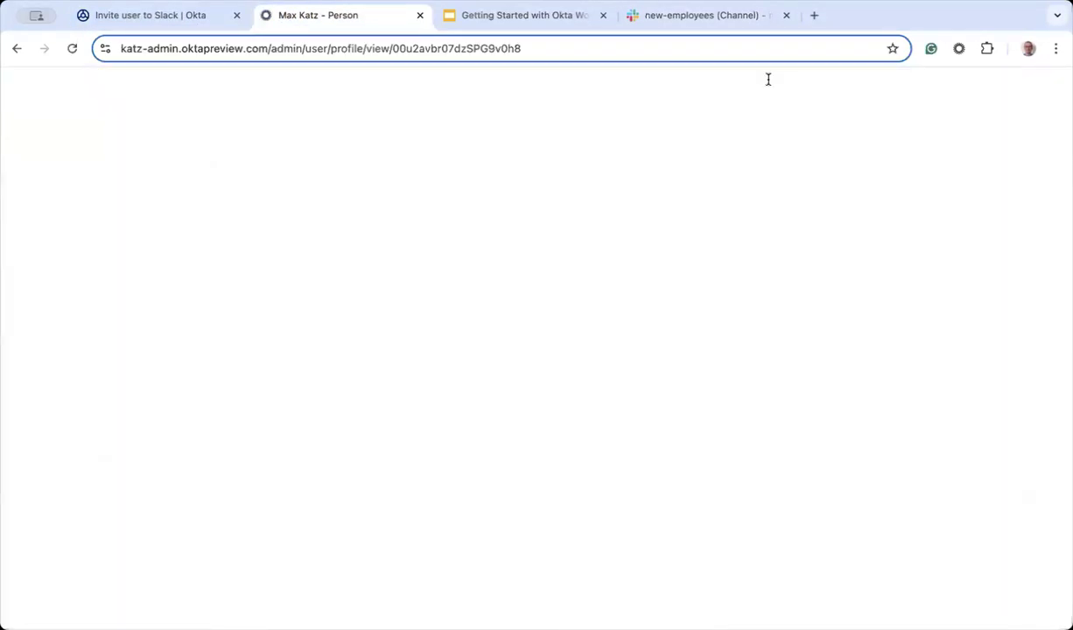
left_click(748, 16)
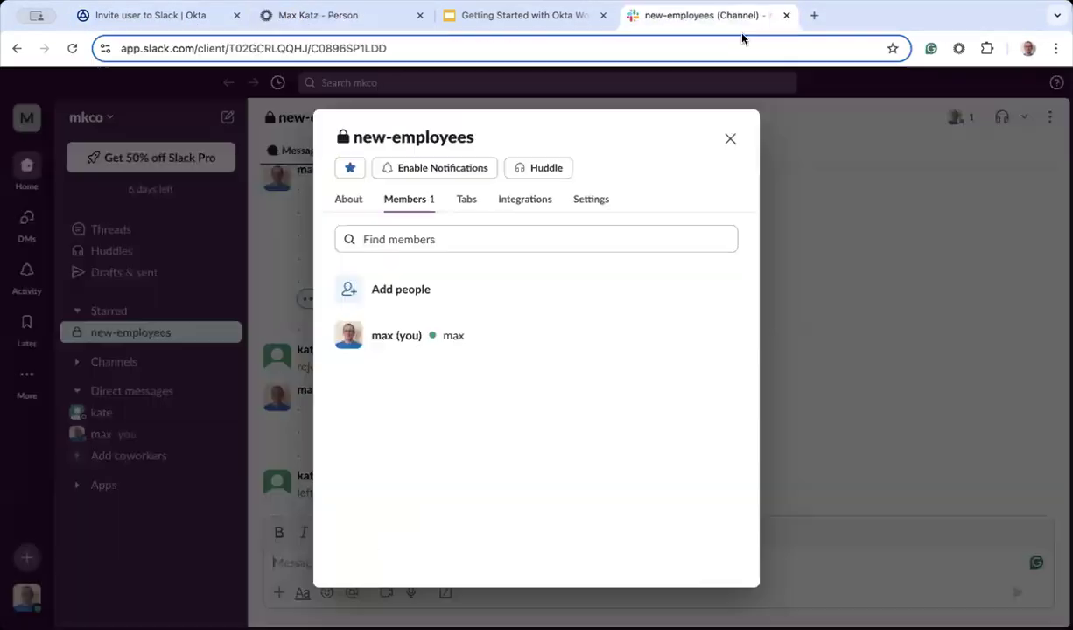
Step: Close channel details and check the rejoin notice and WelcomeBot's welcome greeting in new-employees
left_click(729, 138)
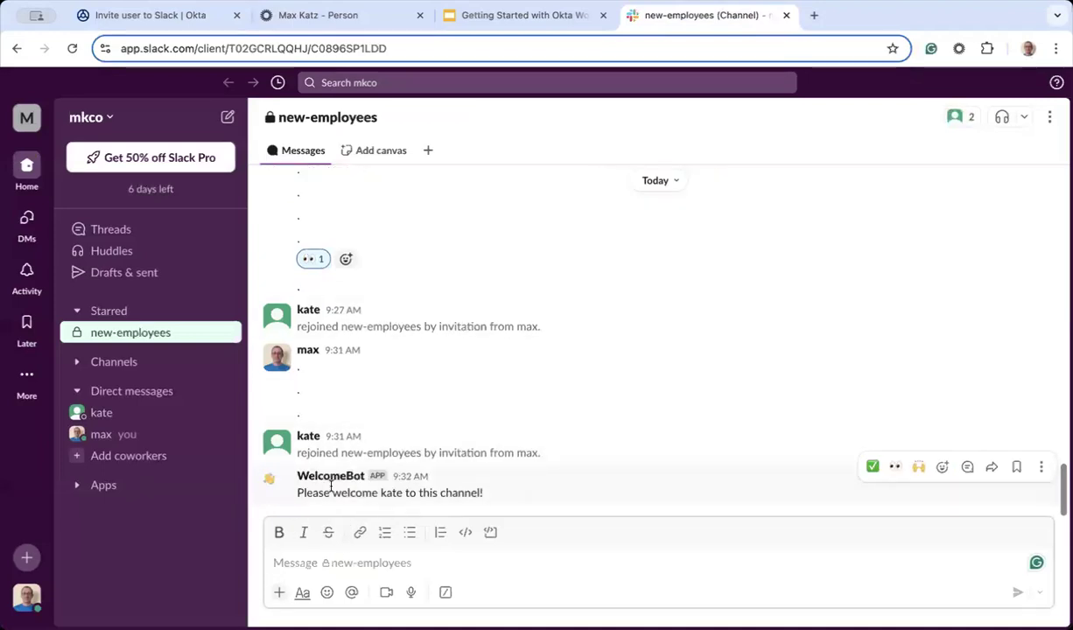
left_click_drag(490, 494, 297, 492)
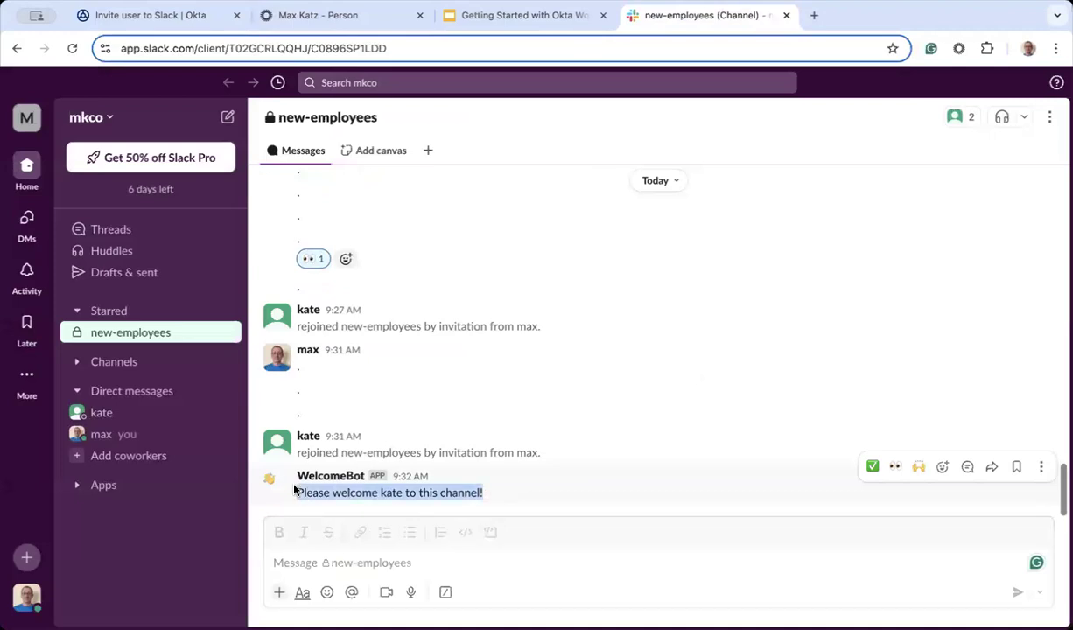
left_click(403, 561)
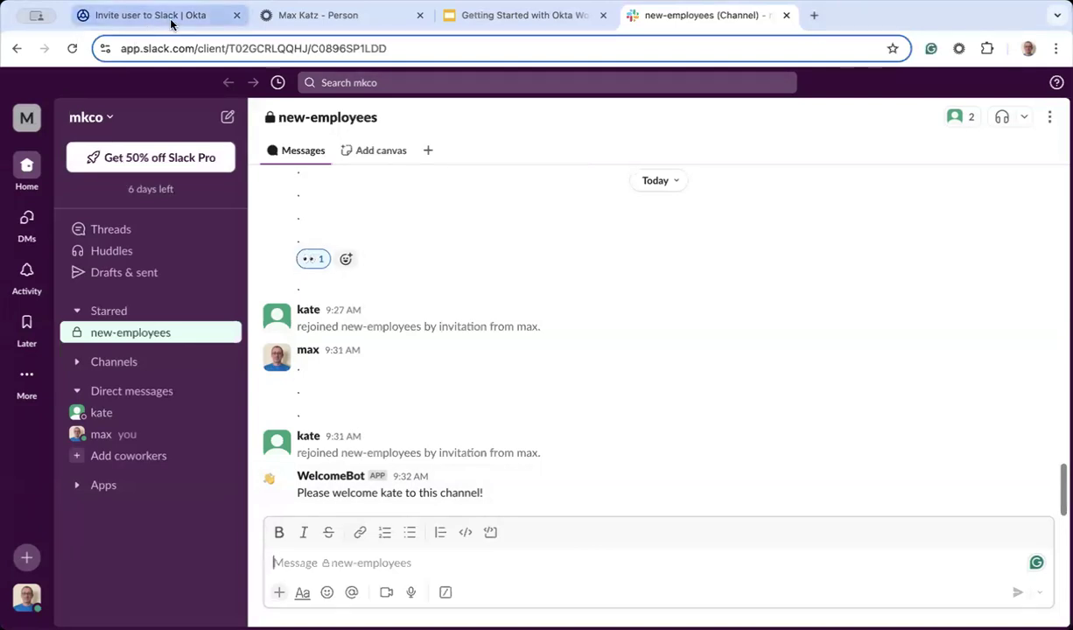
left_click(144, 16)
Step: Turn on saving all flow data, then check Execution History and the Saving data status
left_click(122, 136)
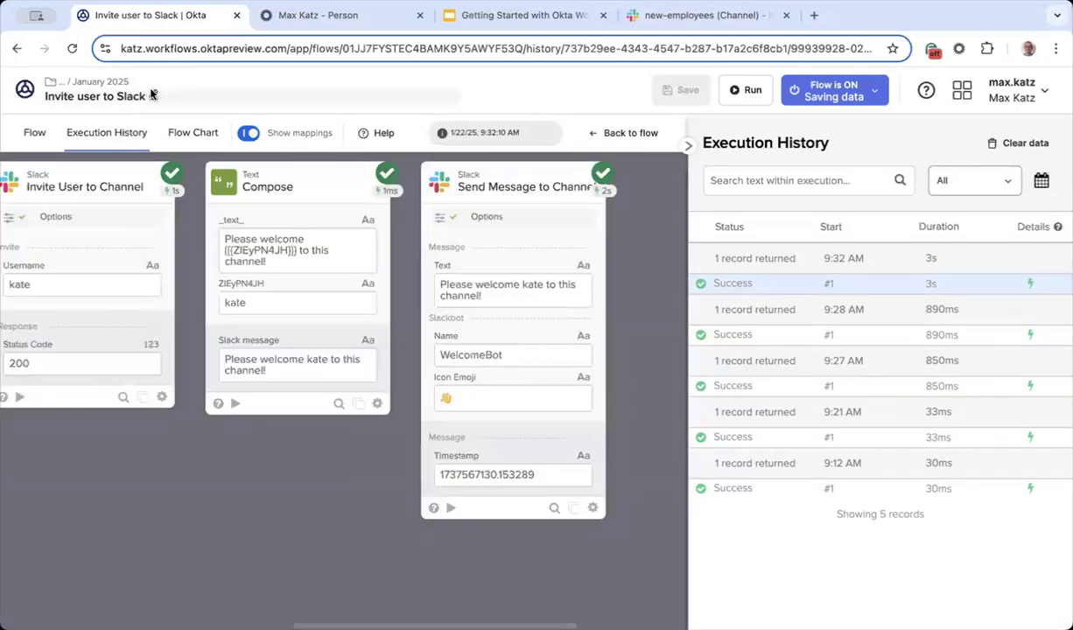
left_click(152, 95)
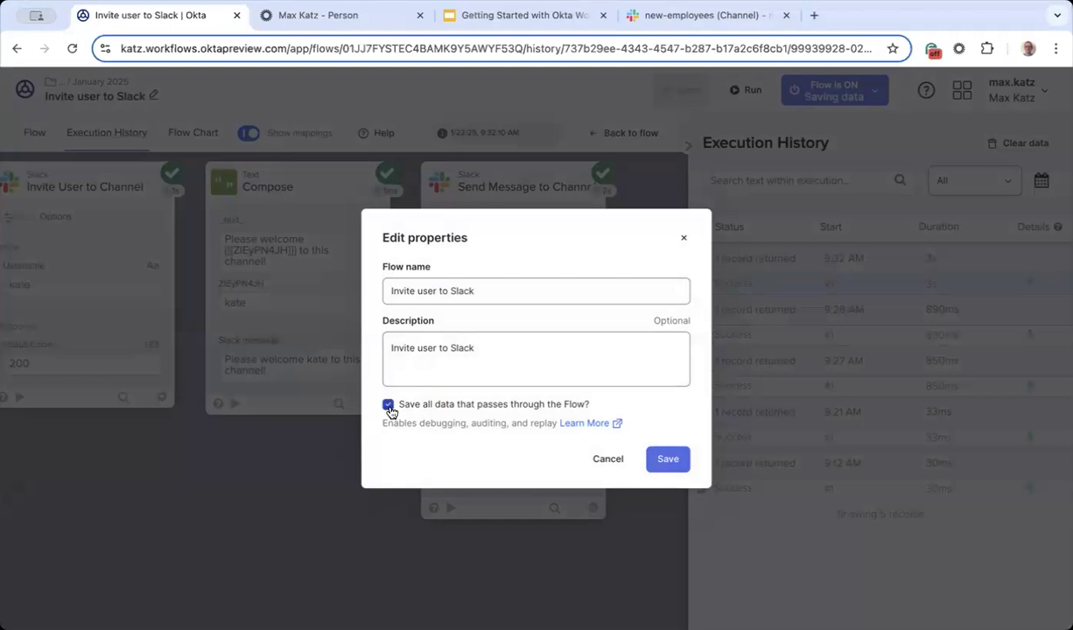
left_click(667, 460)
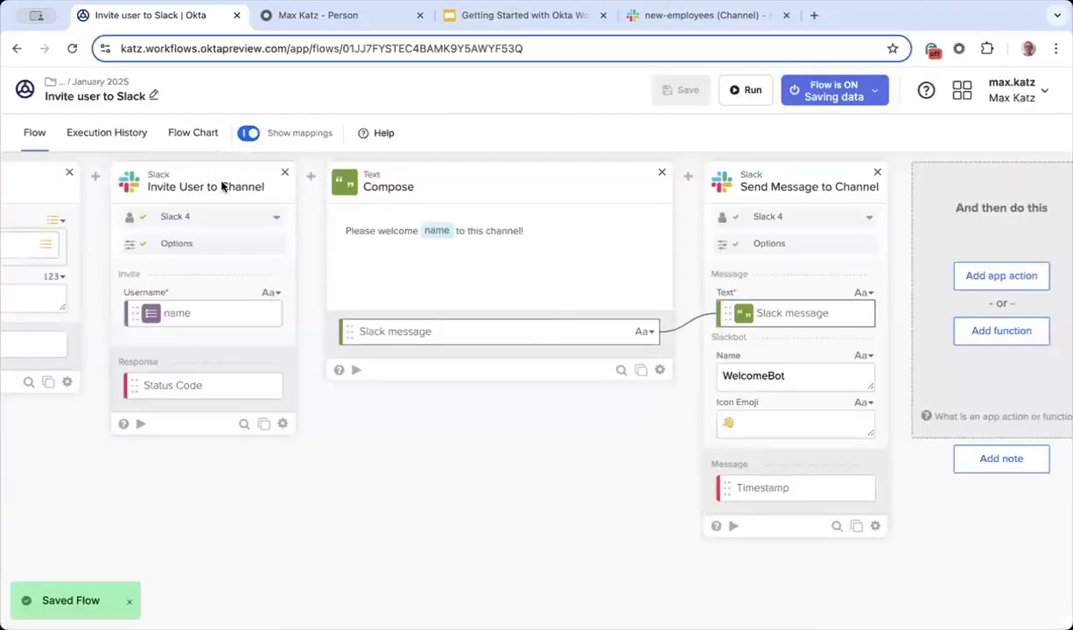
left_click(138, 137)
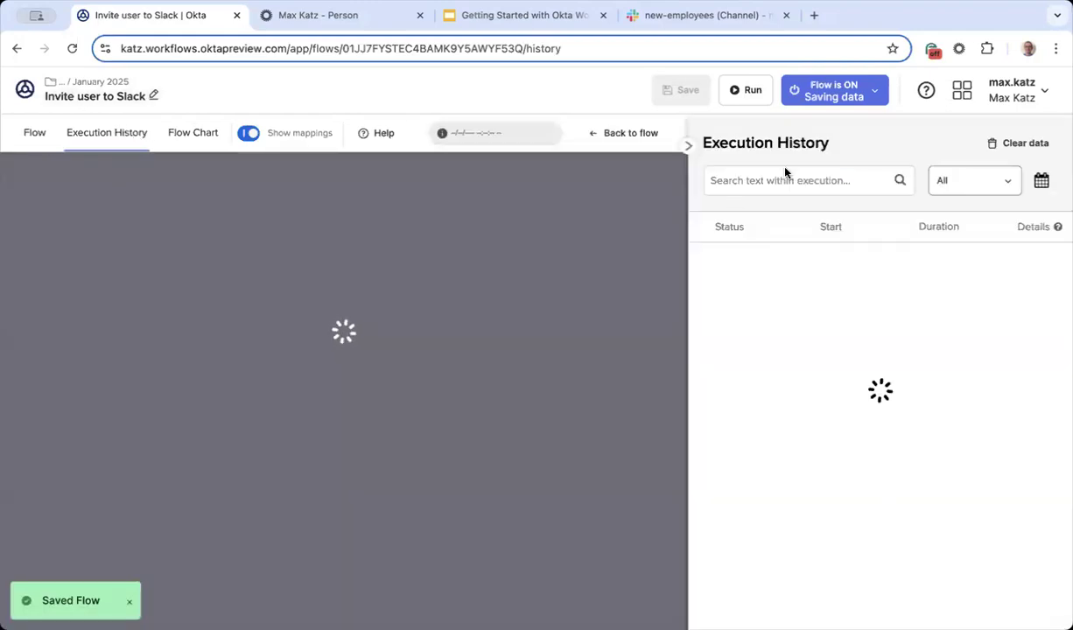
left_click(874, 95)
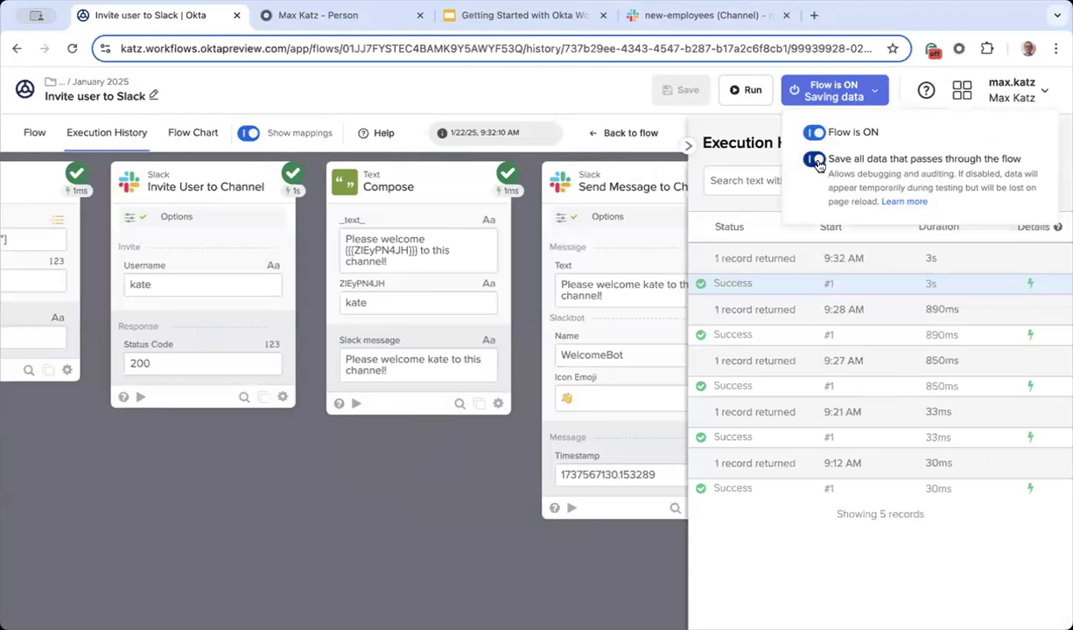
left_click(453, 477)
scroll(173, 478, "left", 10)
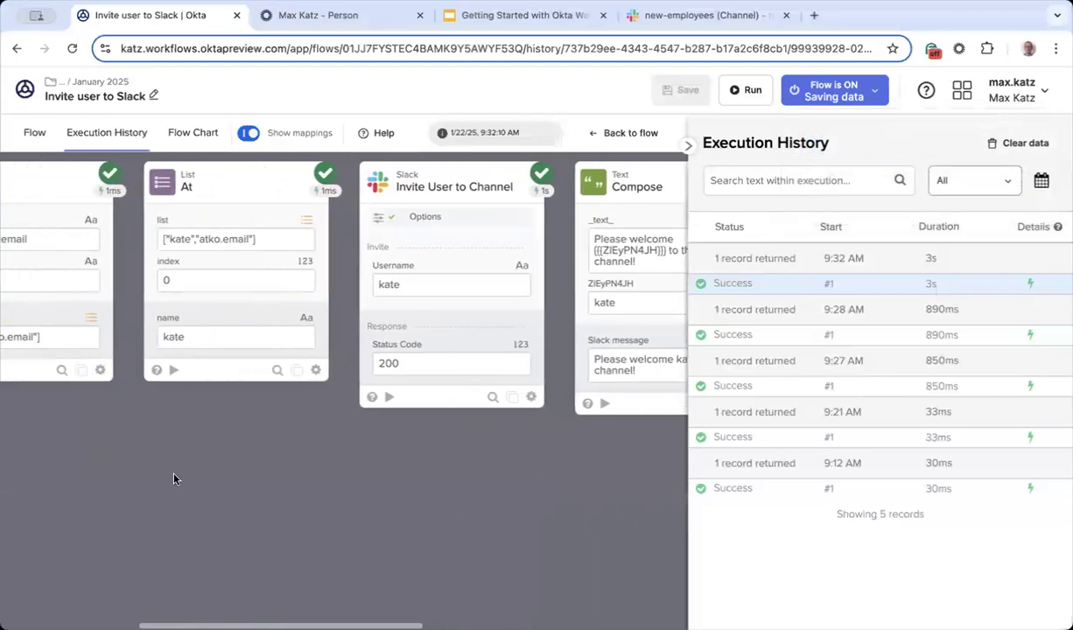
scroll(173, 479, "left", 3)
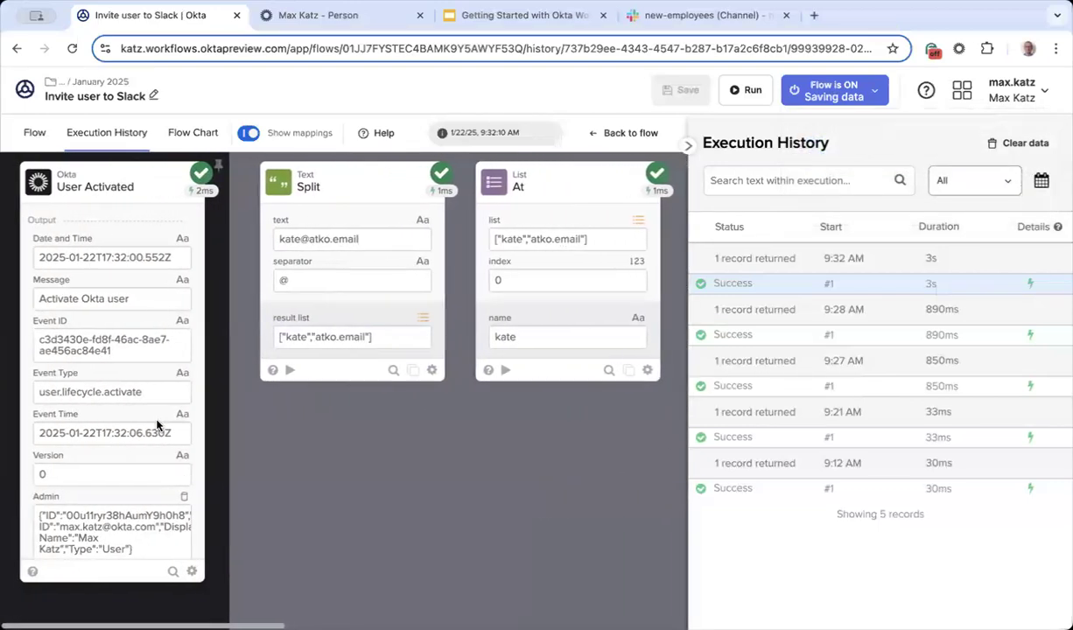
scroll(105, 477, "down", 3)
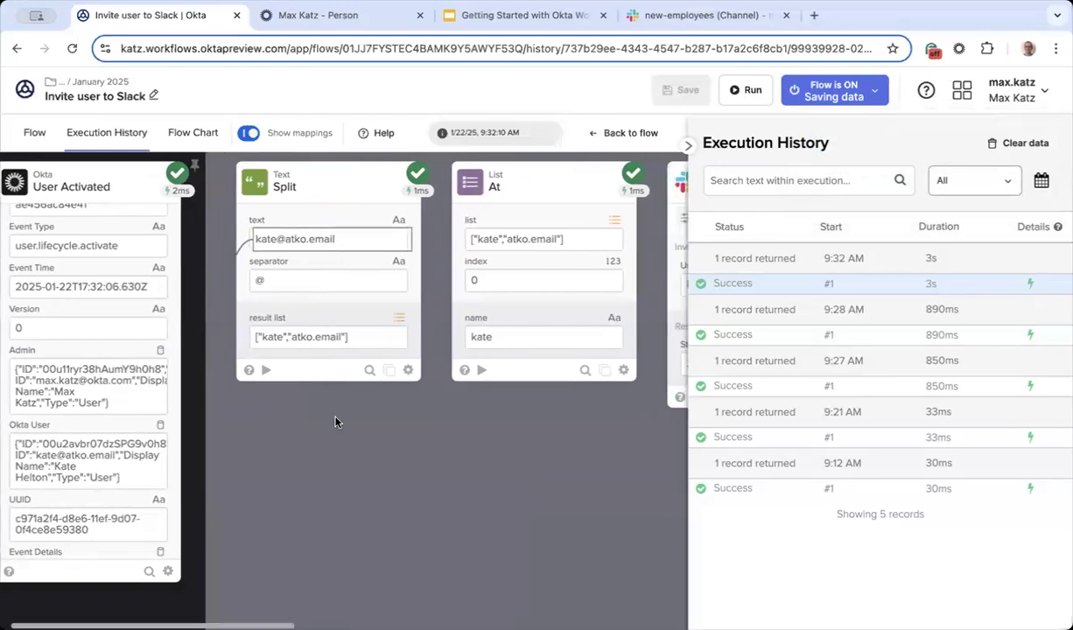
scroll(335, 421, "right", 1)
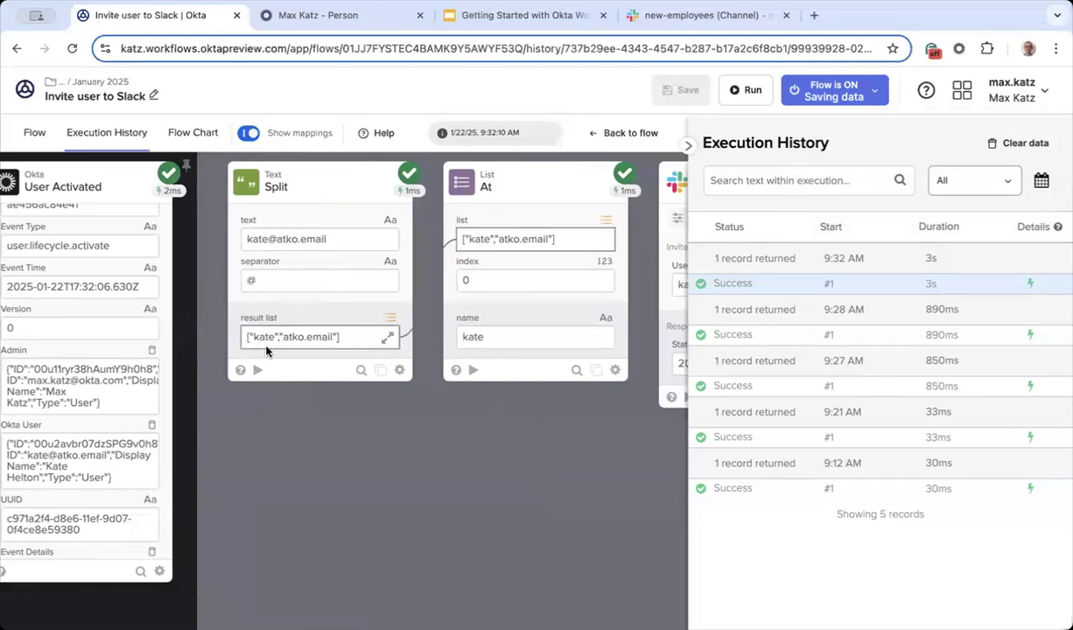
scroll(313, 342, "right", 3)
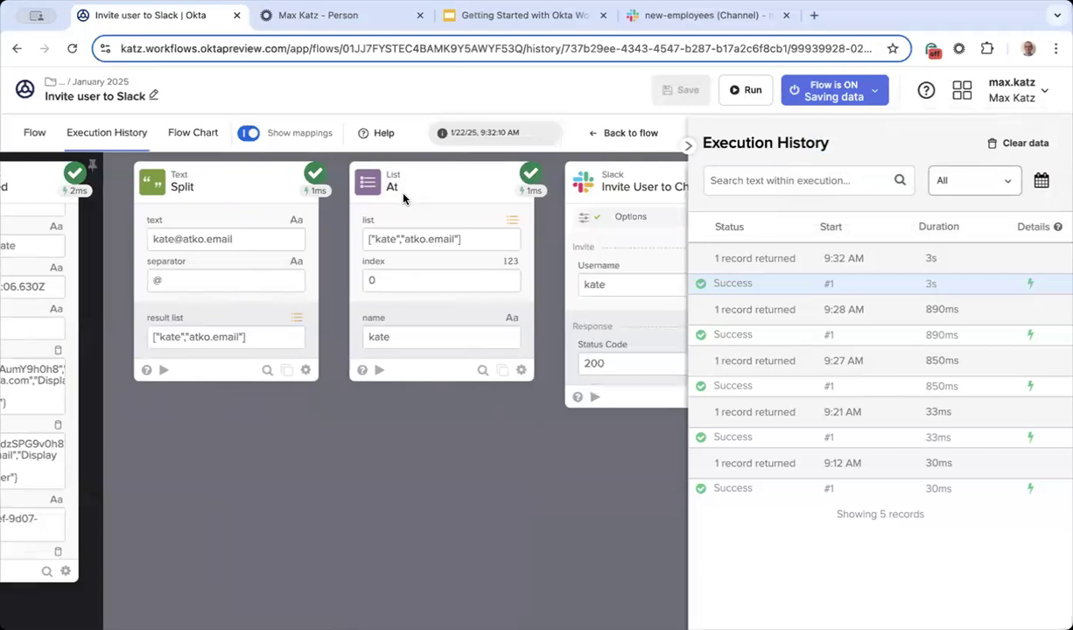
scroll(390, 392, "right", 3)
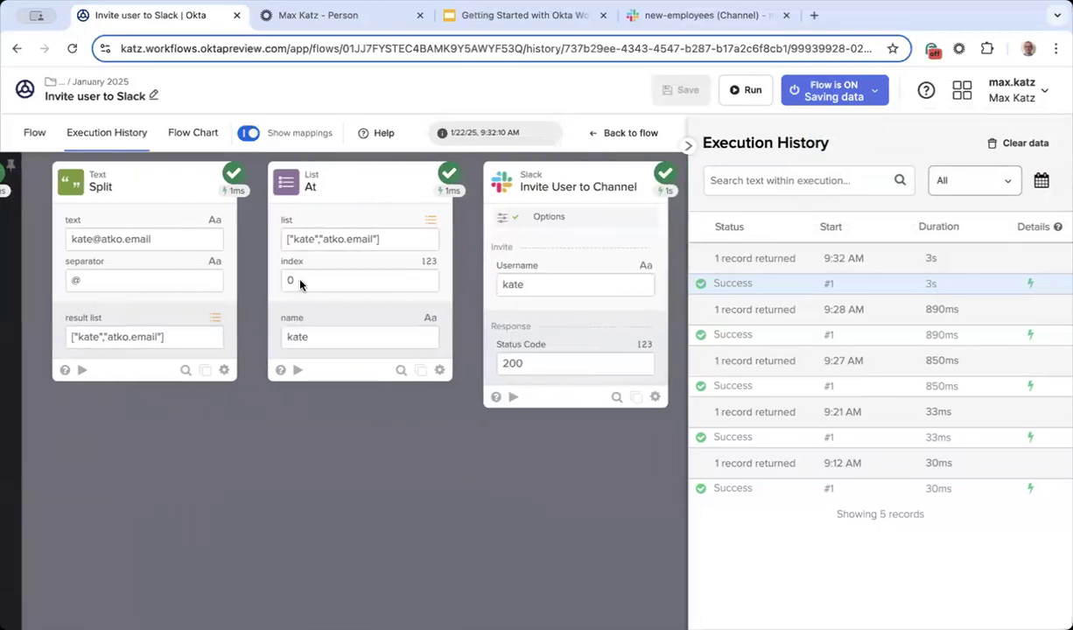
scroll(359, 506, "right", 8)
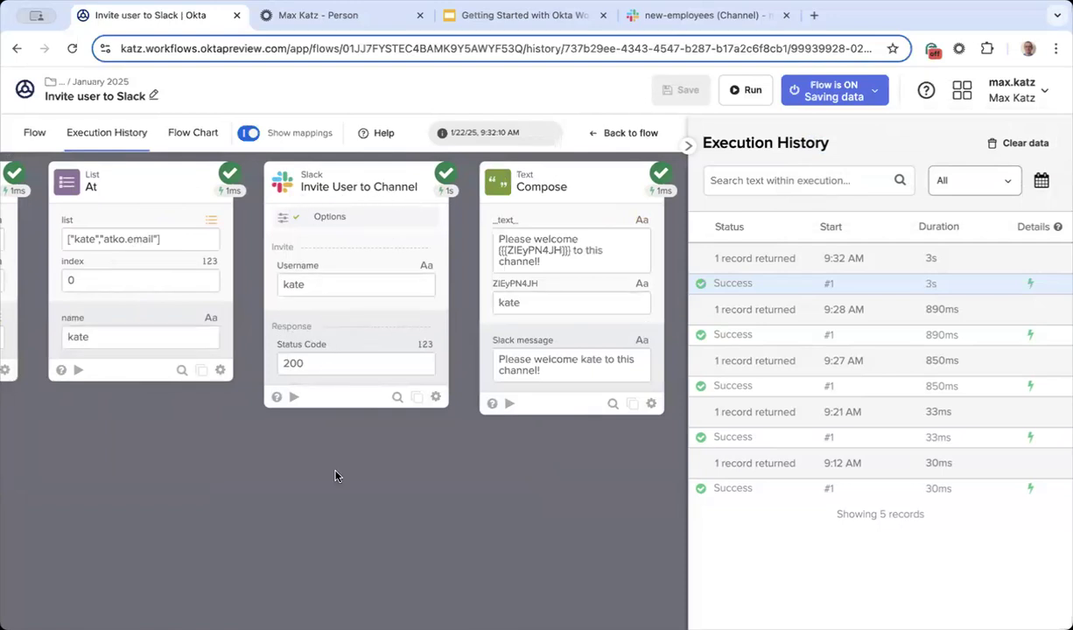
scroll(320, 447, "right", 7)
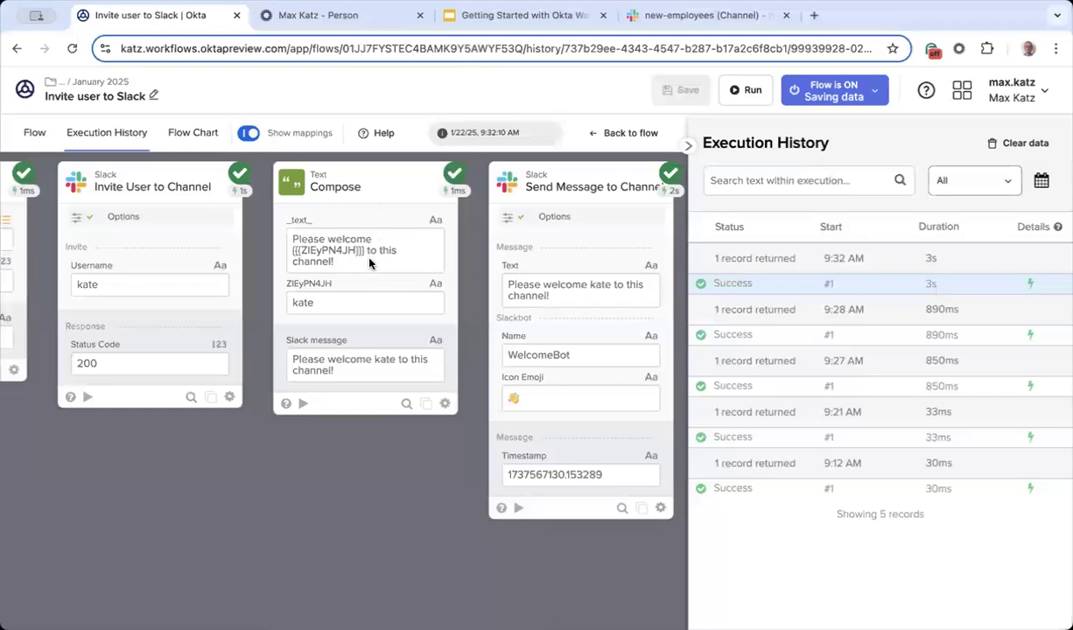
scroll(481, 376, "right", 2)
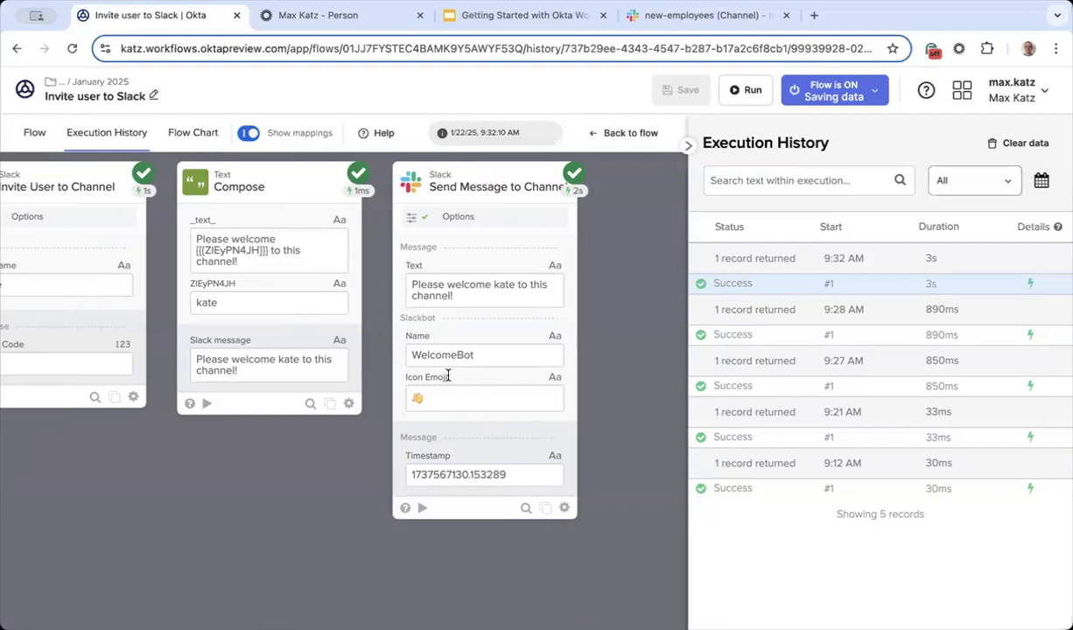
Step: Run the Send Message to Channel card with text 'Hello from Workflows!' and view the post in Slack
left_click(34, 132)
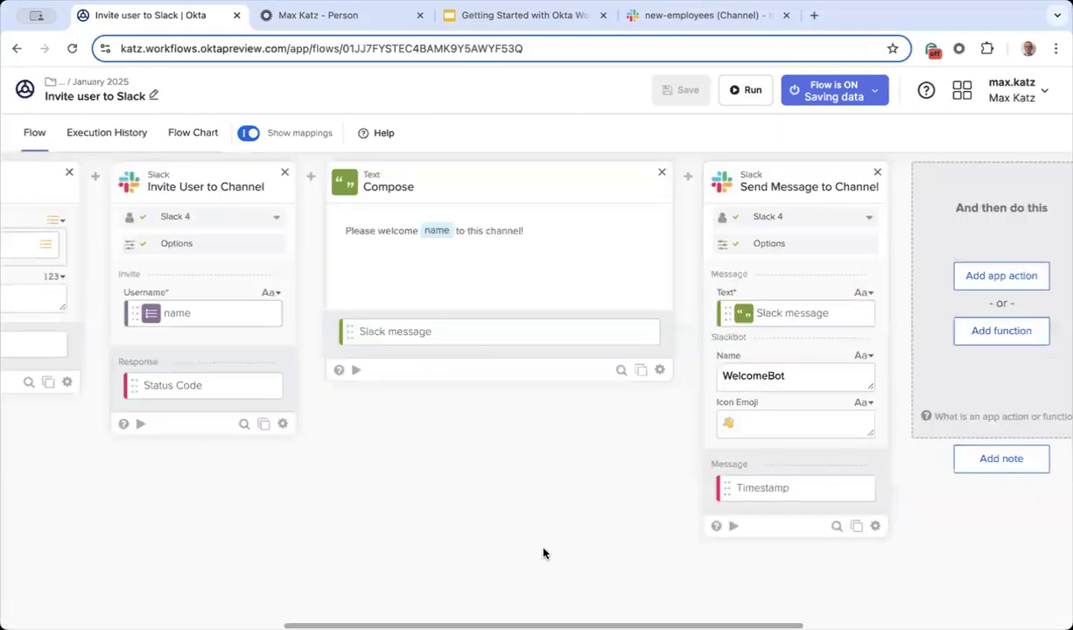
scroll(543, 552, "right", 1)
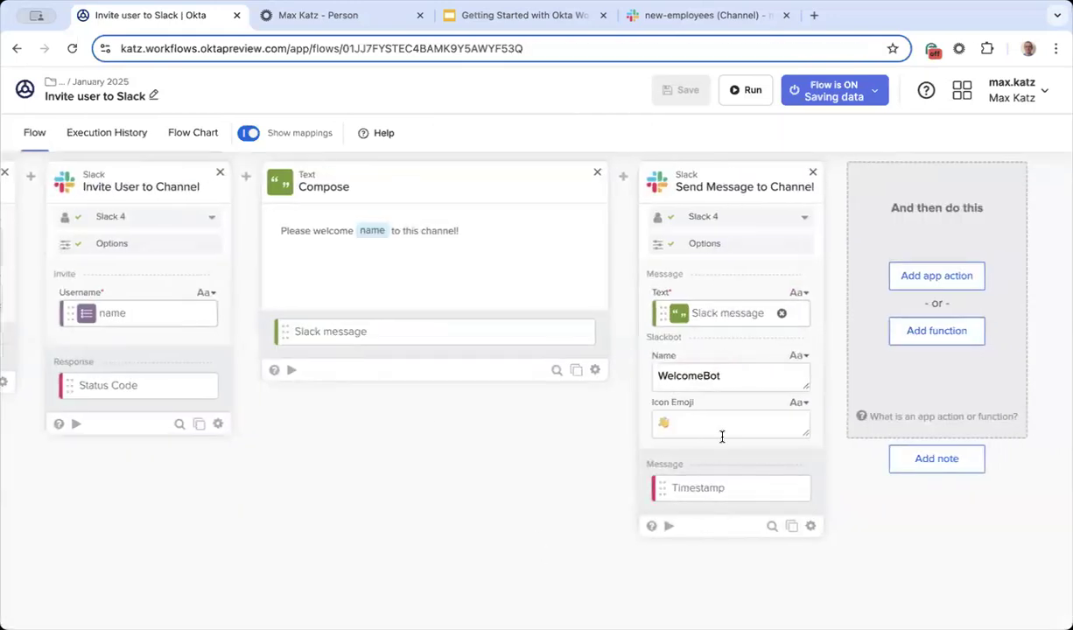
left_click(668, 525)
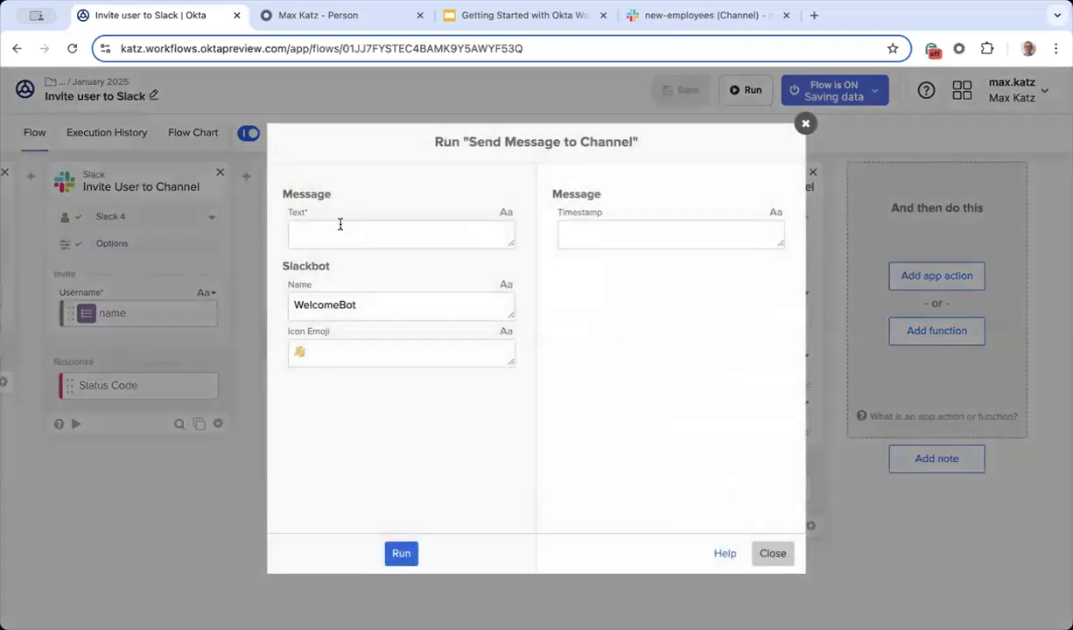
left_click(360, 226)
type("Hello from Workflows!")
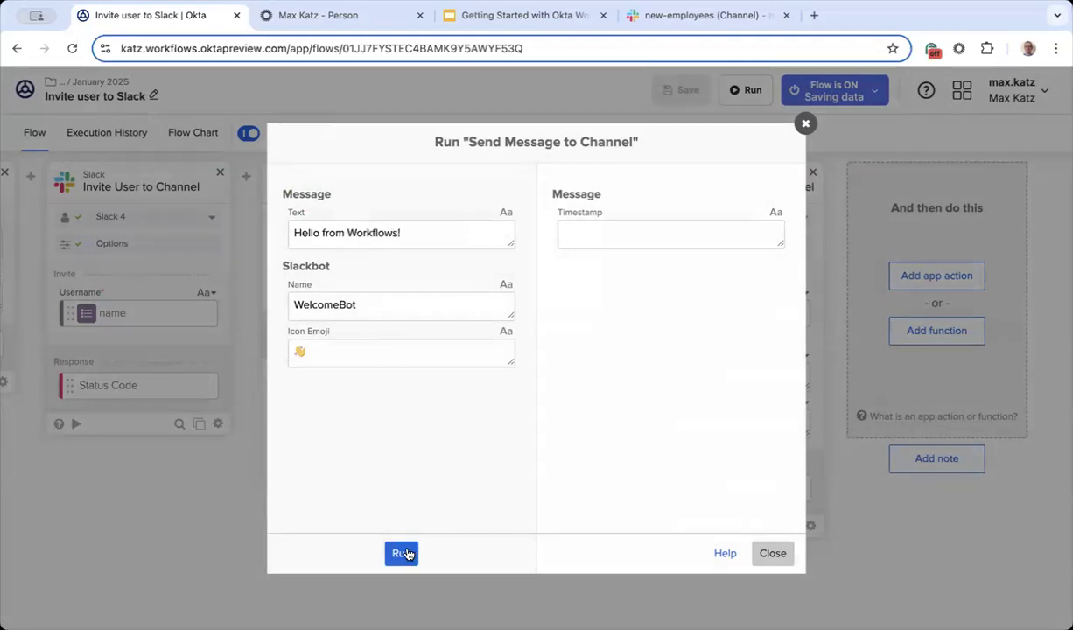
left_click(403, 553)
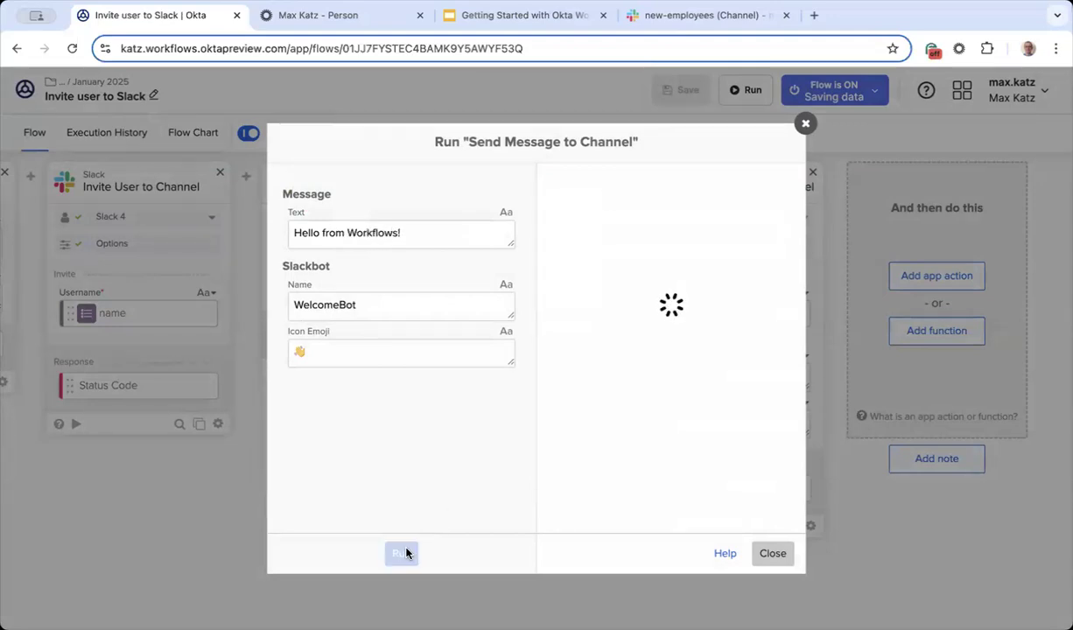
left_click(737, 15)
left_click_drag(415, 492, 295, 491)
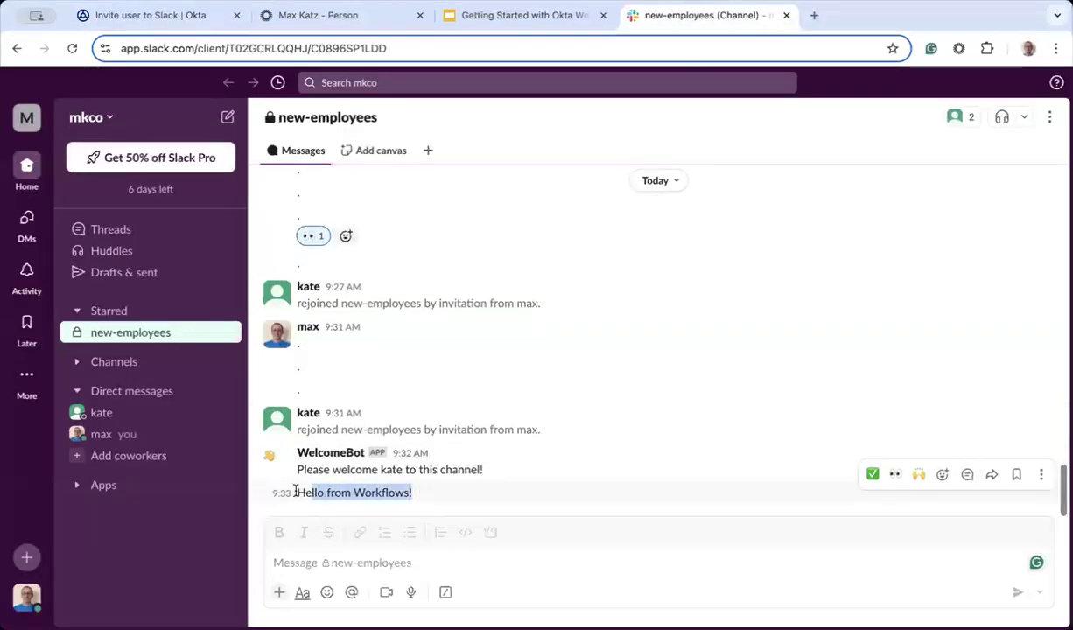
Step: Review the 'Hello from Workflows!' post, then return to the Invite user to Slack tab
left_click(340, 565)
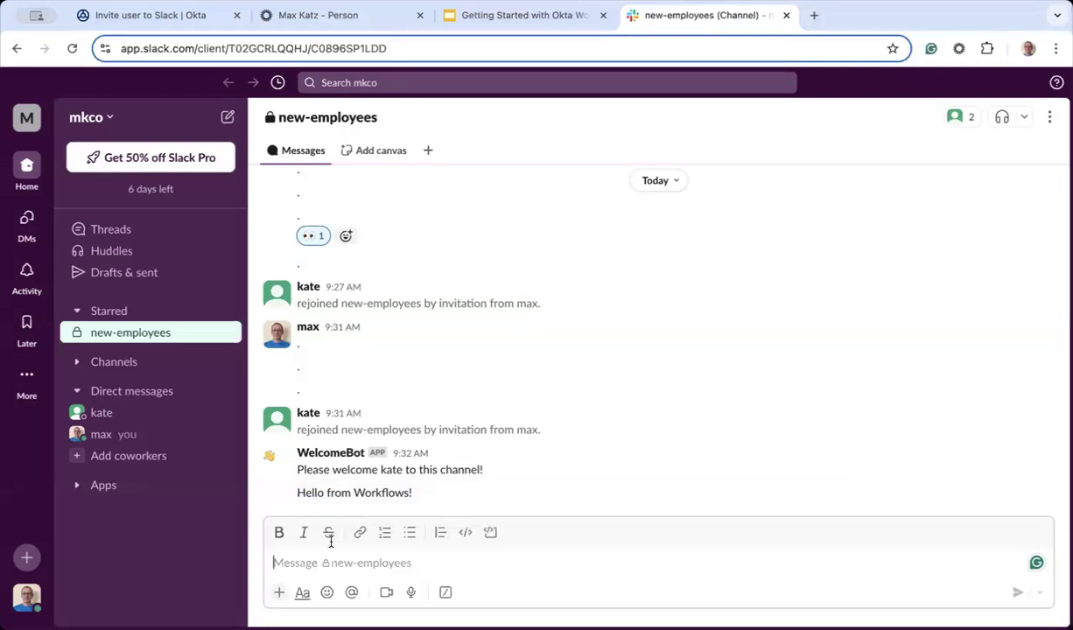
left_click(184, 18)
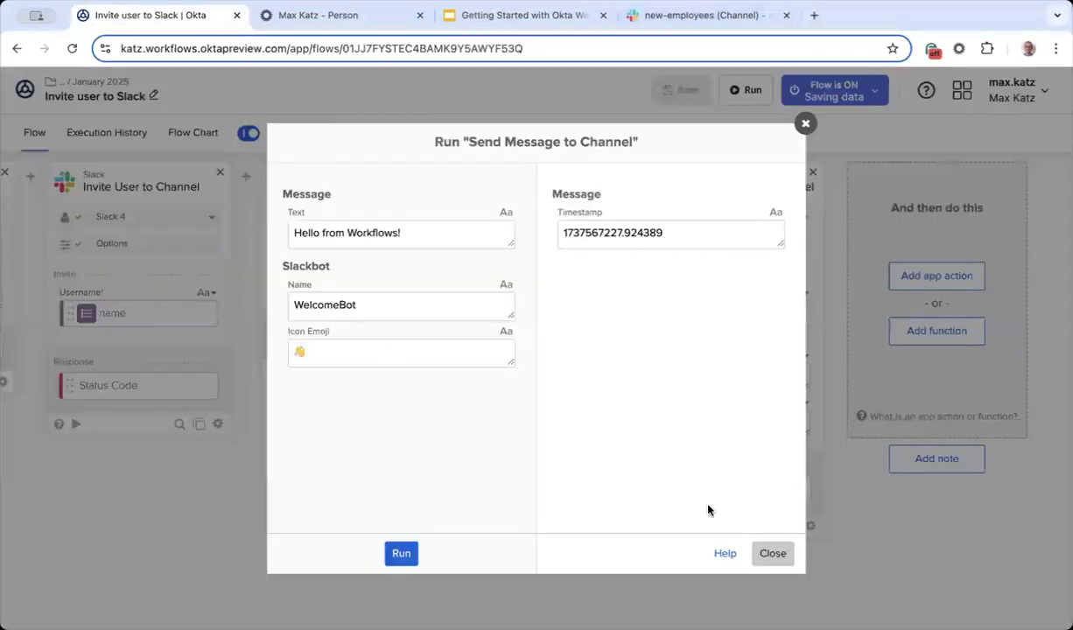
Step: Close the test-run dialog and scroll the canvas back to the User Activated card
left_click(772, 553)
scroll(490, 551, "left", 3)
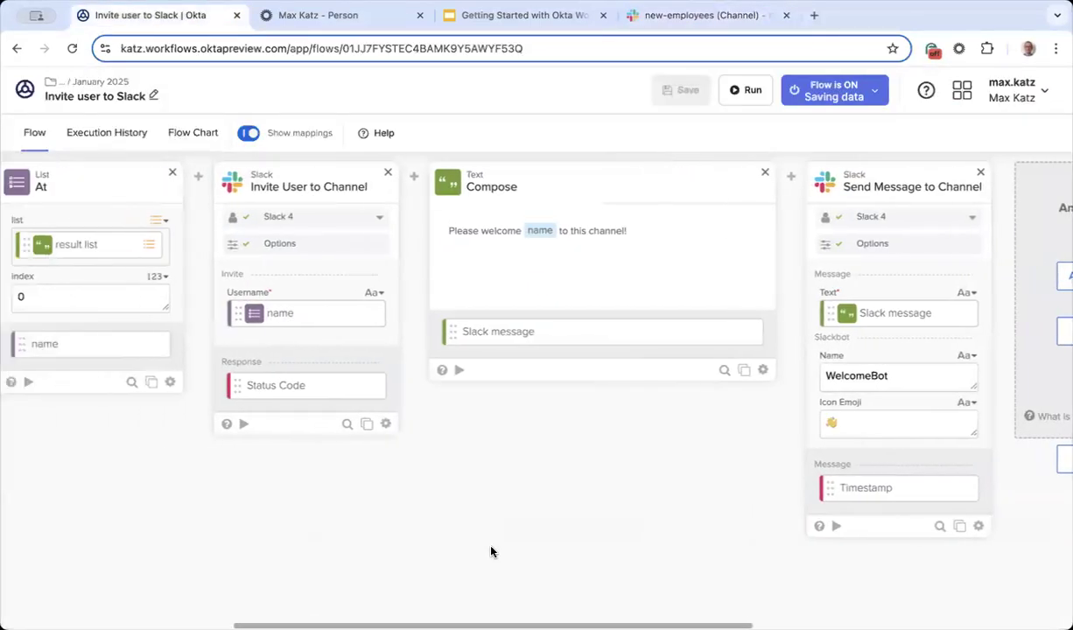
scroll(491, 551, "left", 2)
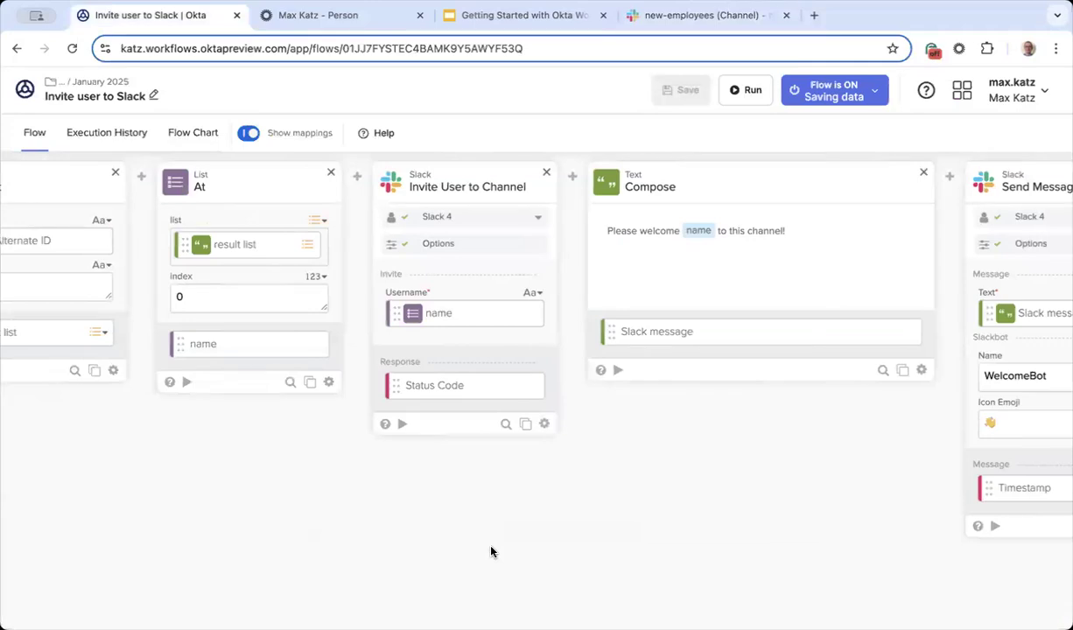
scroll(491, 552, "left", 4)
scroll(302, 499, "left", 2)
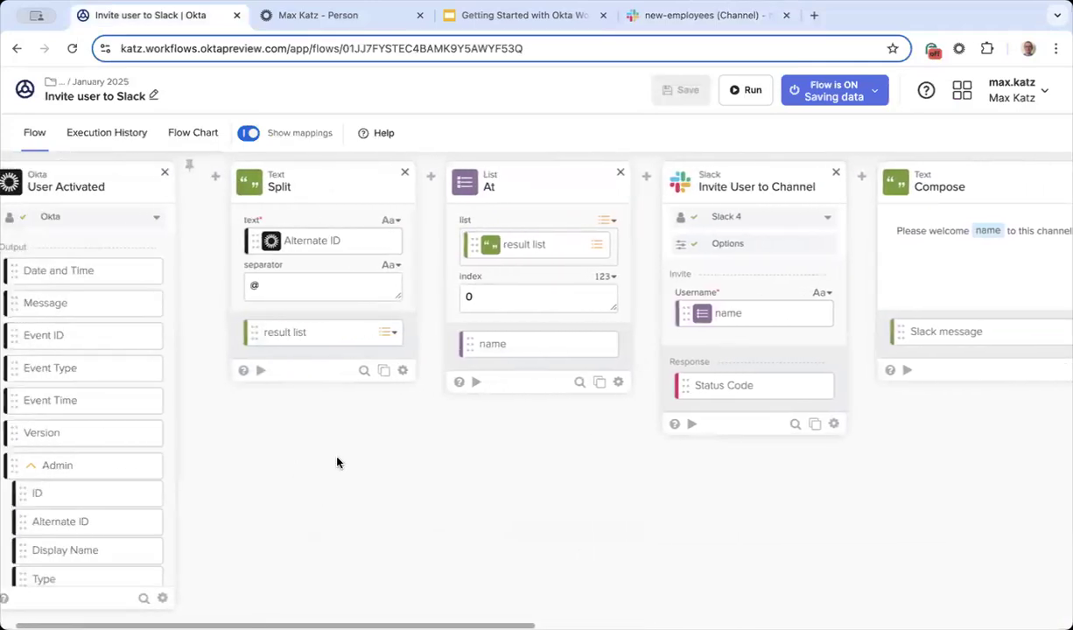